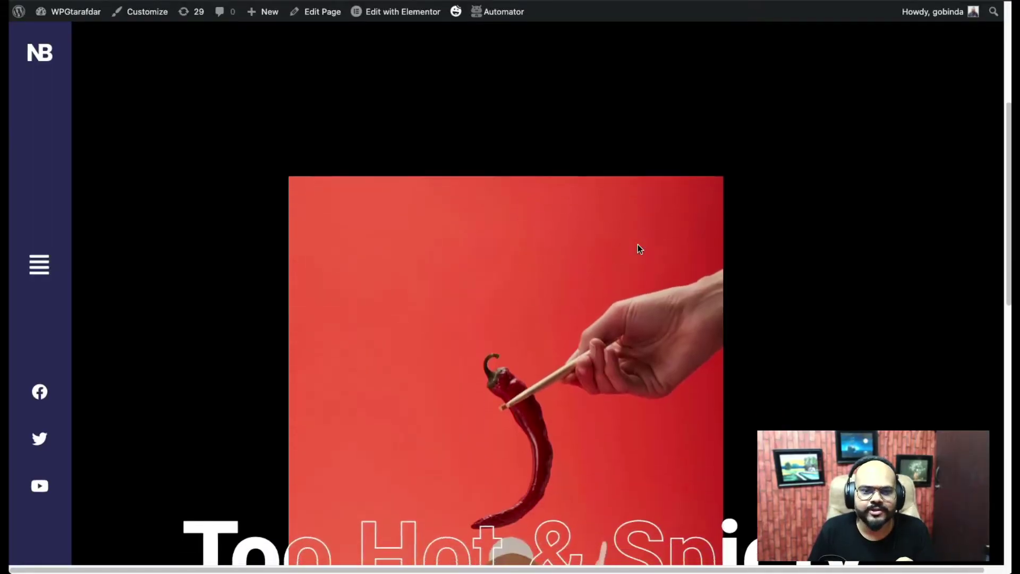
# Step: Scroll up and down the page to review the empty section above the chili photo
pyautogui.scroll(-3, 640, 234)
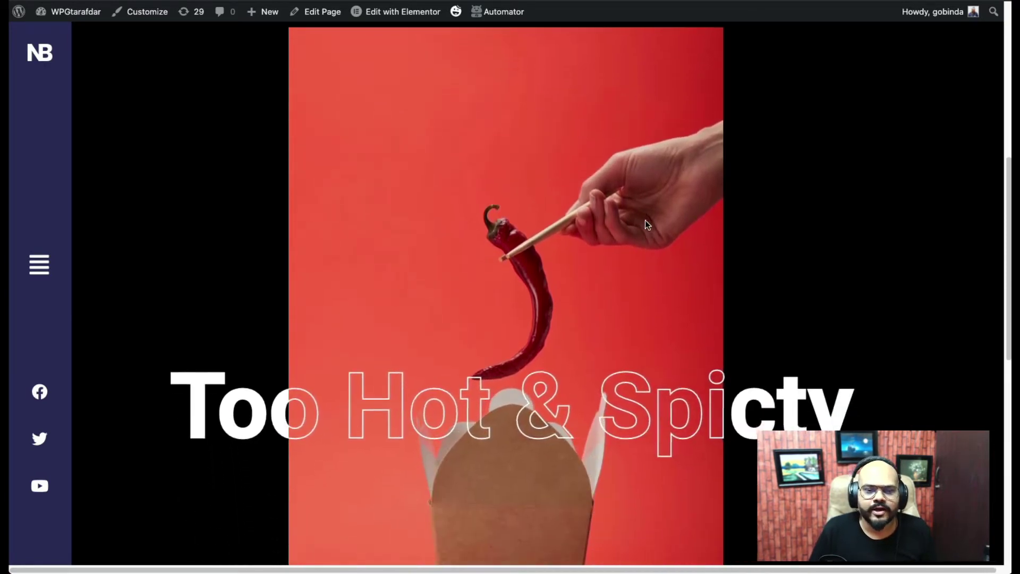
pyautogui.scroll(-2, 645, 220)
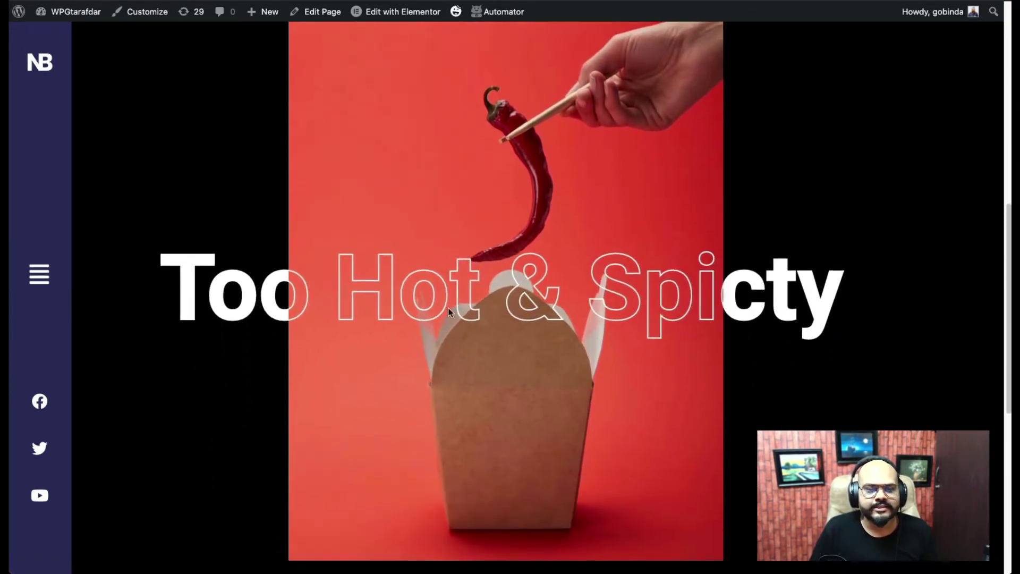
pyautogui.scroll(-3, 559, 321)
pyautogui.scroll(4, 560, 321)
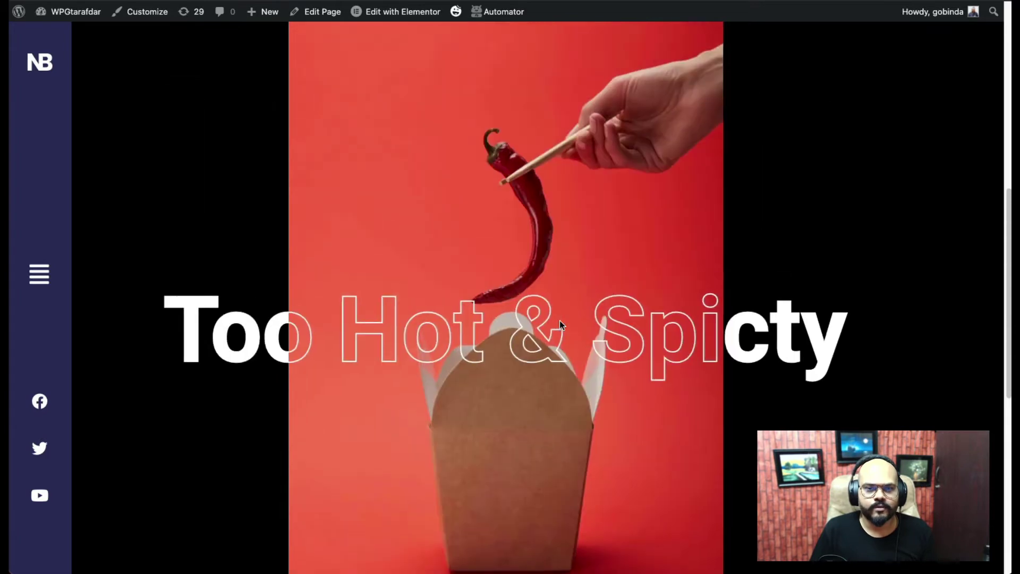
pyautogui.scroll(-2, 559, 320)
pyautogui.scroll(4, 560, 320)
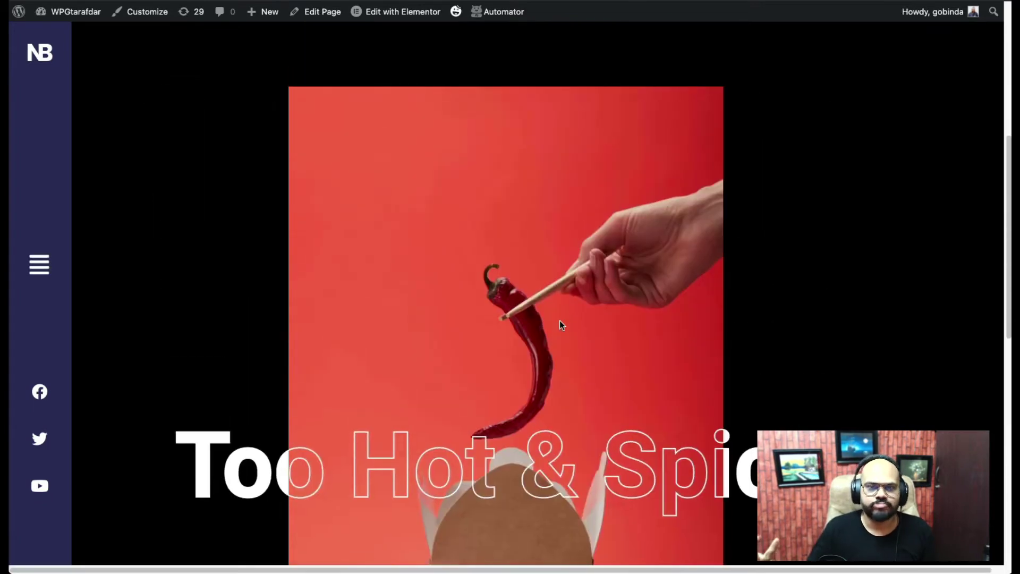
pyautogui.scroll(-2, 561, 320)
pyautogui.scroll(-2, 561, 321)
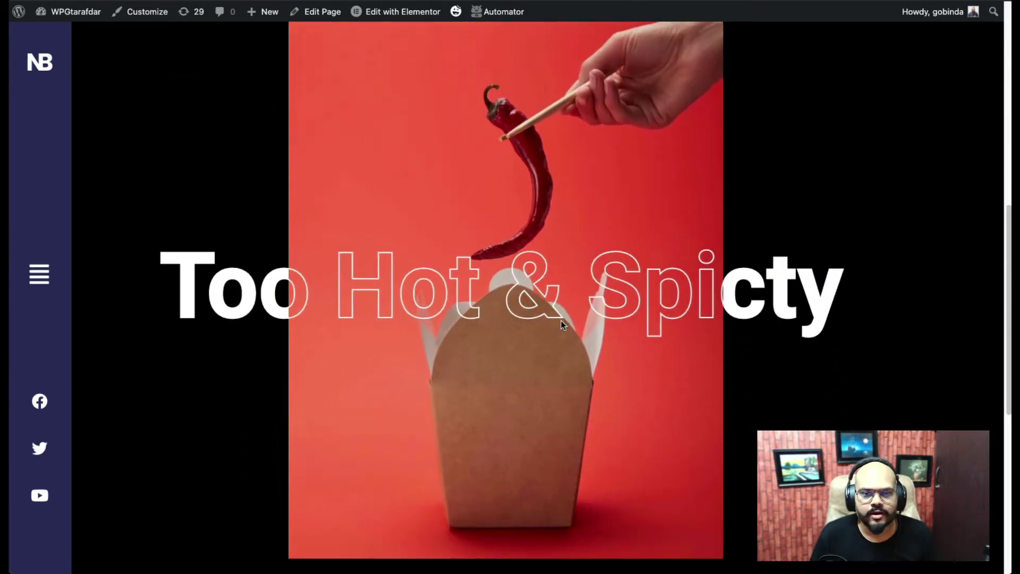
pyautogui.scroll(-2, 575, 319)
pyautogui.scroll(5, 601, 327)
pyautogui.scroll(-6, 601, 326)
pyautogui.scroll(4, 601, 327)
pyautogui.scroll(-5, 601, 326)
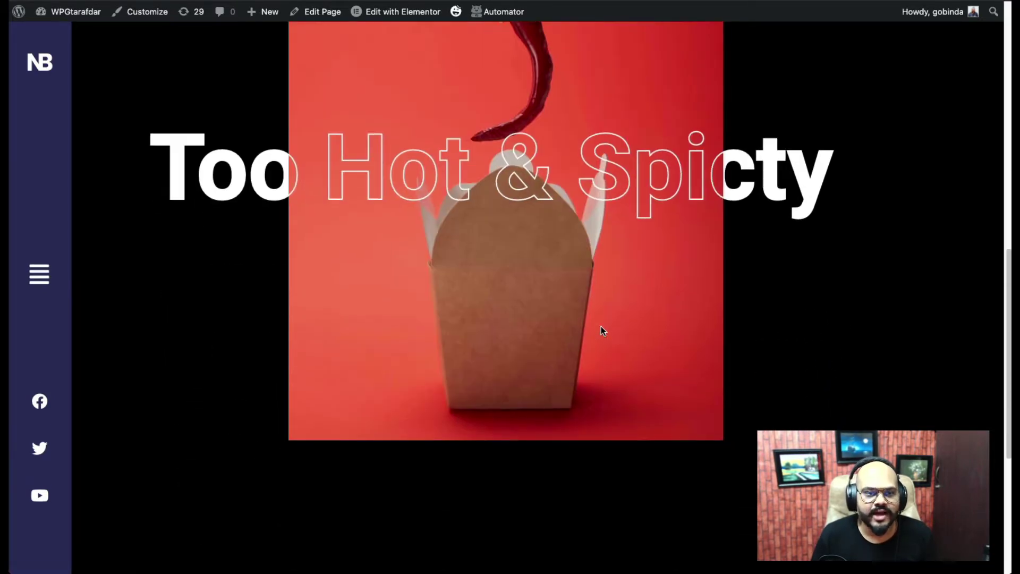
pyautogui.scroll(-2, 601, 326)
pyautogui.scroll(8, 600, 326)
pyautogui.scroll(1, 601, 326)
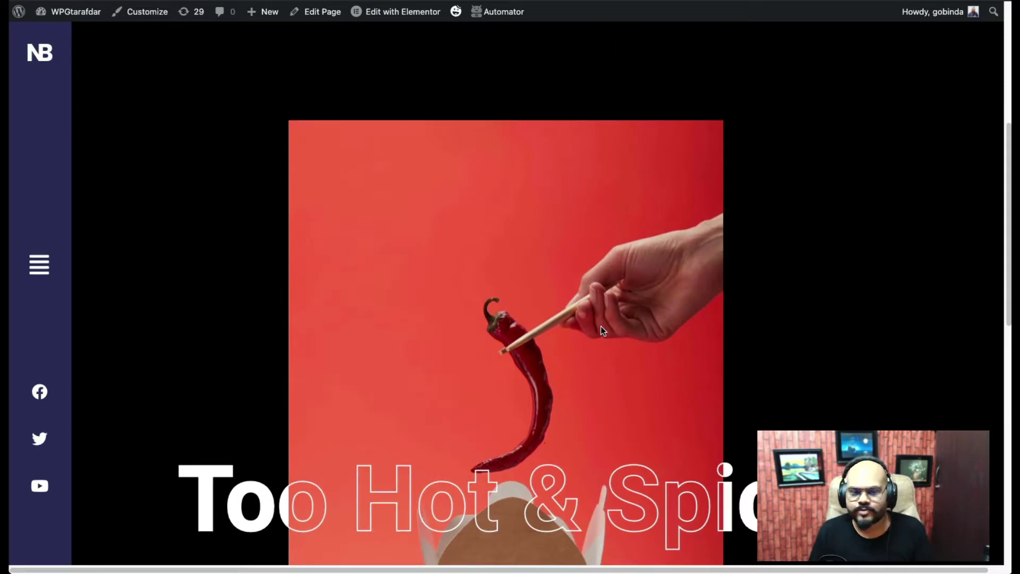
pyautogui.scroll(-3, 601, 326)
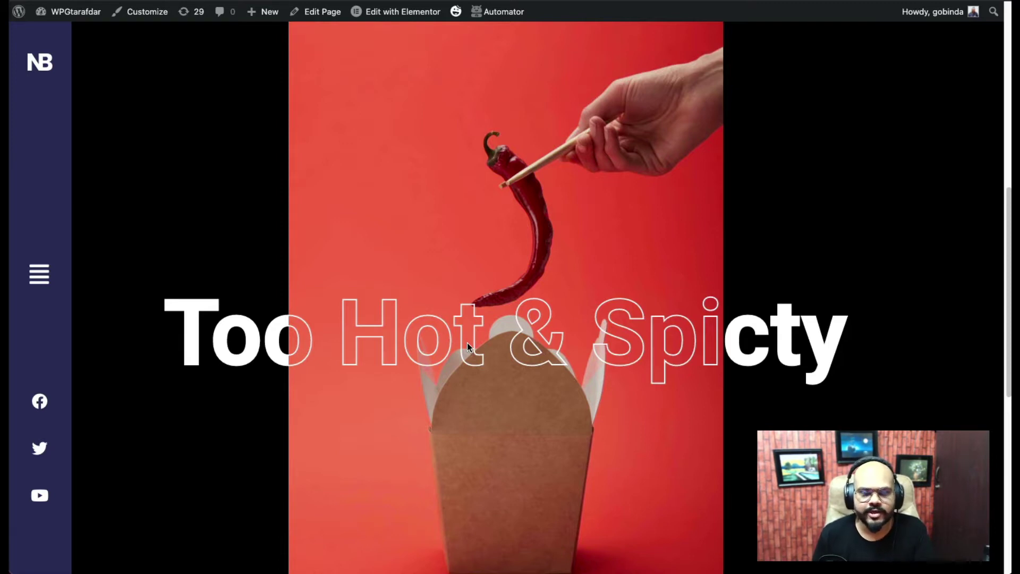
pyautogui.scroll(-3, 569, 347)
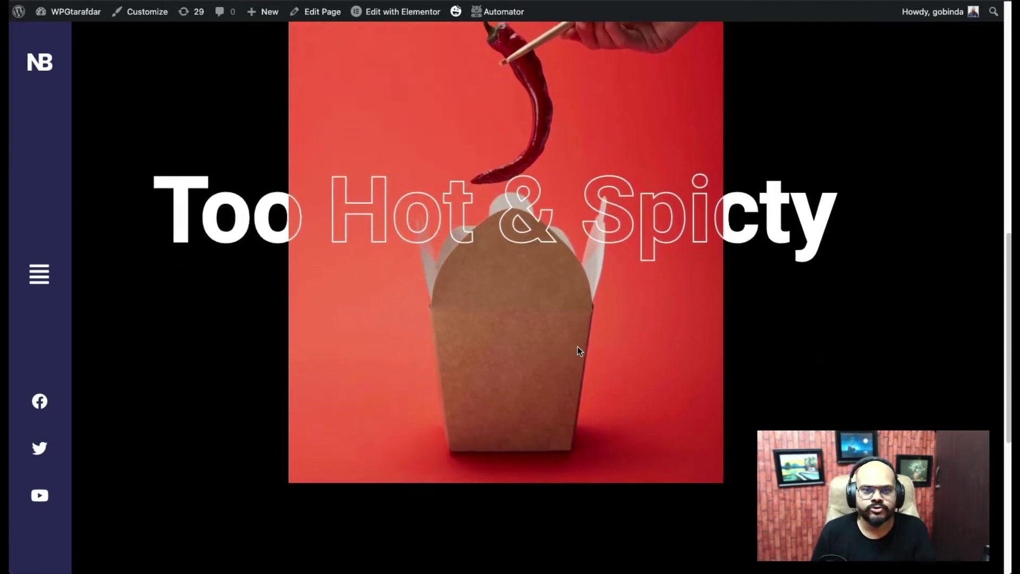
pyautogui.scroll(2, 481, 323)
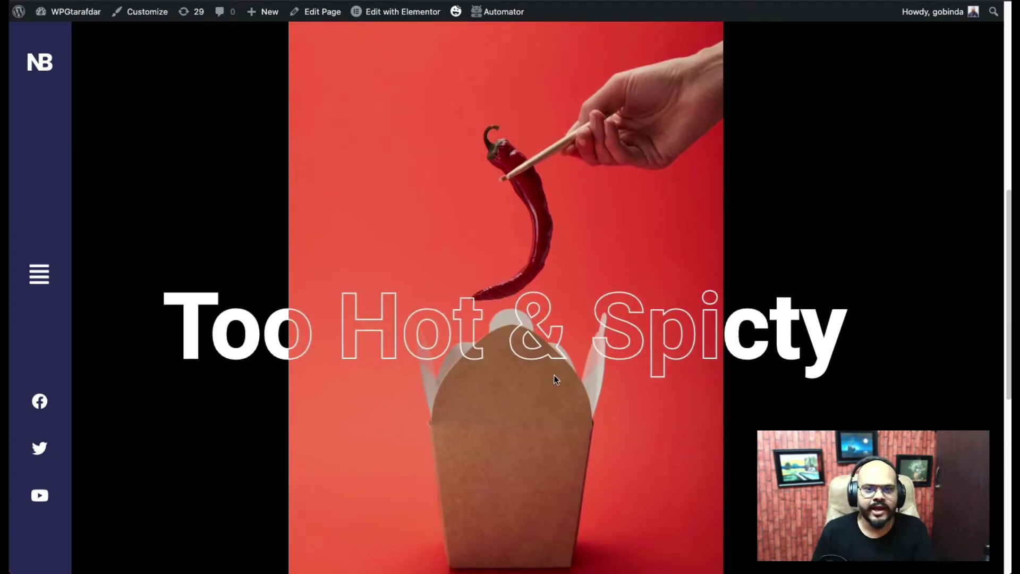
pyautogui.scroll(-5, 512, 360)
pyautogui.scroll(10, 565, 375)
pyautogui.scroll(-10, 565, 375)
pyautogui.scroll(5, 565, 375)
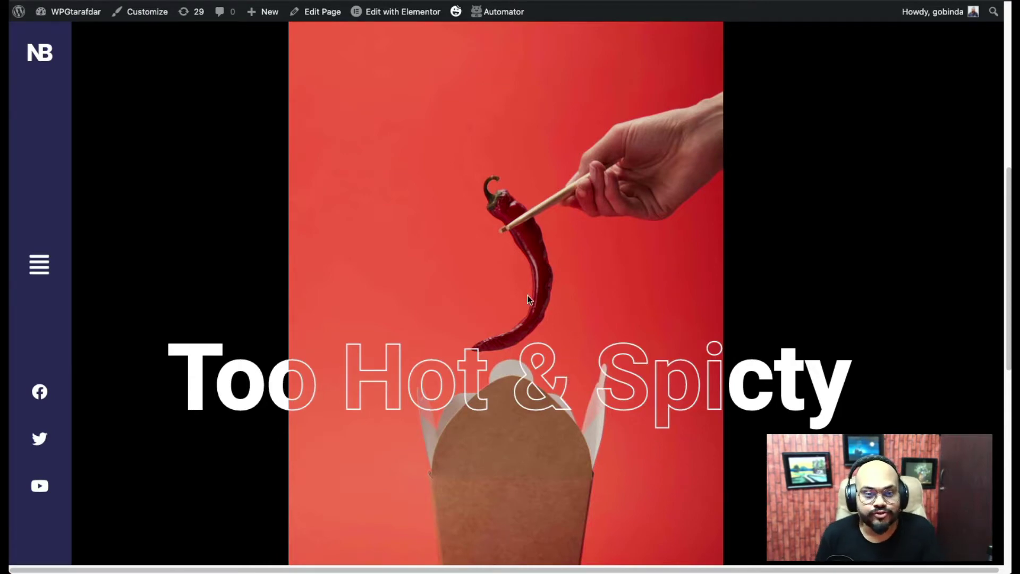
pyautogui.scroll(-6, 514, 266)
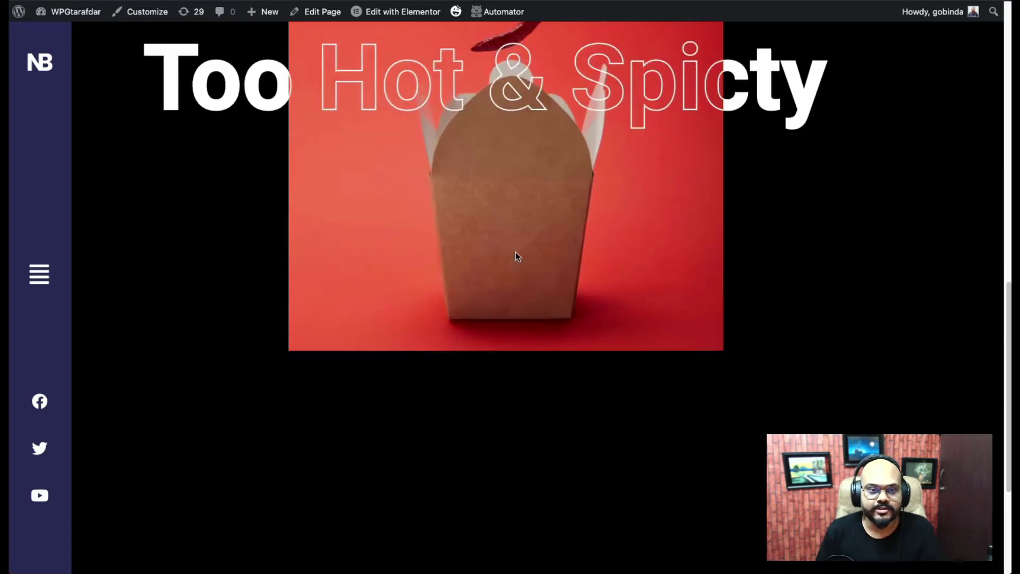
pyautogui.scroll(7, 516, 291)
pyautogui.scroll(-4, 515, 292)
pyautogui.scroll(5, 478, 266)
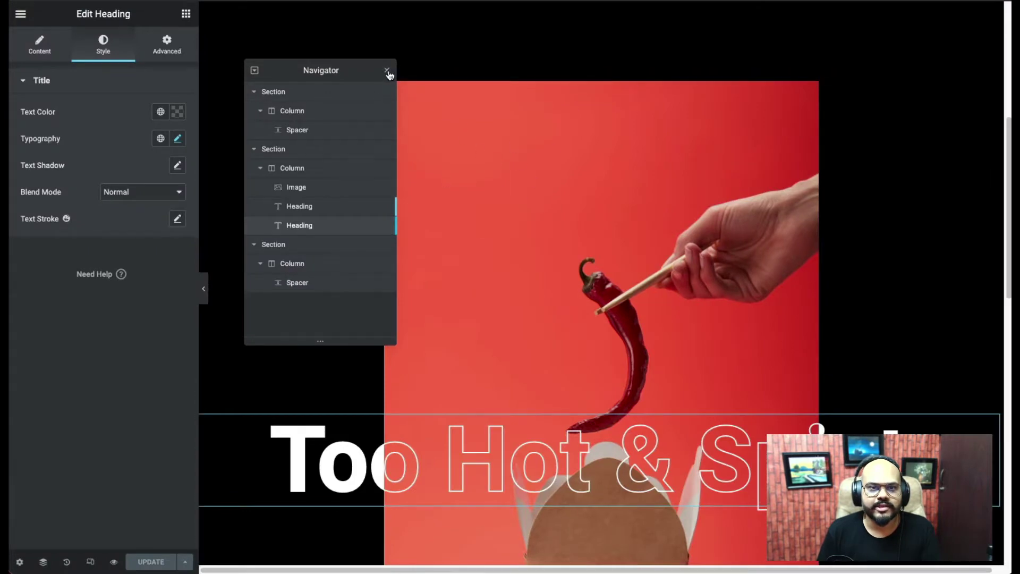
# Step: With the Navigator closed, drop a Heading widget into the empty top section
pyautogui.click(387, 72)
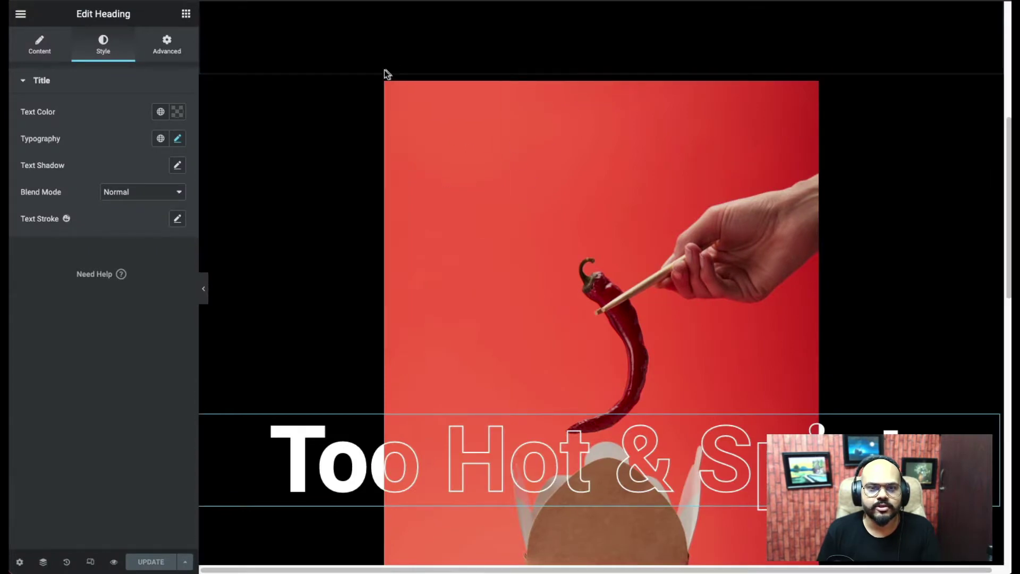
pyautogui.scroll(-2, 643, 231)
pyautogui.scroll(5, 643, 231)
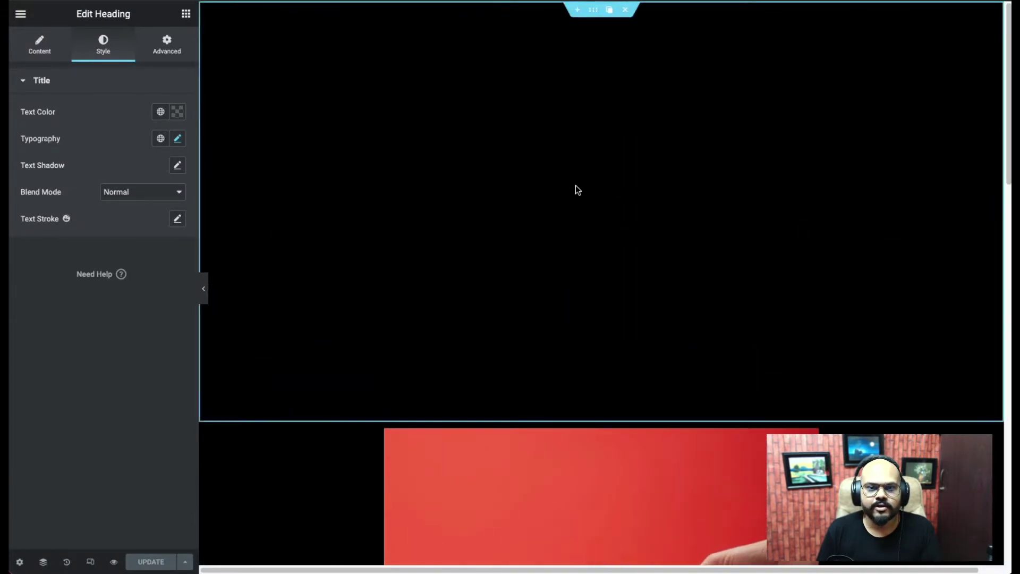
pyautogui.click(186, 14)
pyautogui.moveTo(140, 134); pyautogui.dragTo(632, 220)
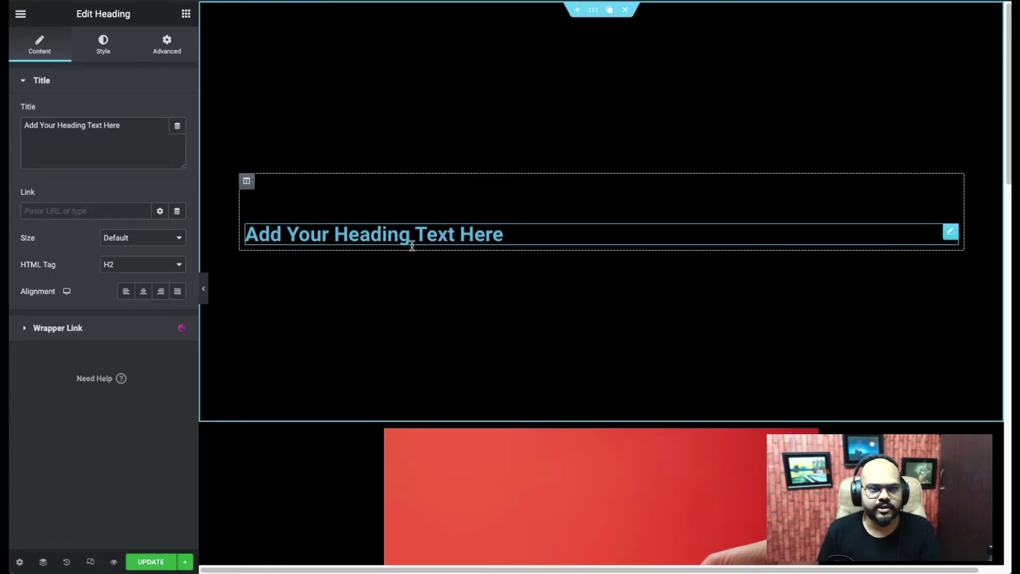
# Step: Change the heading text to 'Text Stroke' and centre-align it
pyautogui.moveTo(135, 130); pyautogui.dragTo(23, 126)
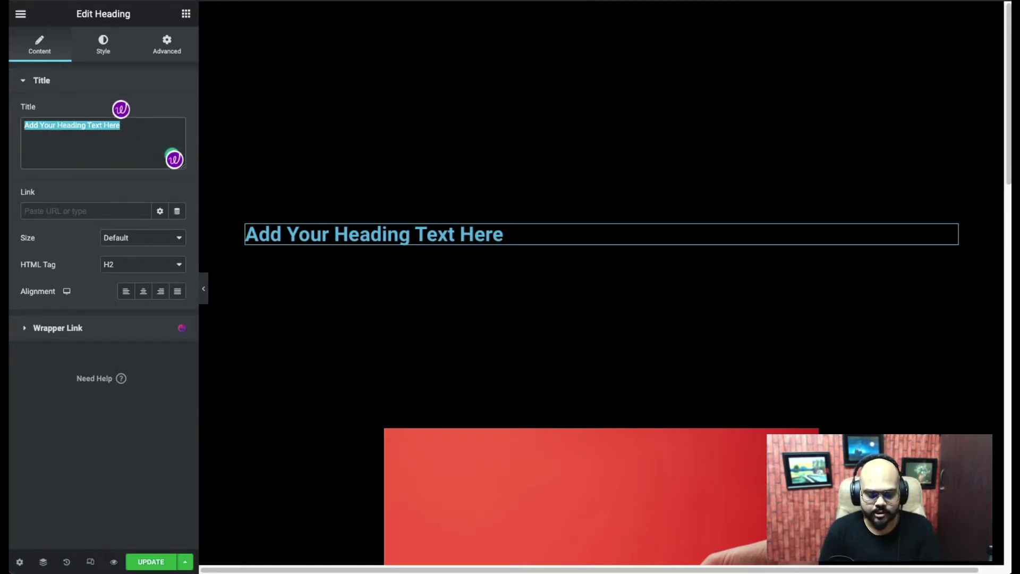
pyautogui.write('Tex')
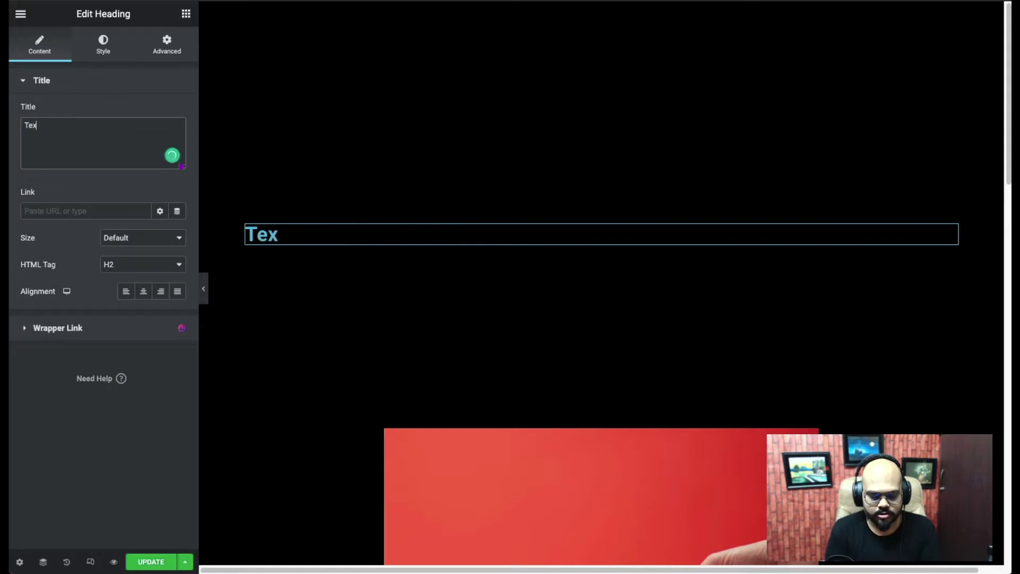
pyautogui.write('t Stroke')
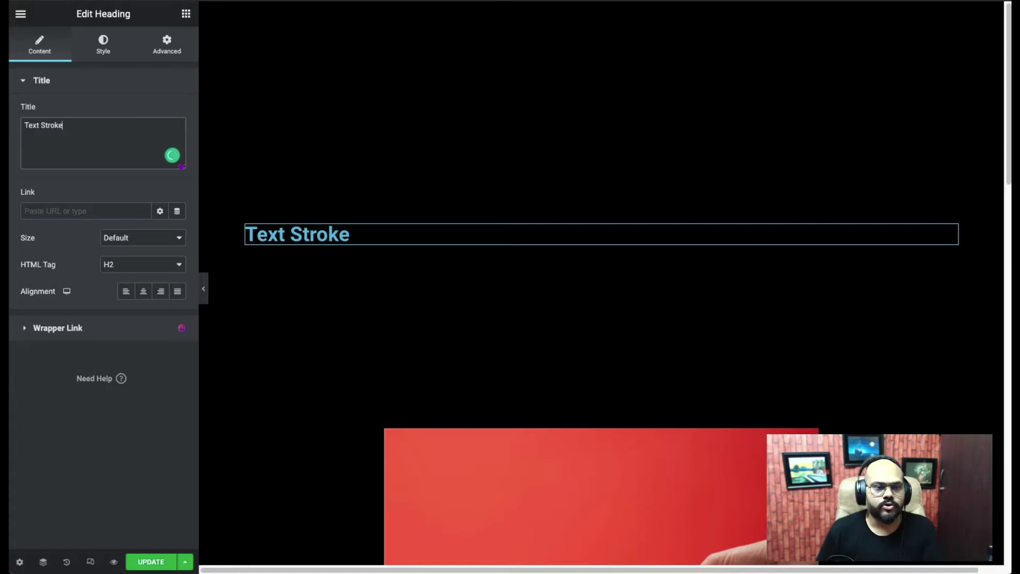
pyautogui.click(143, 291)
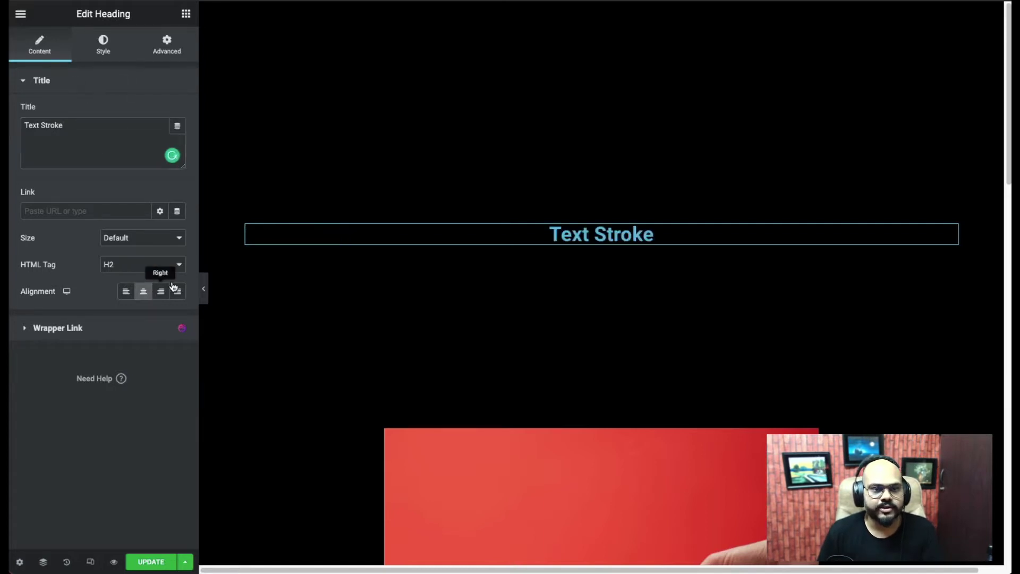
# Step: Set the heading's text colour to white and its font size to 131 px
pyautogui.click(103, 47)
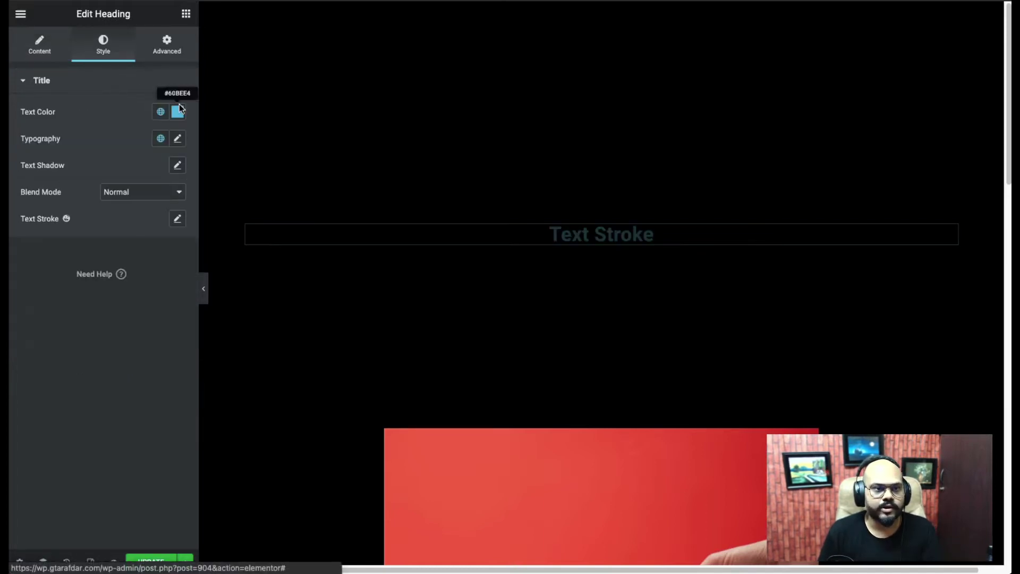
pyautogui.click(179, 112)
pyautogui.moveTo(91, 164); pyautogui.dragTo(33, 160)
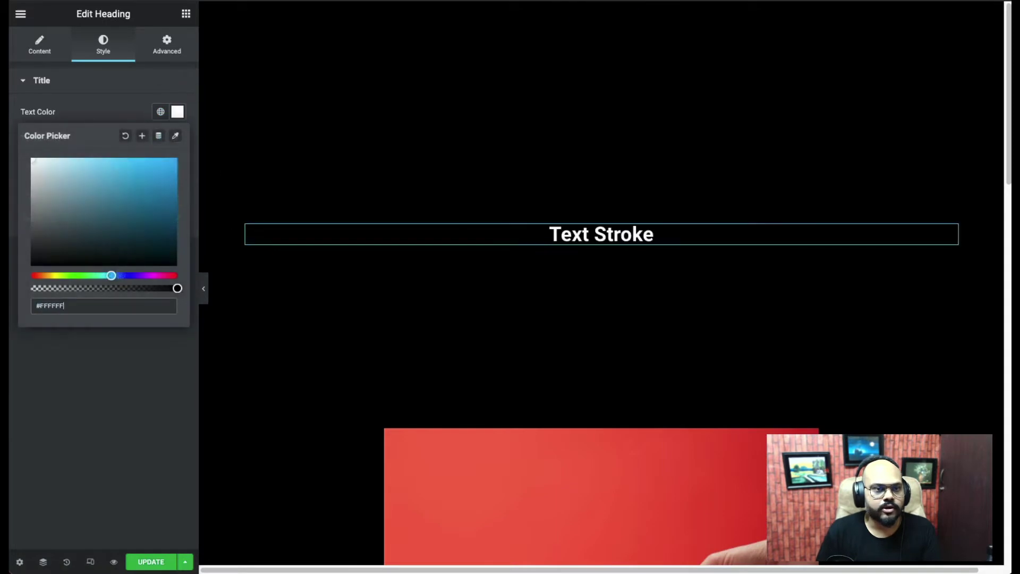
pyautogui.click(160, 126)
pyautogui.click(177, 138)
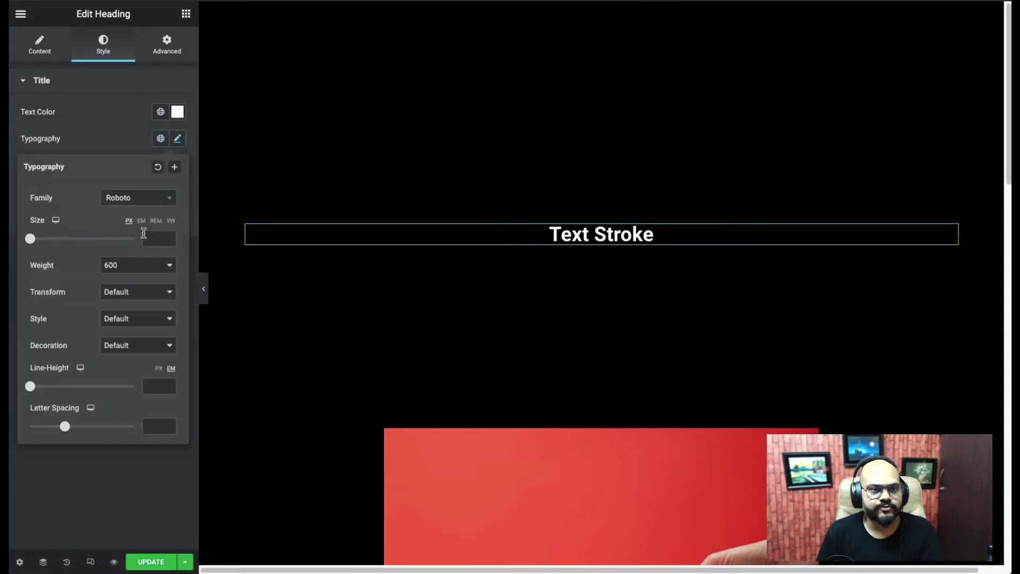
pyautogui.moveTo(33, 243); pyautogui.dragTo(102, 243)
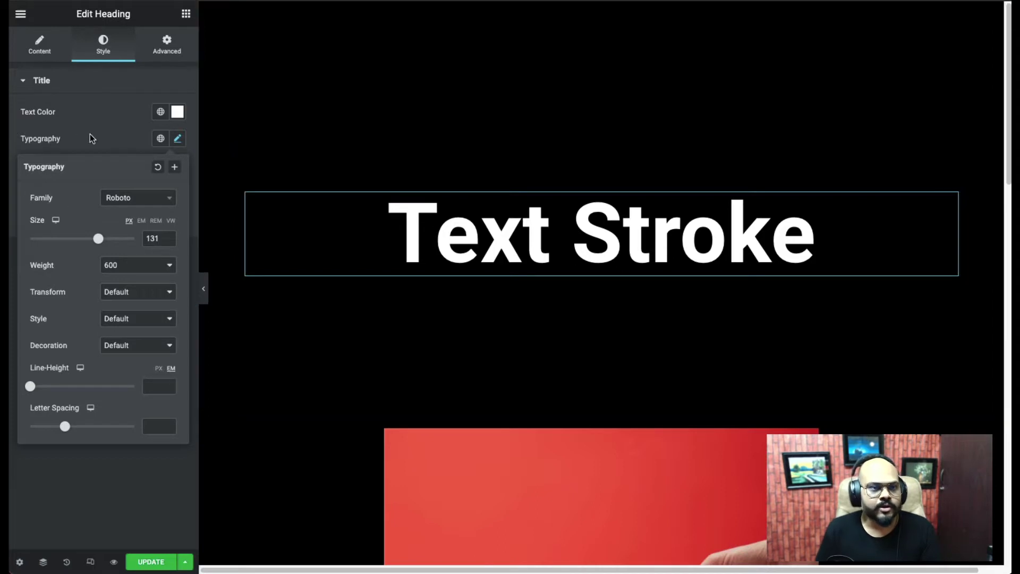
pyautogui.click(109, 136)
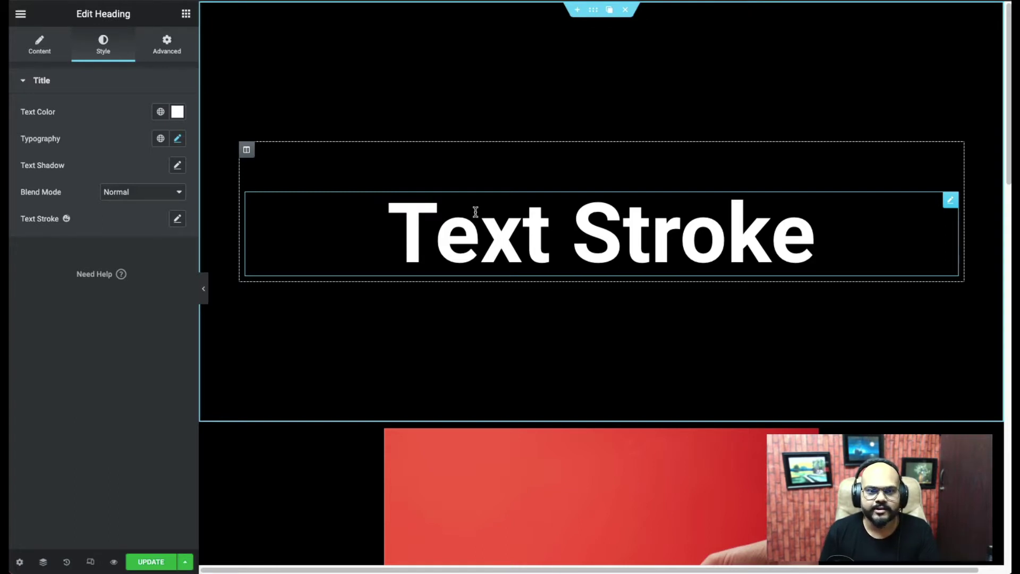
# Step: Enter 'textstroke' as the heading's CSS ID and select it for reuse
pyautogui.click(169, 51)
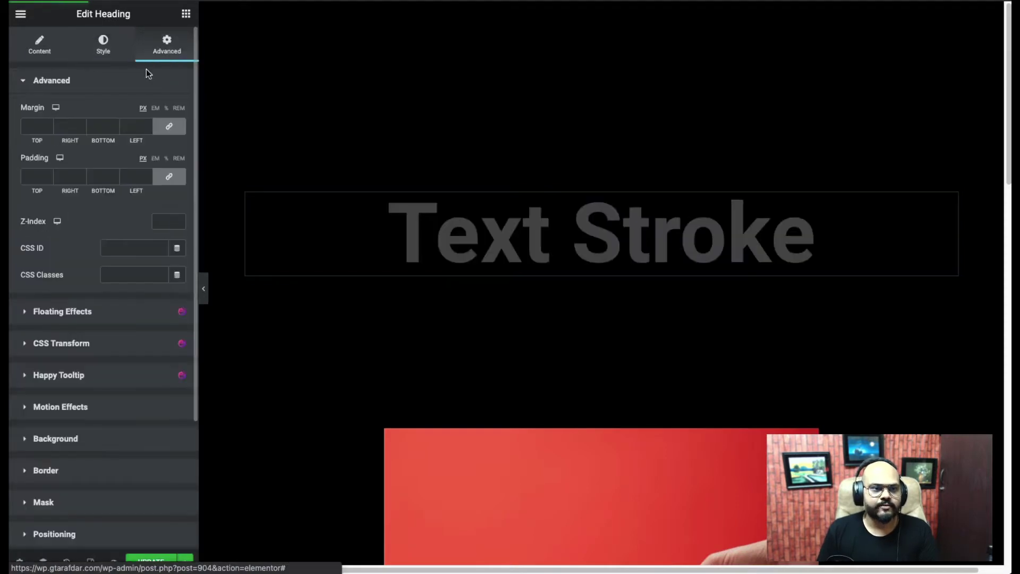
pyautogui.click(136, 248)
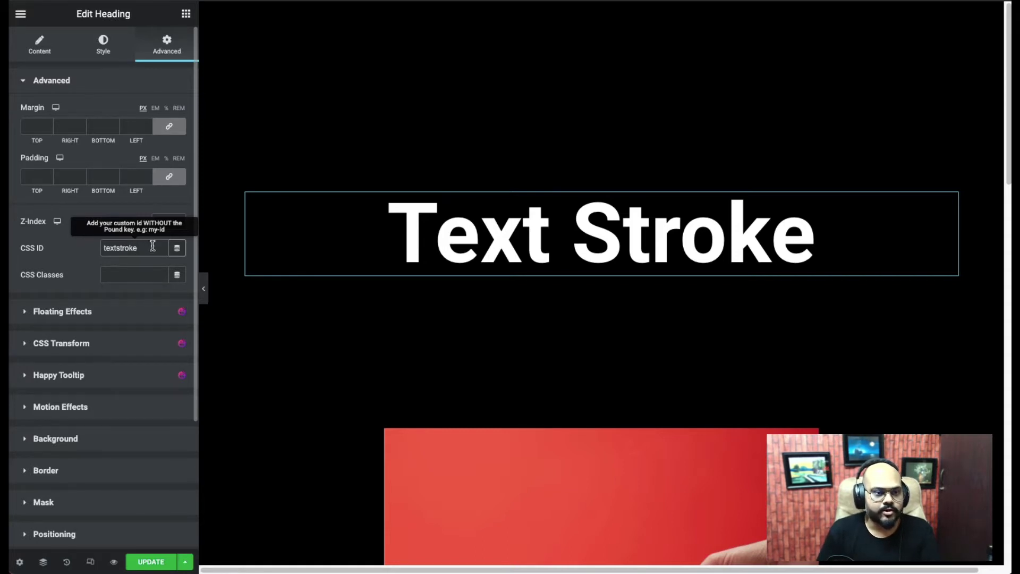
pyautogui.moveTo(150, 247); pyautogui.dragTo(76, 247)
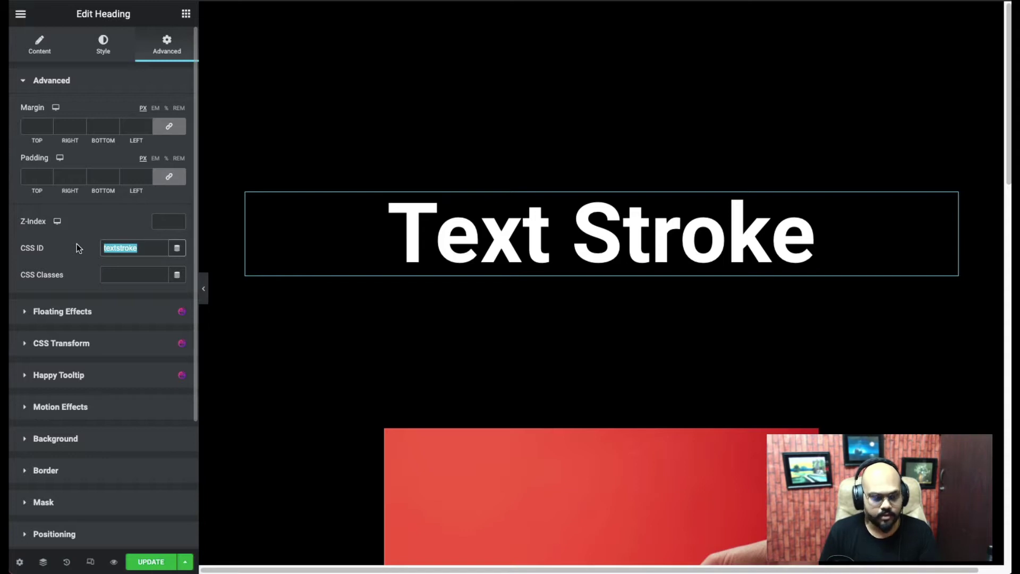
# Step: Write a #textstroke rule in Custom CSS with -webkit-text-stroke: 2px white
pyautogui.scroll(-3, 110, 276)
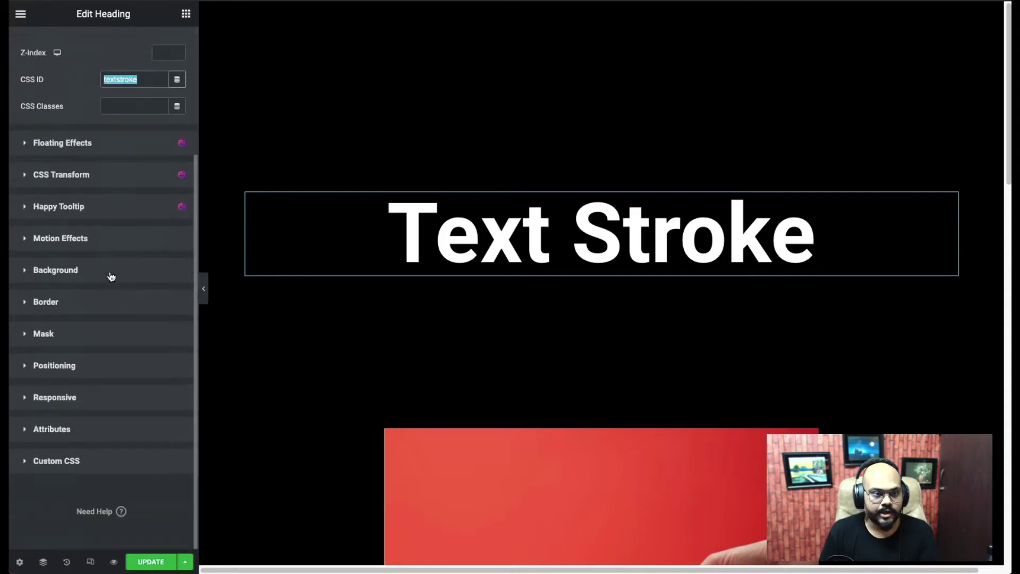
pyautogui.click(101, 462)
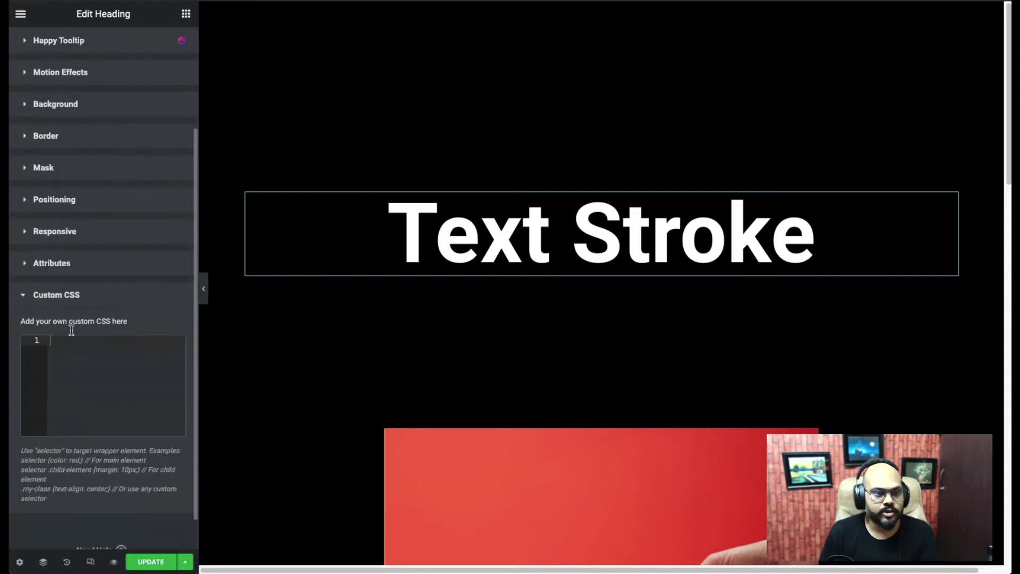
pyautogui.click(85, 346)
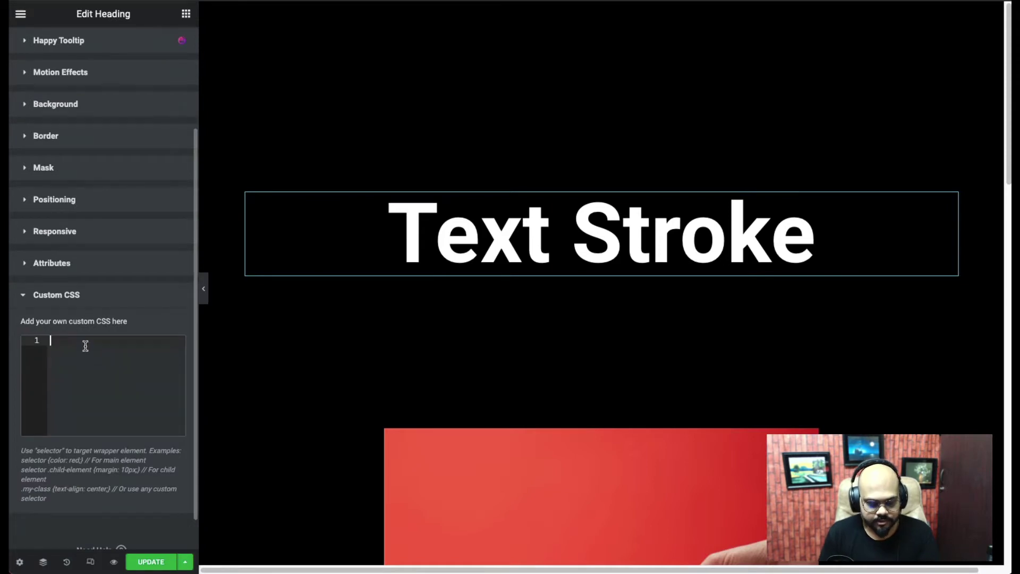
pyautogui.write('#textstroke')
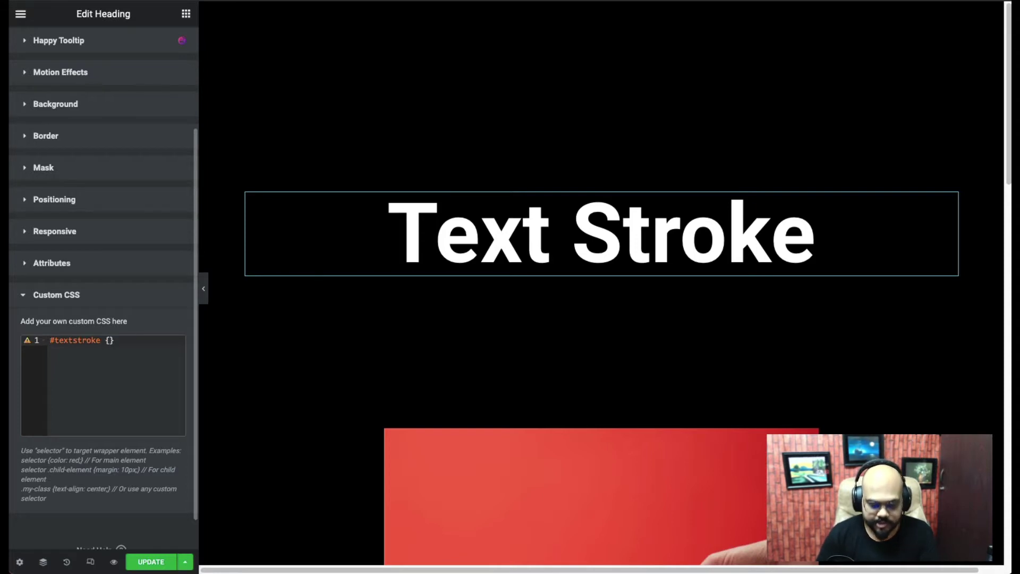
pyautogui.write(' {')
pyautogui.press('Return')
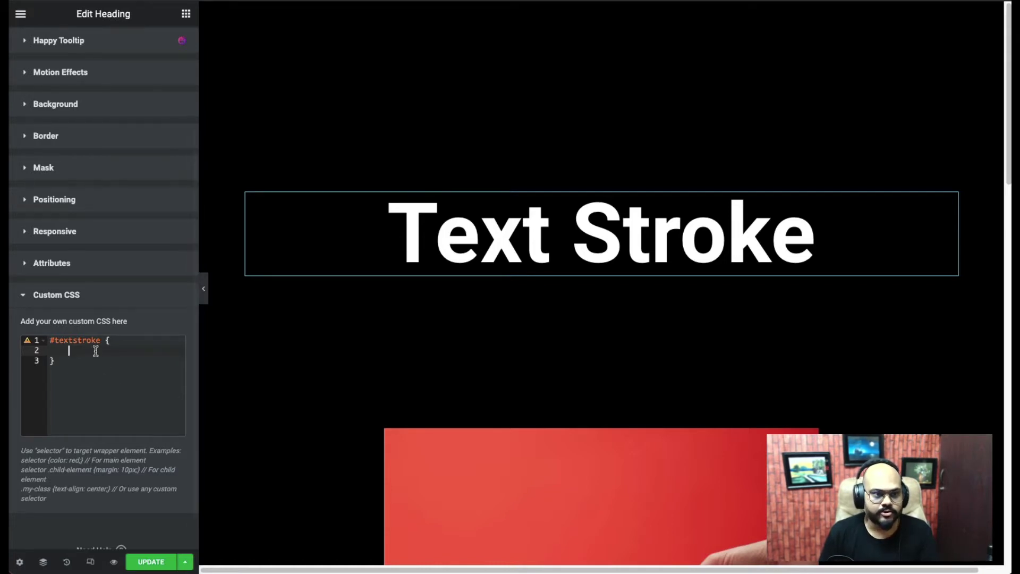
pyautogui.write('-webkit-text-stroke: 2px White;')
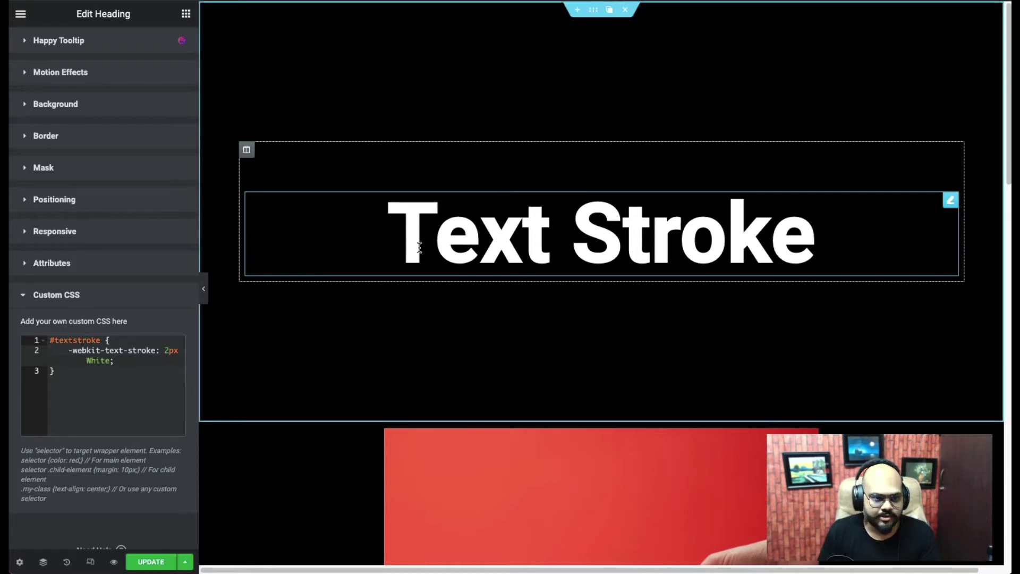
# Step: Test red as the stroke colour, then change it back to white
pyautogui.doubleClick(99, 362)
pyautogui.write('red')
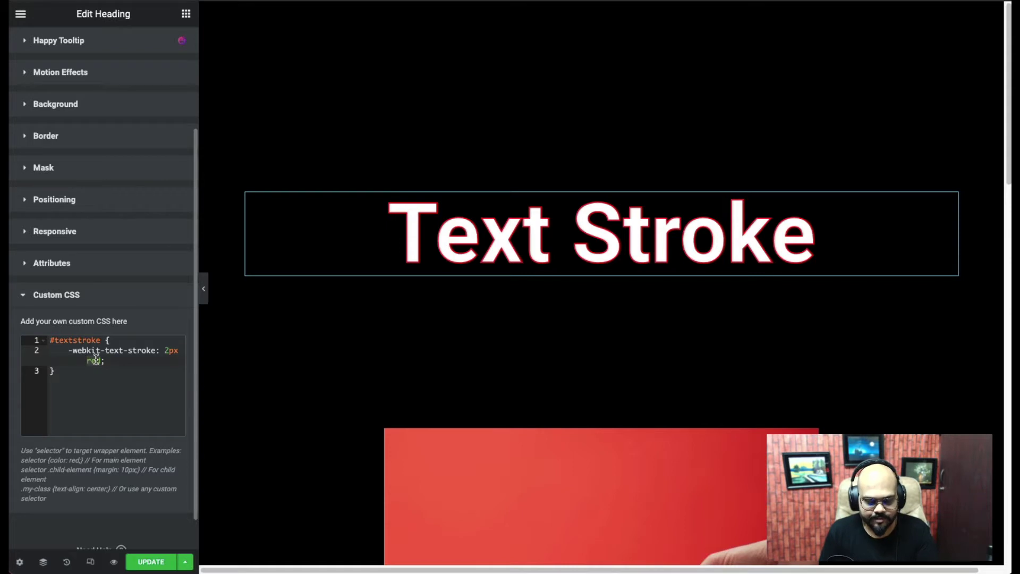
pyautogui.write('whi')
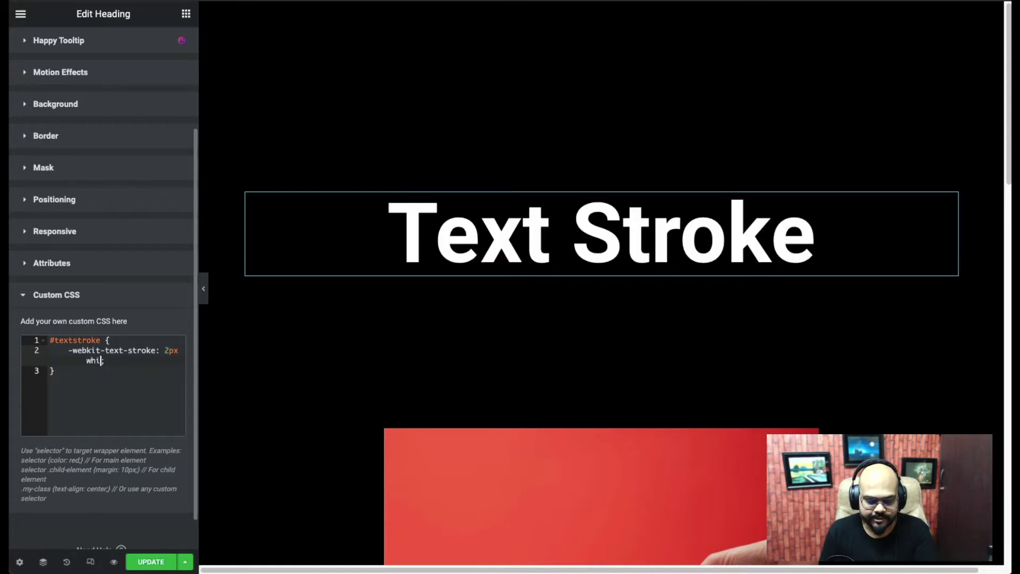
pyautogui.write('te;')
# Step: Drop the heading text colour's alpha to zero (#FFFFFF00) so only the outline shows
pyautogui.scroll(3, 126, 244)
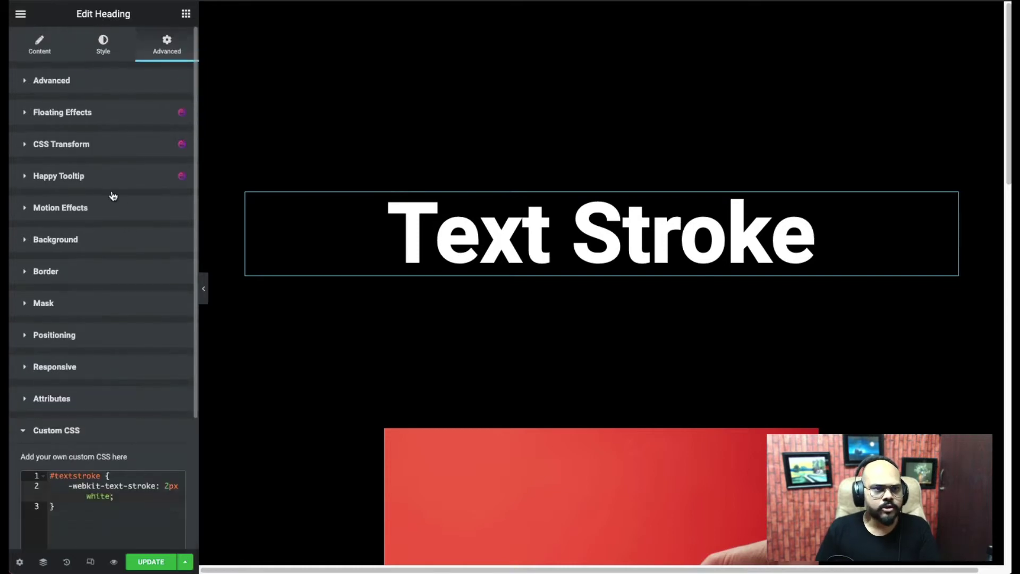
pyautogui.click(103, 48)
pyautogui.click(178, 112)
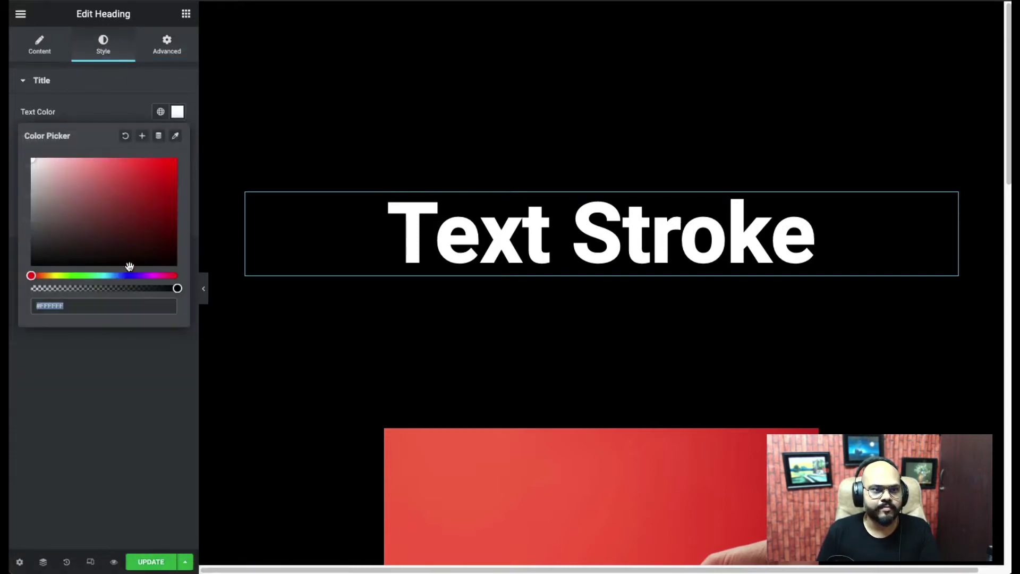
pyautogui.moveTo(177, 288); pyautogui.dragTo(31, 288)
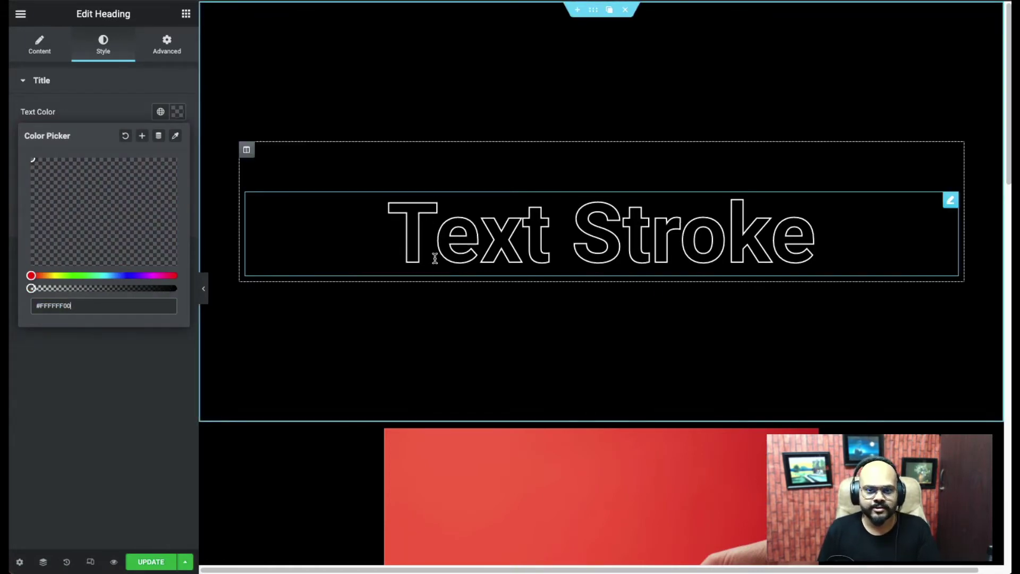
pyautogui.click(114, 368)
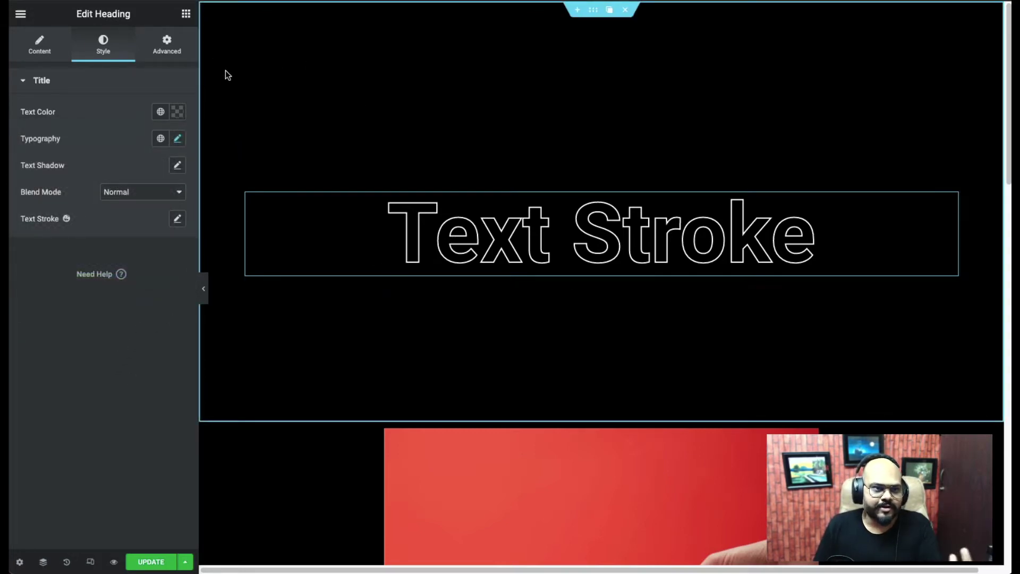
# Step: Change the custom CSS stroke width from 2px to 7px to preview a thicker outline
pyautogui.click(169, 54)
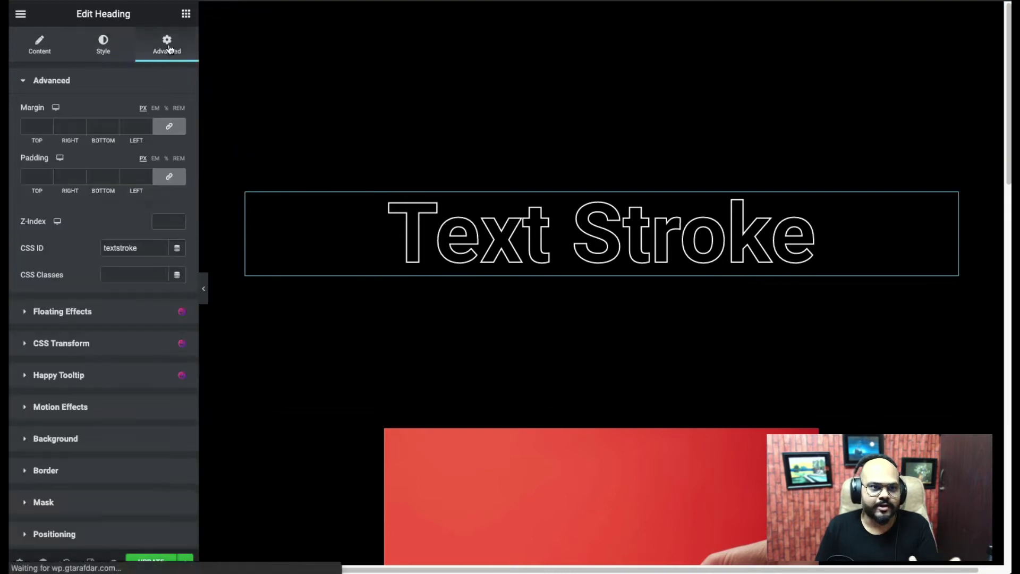
pyautogui.scroll(-3, 140, 252)
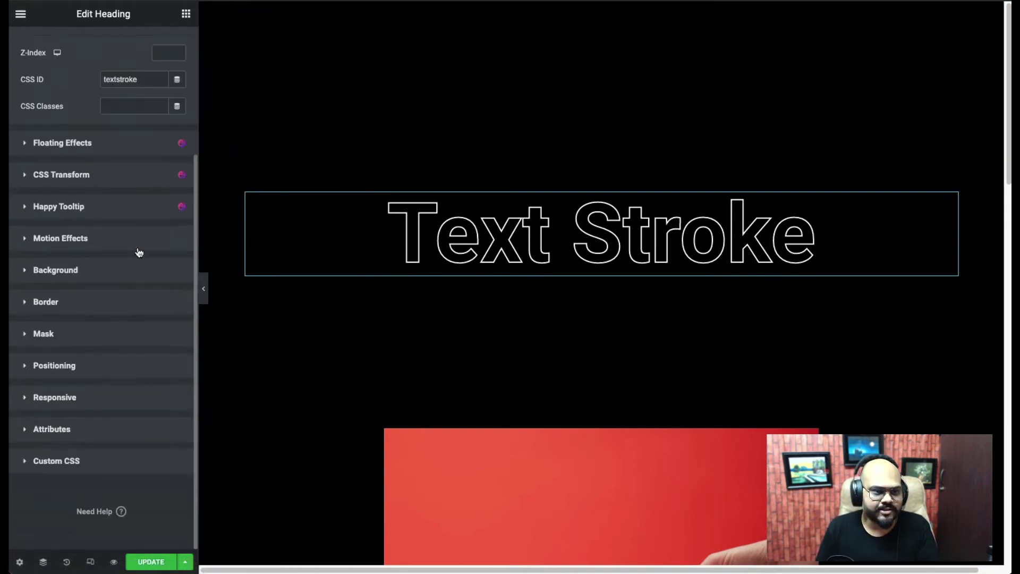
pyautogui.click(120, 464)
pyautogui.scroll(-3, 117, 425)
pyautogui.scroll(-1, 117, 422)
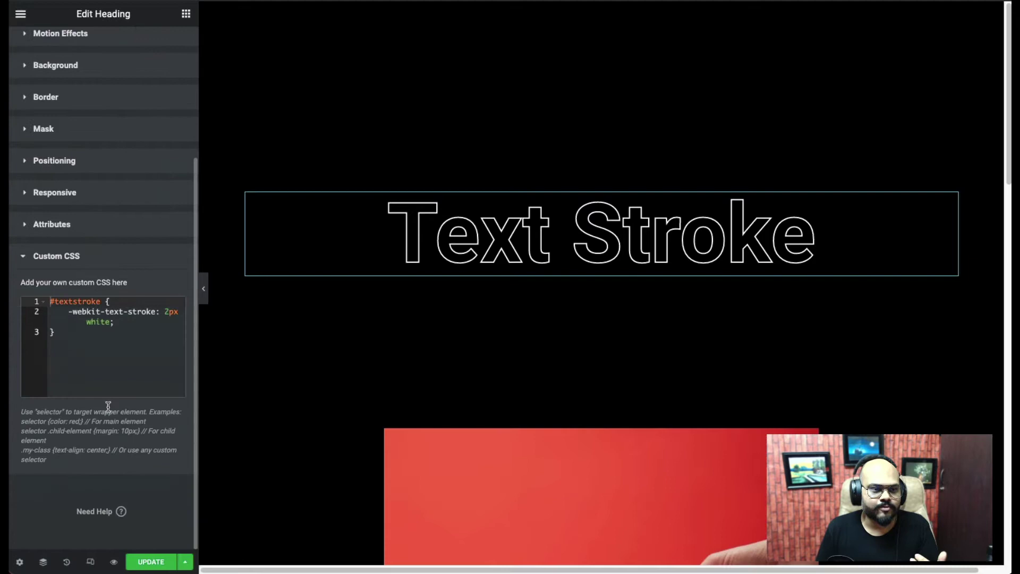
pyautogui.click(172, 311)
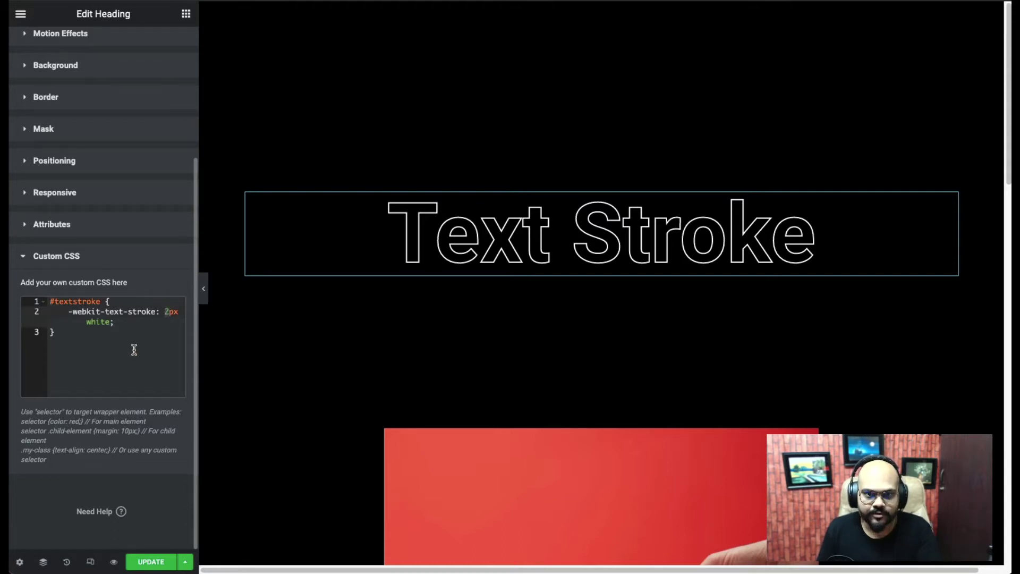
pyautogui.press('BackSpace')
pyautogui.write('7')
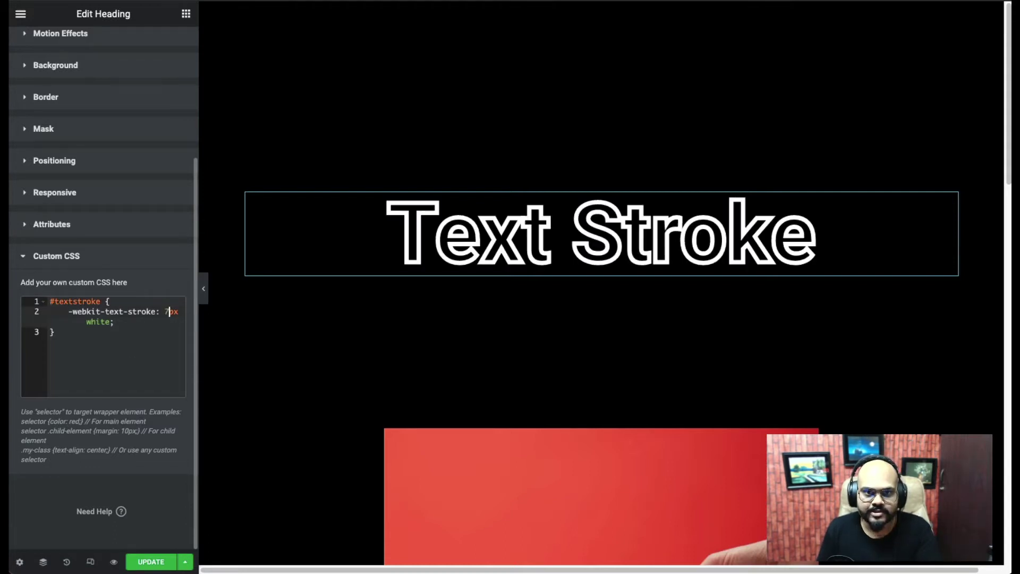
# Step: Set the stroke width back to 2px
pyautogui.click(165, 311)
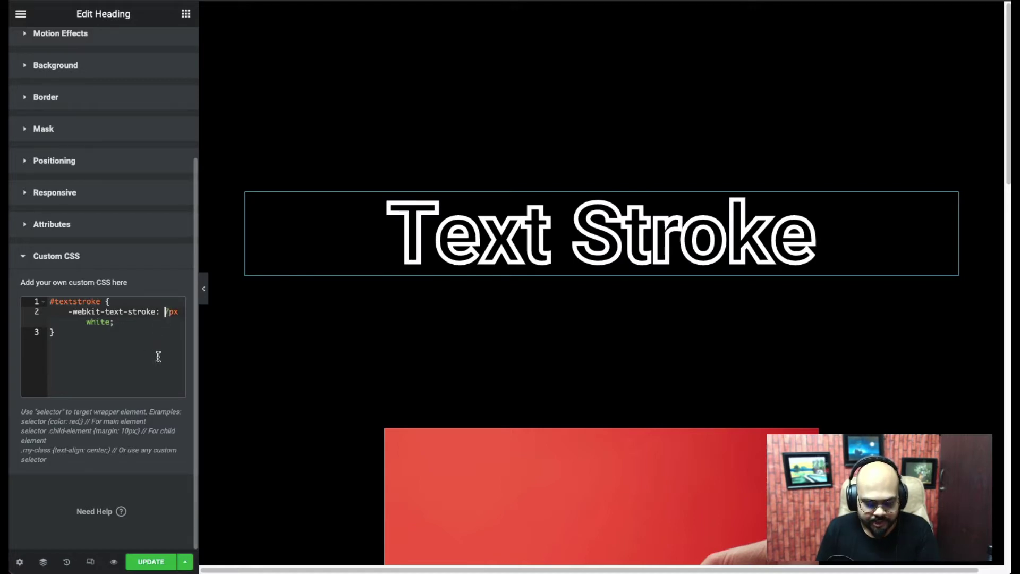
pyautogui.press('Delete')
pyautogui.write('2')
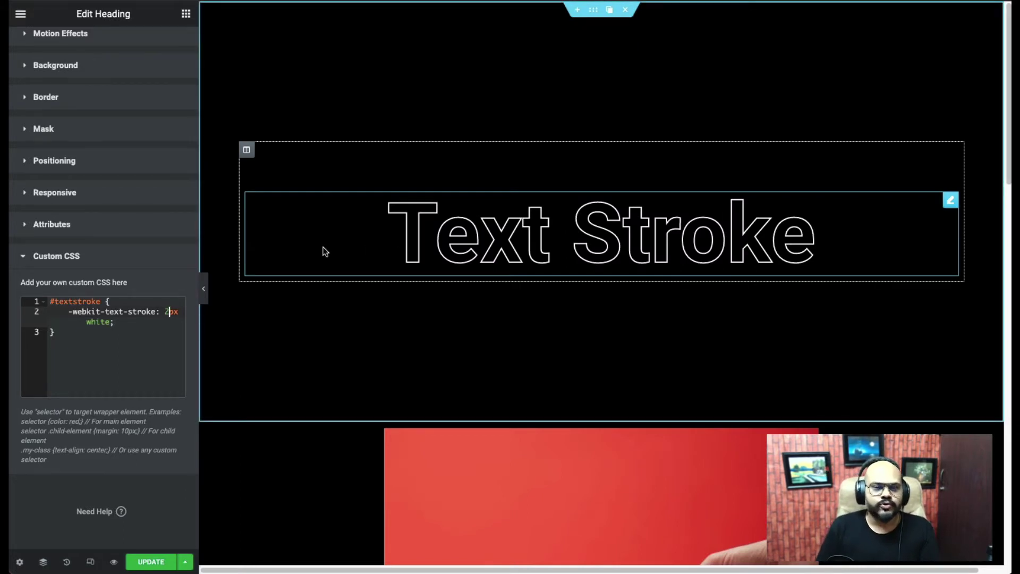
# Step: Scroll through the page to check the heading's thin 2px white outline
pyautogui.scroll(-3, 486, 250)
pyautogui.scroll(-7, 488, 242)
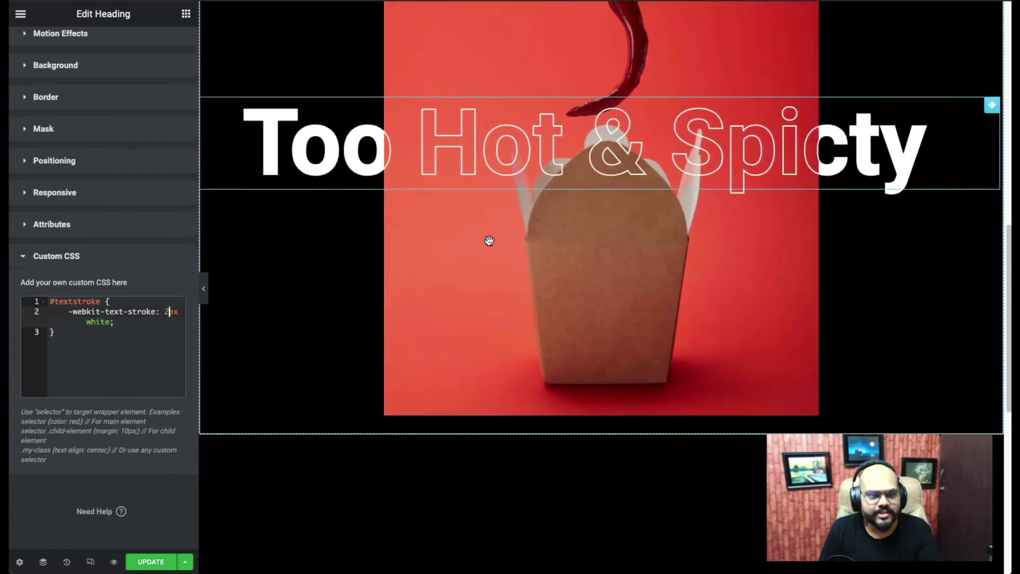
pyautogui.scroll(6, 489, 242)
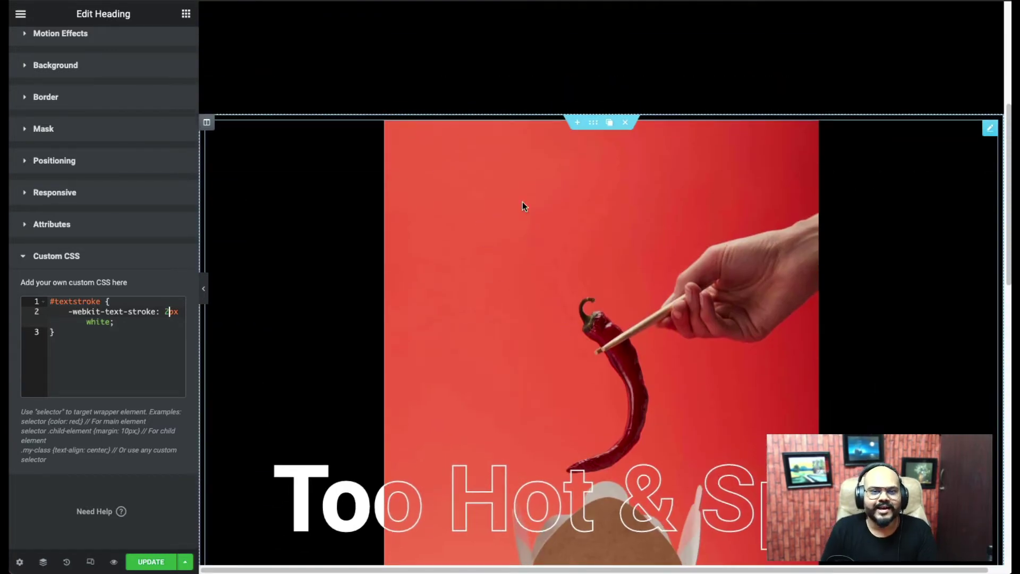
pyautogui.scroll(-2, 555, 243)
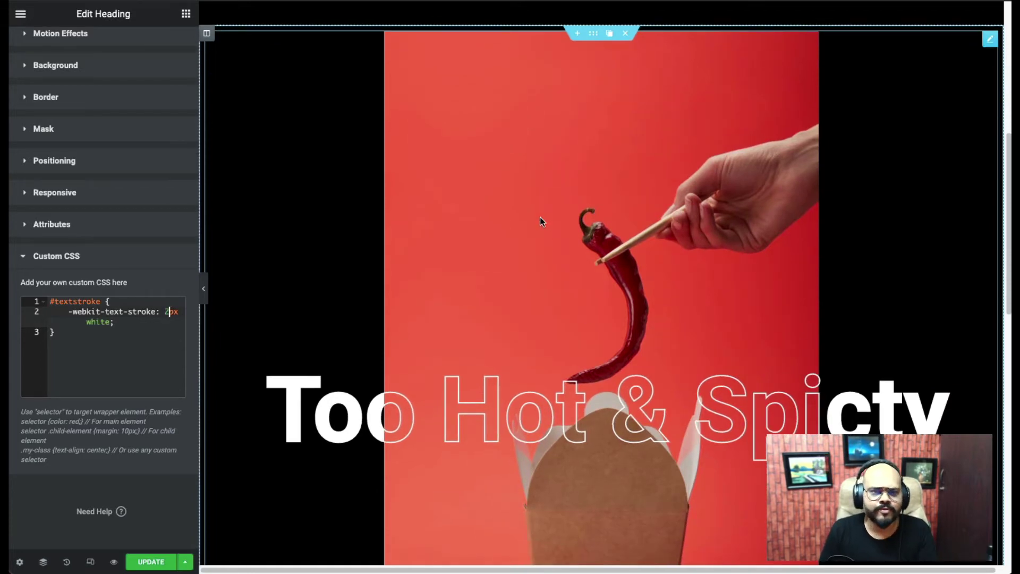
pyautogui.scroll(-2, 594, 216)
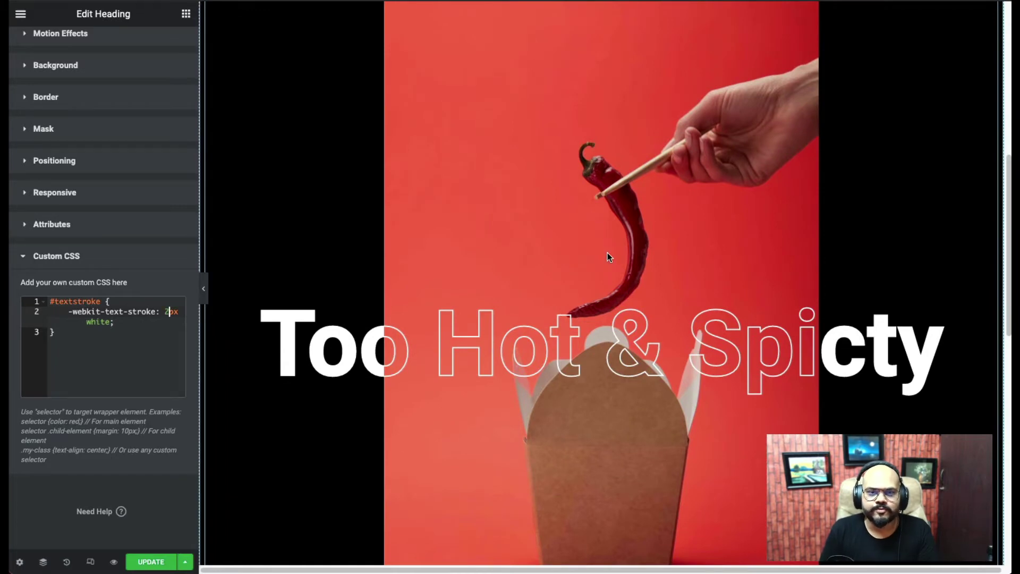
pyautogui.scroll(6, 607, 253)
pyautogui.scroll(-5, 562, 270)
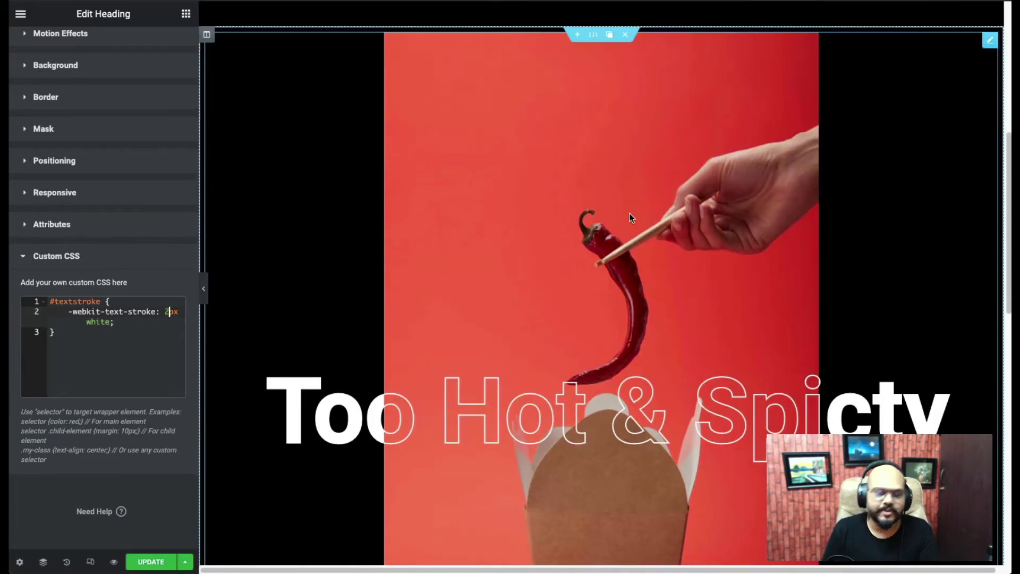
pyautogui.scroll(-2, 629, 214)
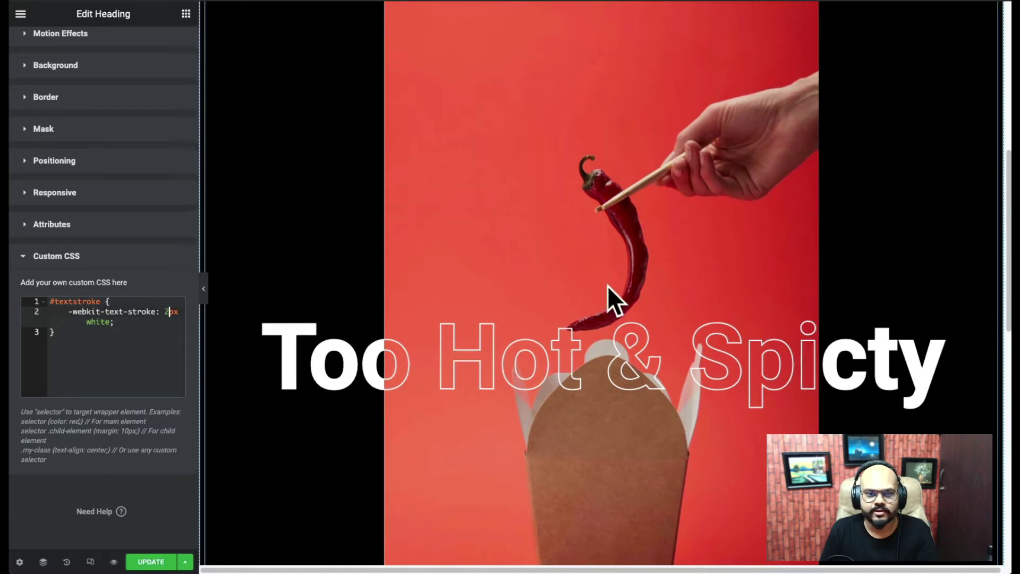
pyautogui.scroll(-5, 618, 223)
pyautogui.scroll(5, 620, 224)
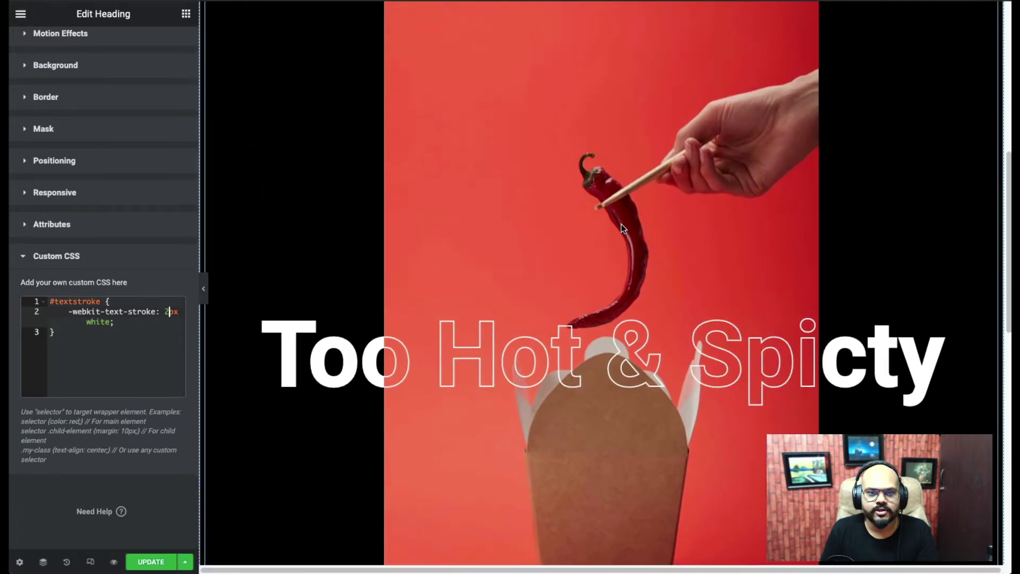
pyautogui.scroll(-1, 621, 226)
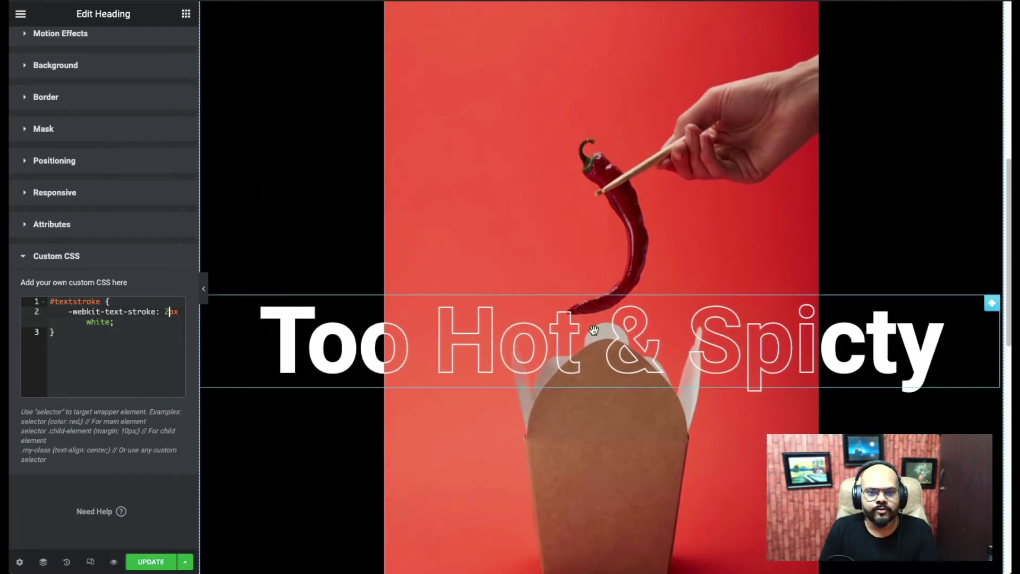
# Step: Return to the heading's Style settings and bring the empty black section into view
pyautogui.click(962, 303)
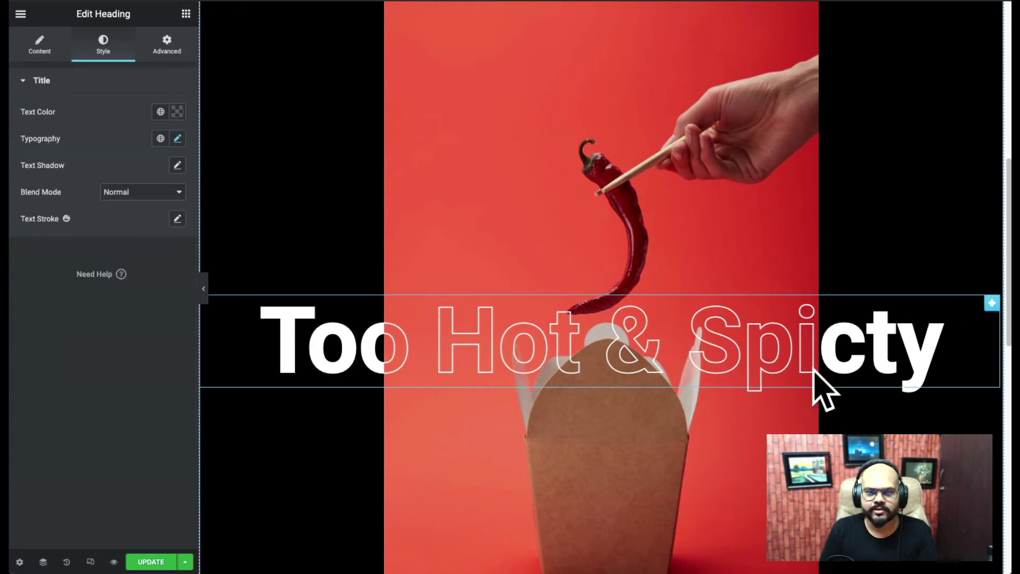
pyautogui.scroll(-5, 731, 286)
pyautogui.scroll(9, 732, 284)
pyautogui.scroll(-9, 732, 284)
pyautogui.scroll(-8, 730, 287)
pyautogui.scroll(4, 709, 278)
pyautogui.scroll(-4, 761, 309)
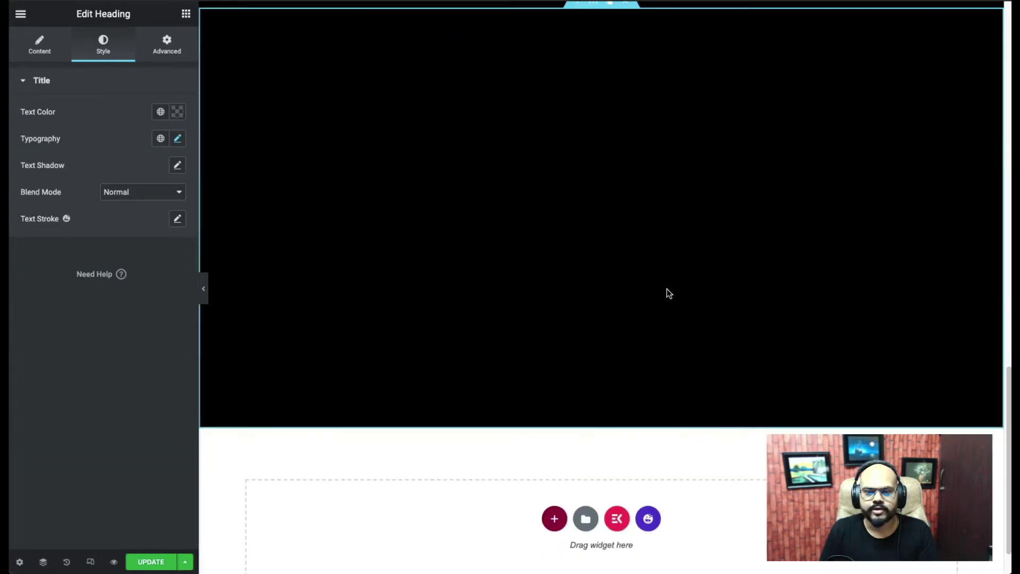
# Step: Add an Image widget to the black section showing the red chili photo from the Media Library
pyautogui.click(186, 13)
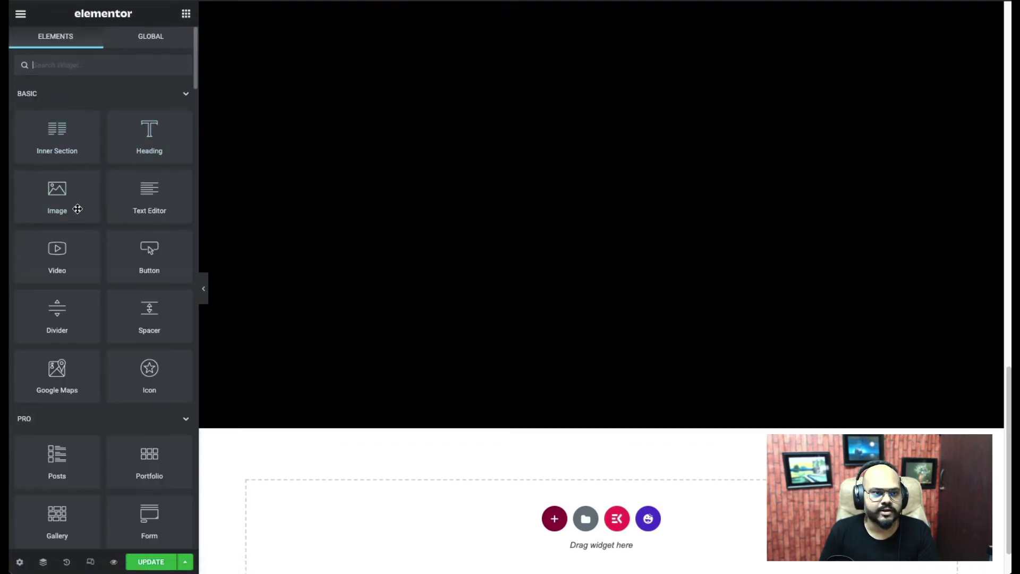
pyautogui.moveTo(77, 208); pyautogui.dragTo(629, 209)
pyautogui.click(95, 144)
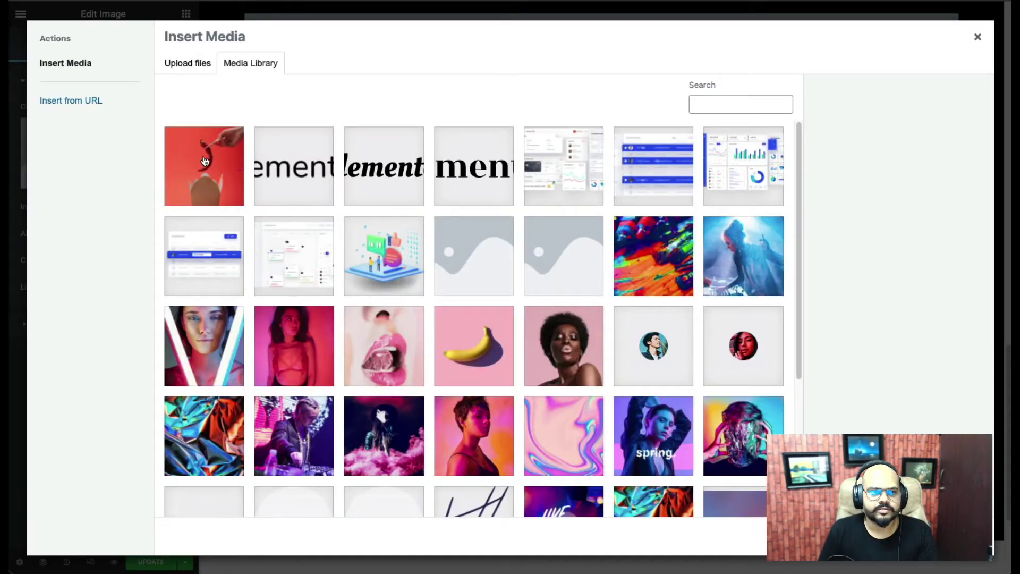
pyautogui.click(204, 161)
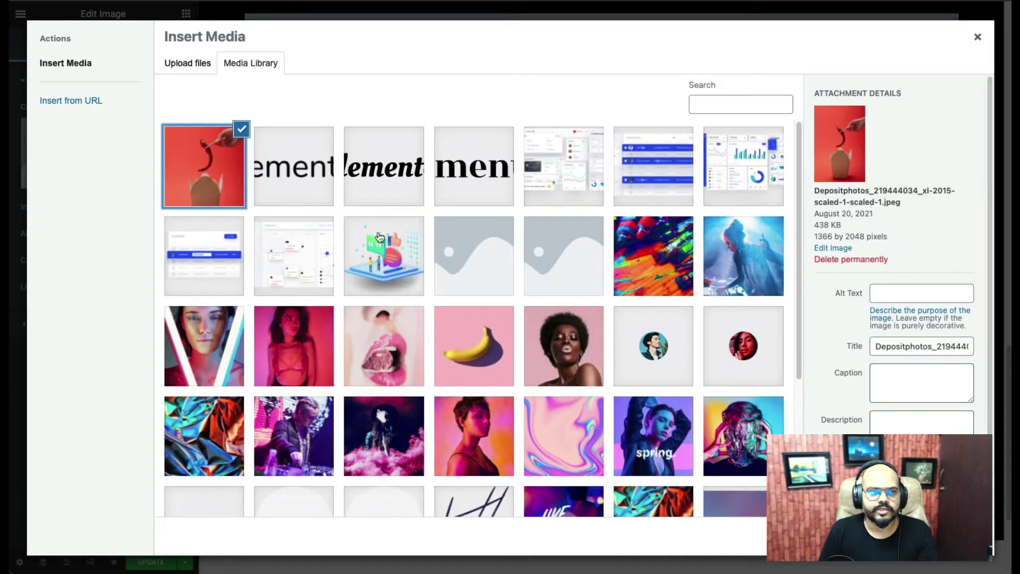
pyautogui.click(950, 536)
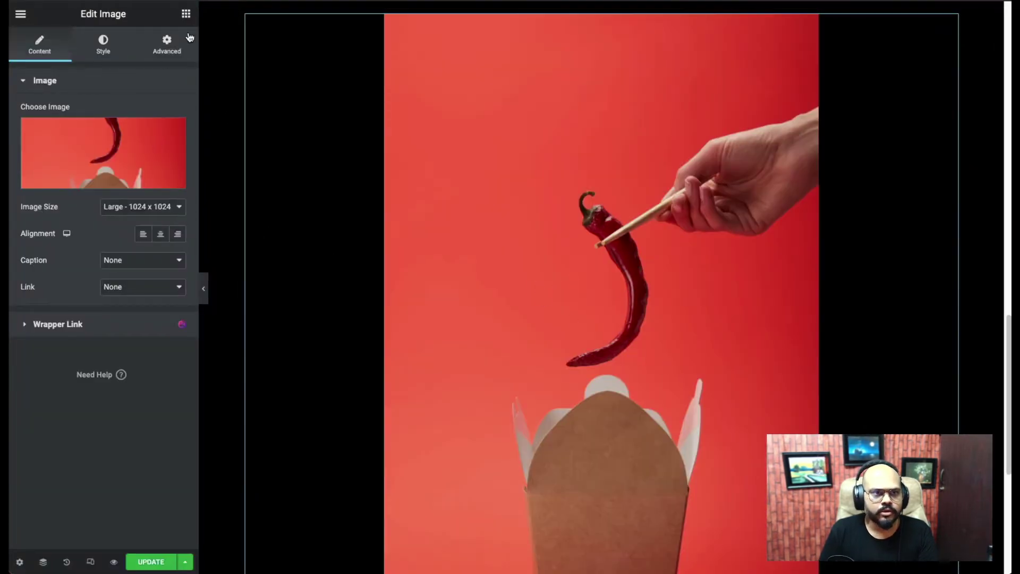
pyautogui.click(185, 16)
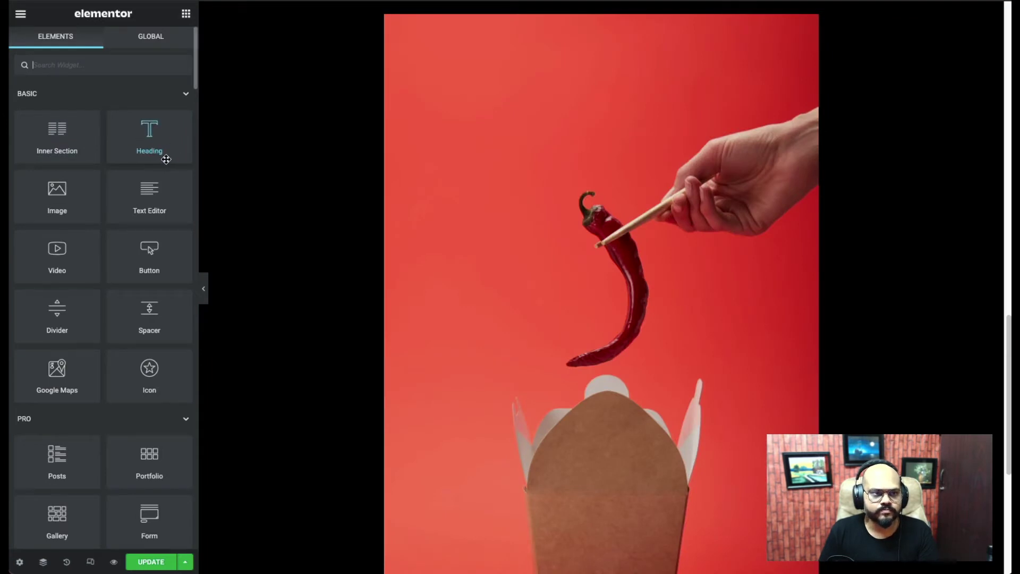
# Step: Drop a Heading widget above the chili image and title it 'Very Hot & Spicy'
pyautogui.moveTo(152, 144); pyautogui.dragTo(555, 32)
pyautogui.tripleClick(135, 124)
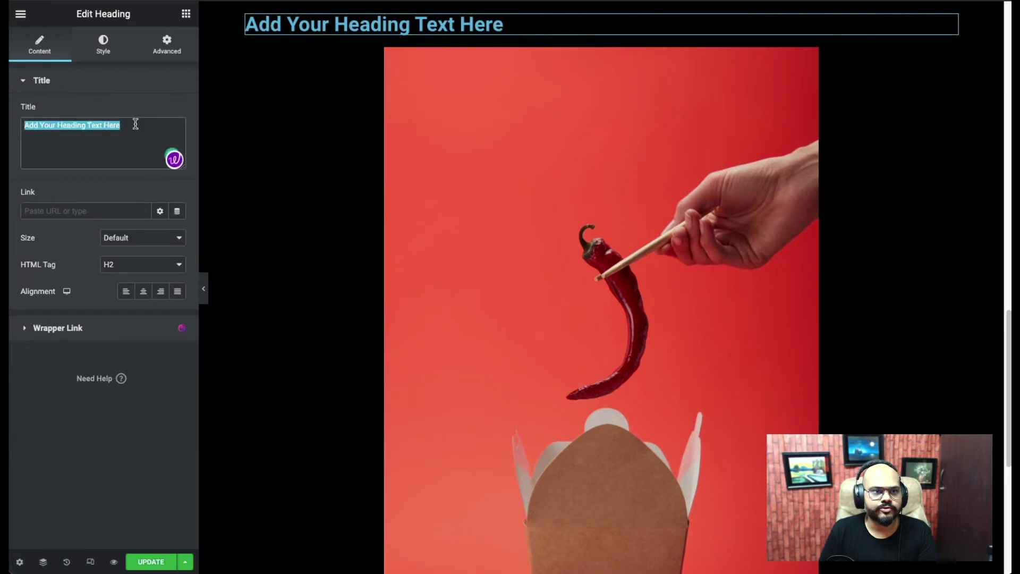
pyautogui.write('Hot ')
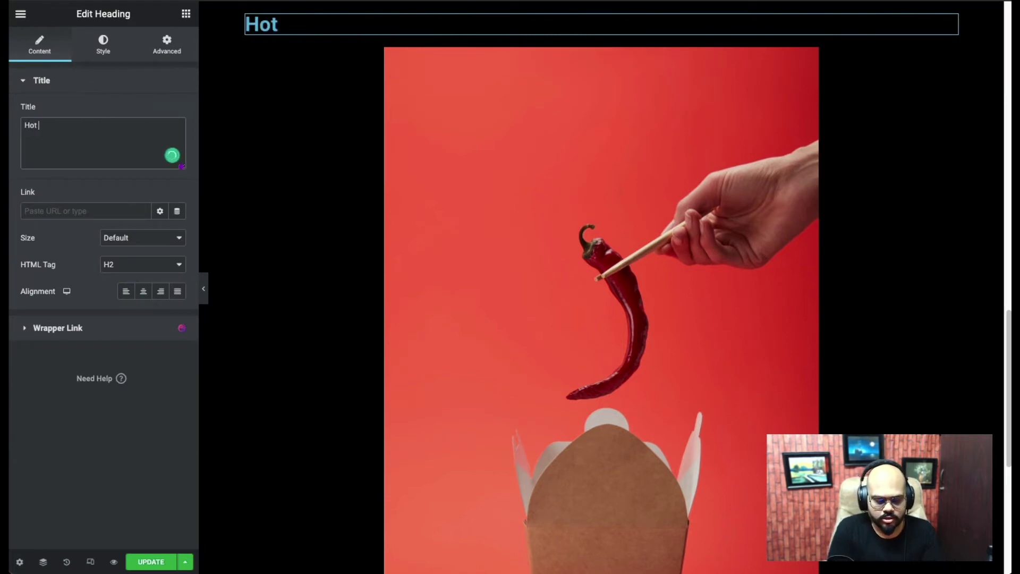
pyautogui.write('$')
pyautogui.press('BackSpace')
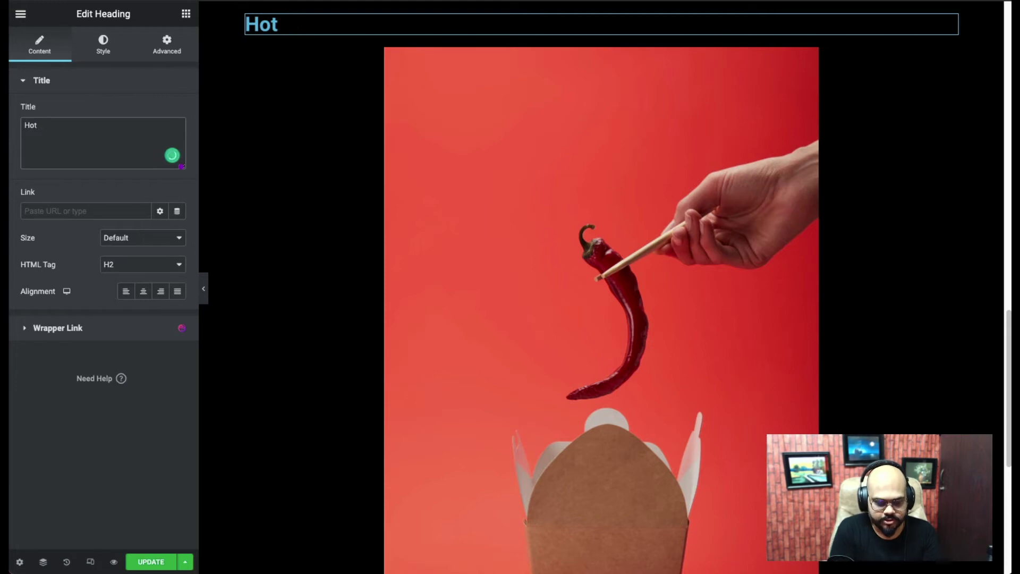
pyautogui.write('& ')
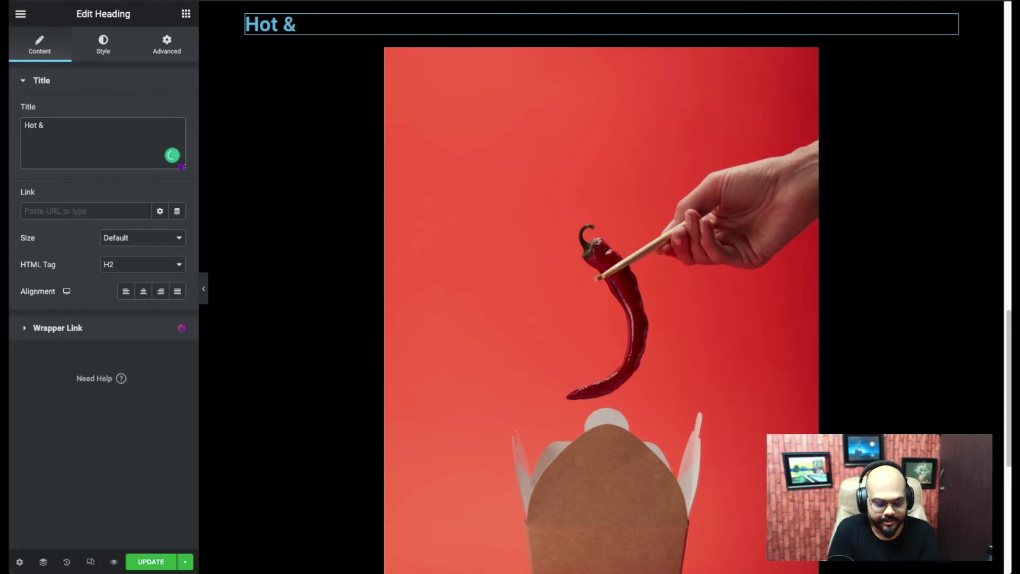
pyautogui.write('Spic')
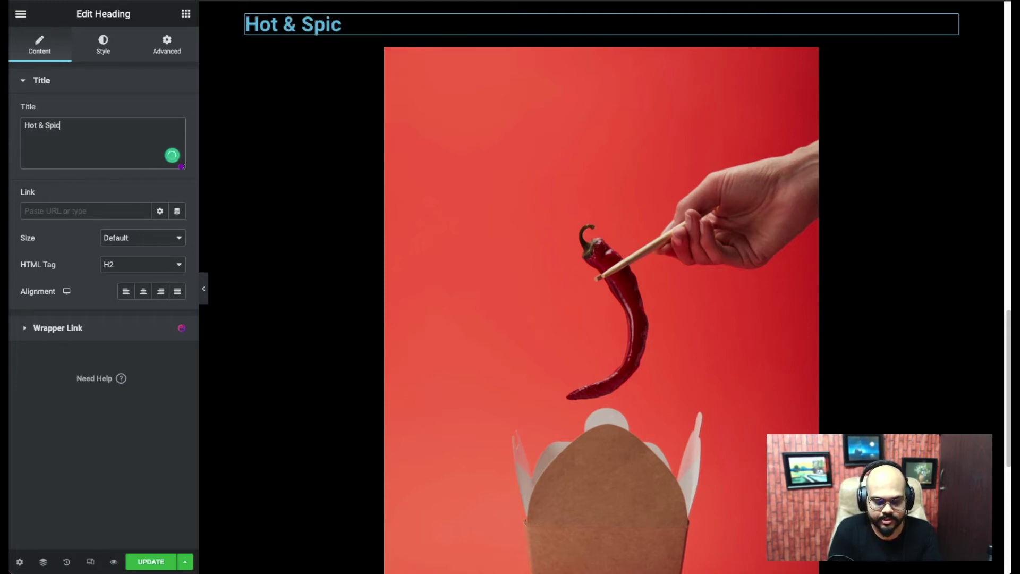
pyautogui.write('s')
pyautogui.press('BackSpace')
pyautogui.write('y')
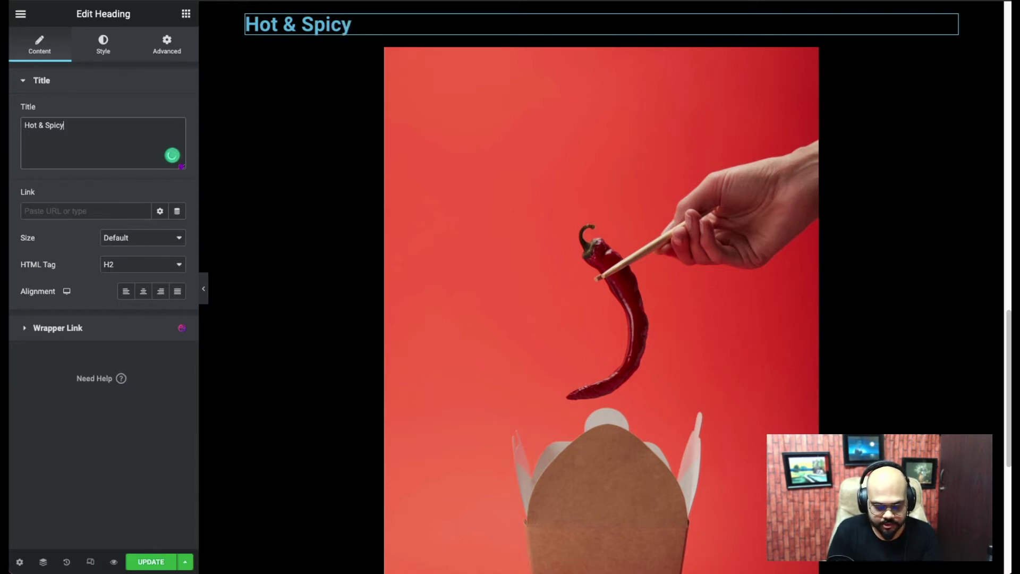
pyautogui.click(25, 126)
pyautogui.write('Very')
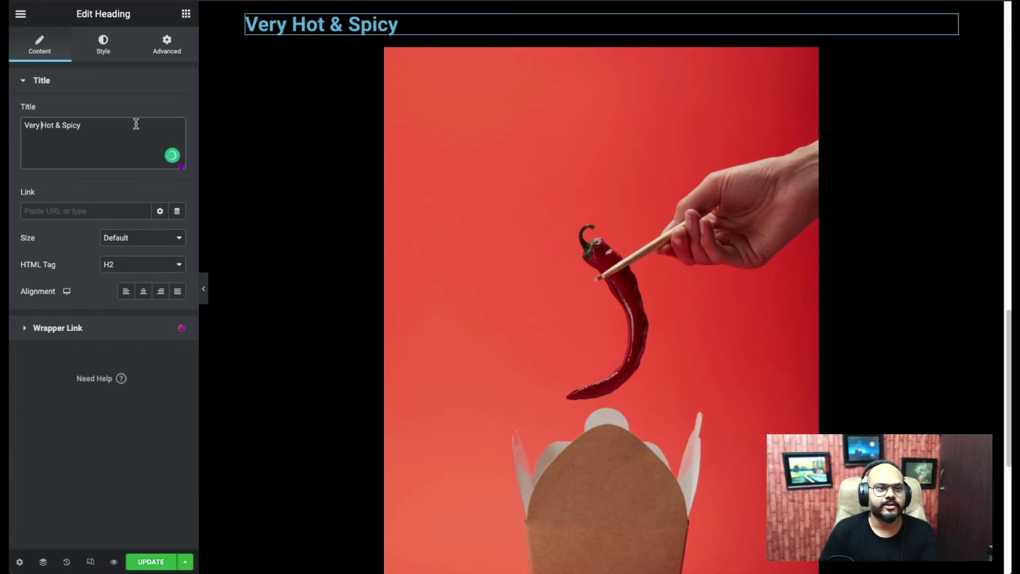
# Step: Centre the 'Very Hot & Spicy' heading and make its text white
pyautogui.click(143, 290)
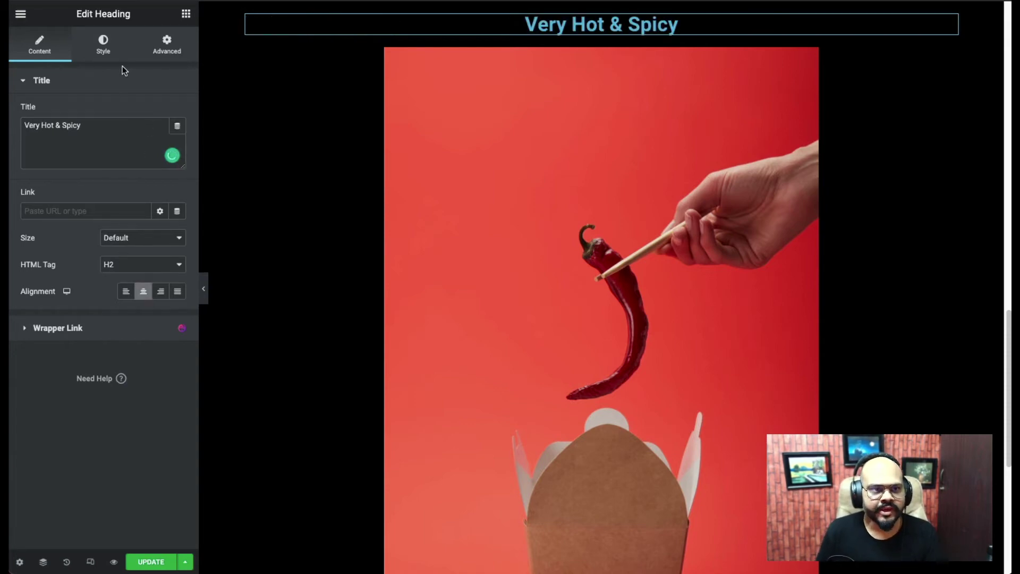
pyautogui.click(104, 45)
pyautogui.click(178, 112)
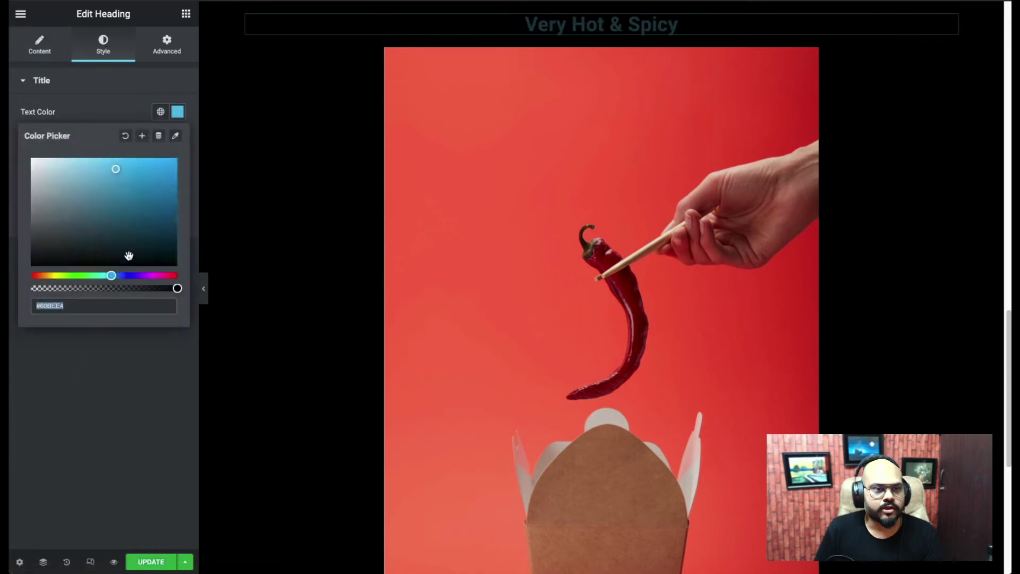
pyautogui.moveTo(125, 263); pyautogui.dragTo(31, 159)
pyautogui.click(123, 109)
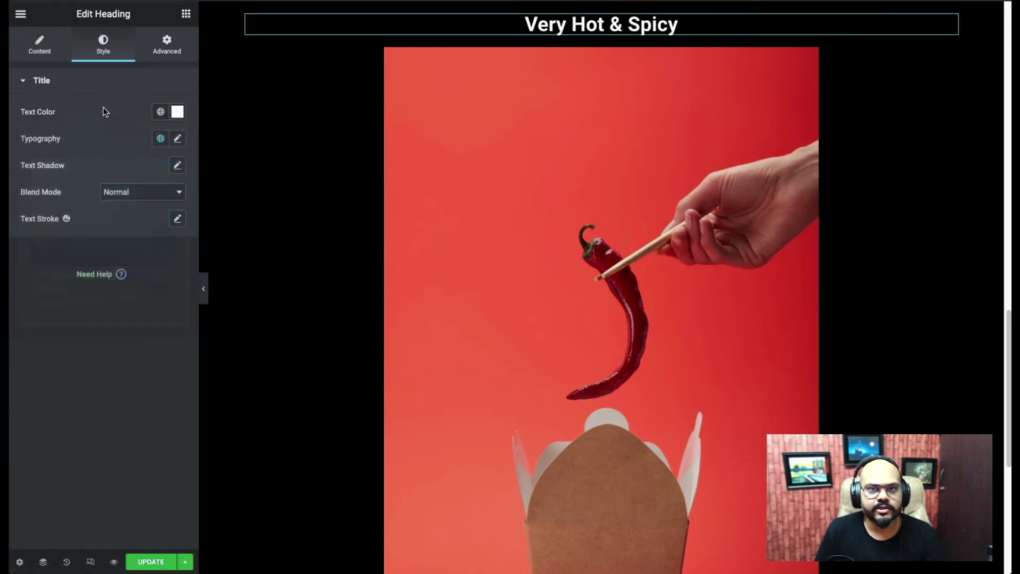
# Step: Set the heading font size to 135 px and duplicate the heading
pyautogui.click(178, 139)
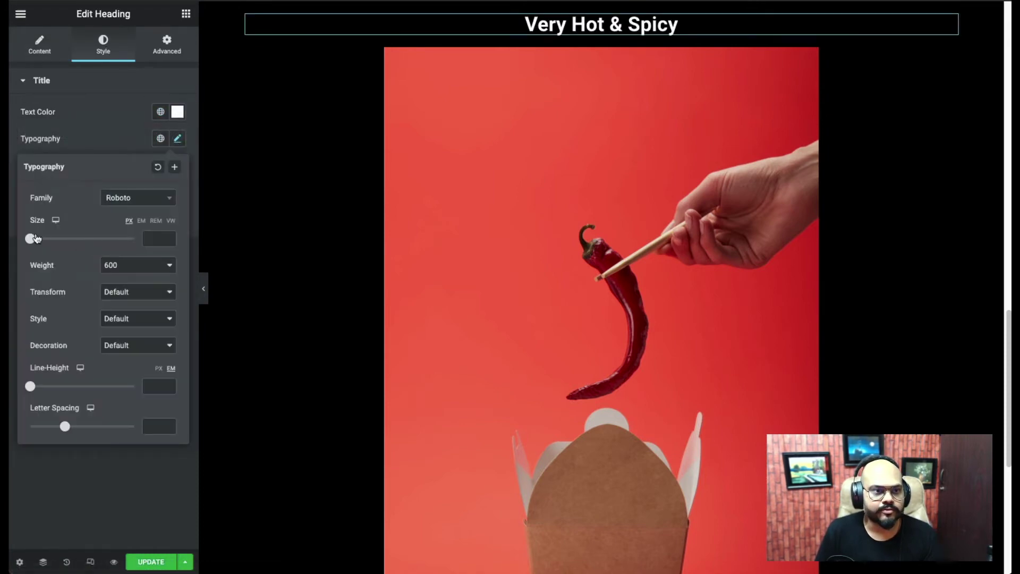
pyautogui.moveTo(36, 238); pyautogui.dragTo(106, 249)
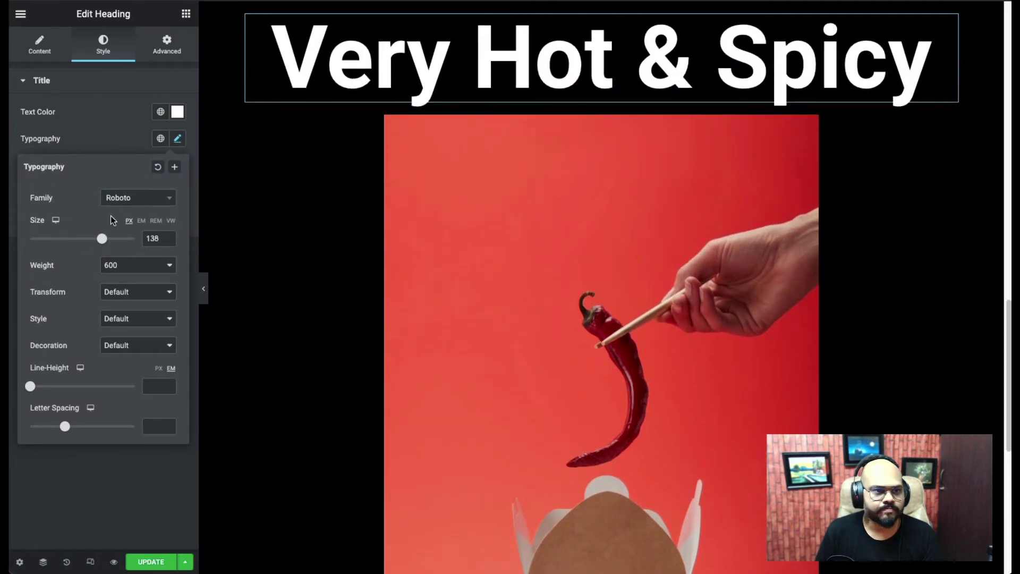
pyautogui.moveTo(109, 244); pyautogui.dragTo(106, 240)
pyautogui.click(168, 241)
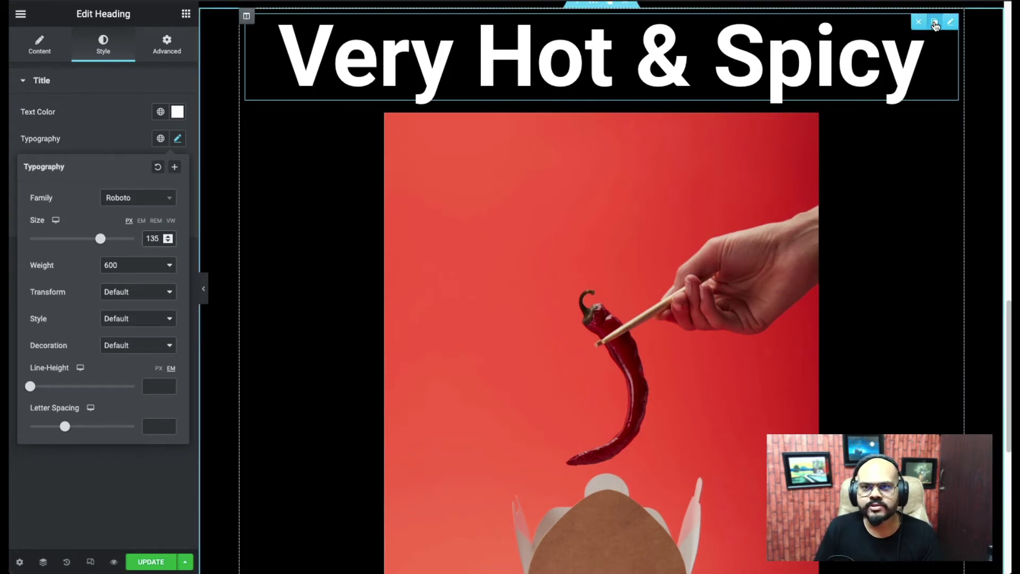
pyautogui.click(935, 23)
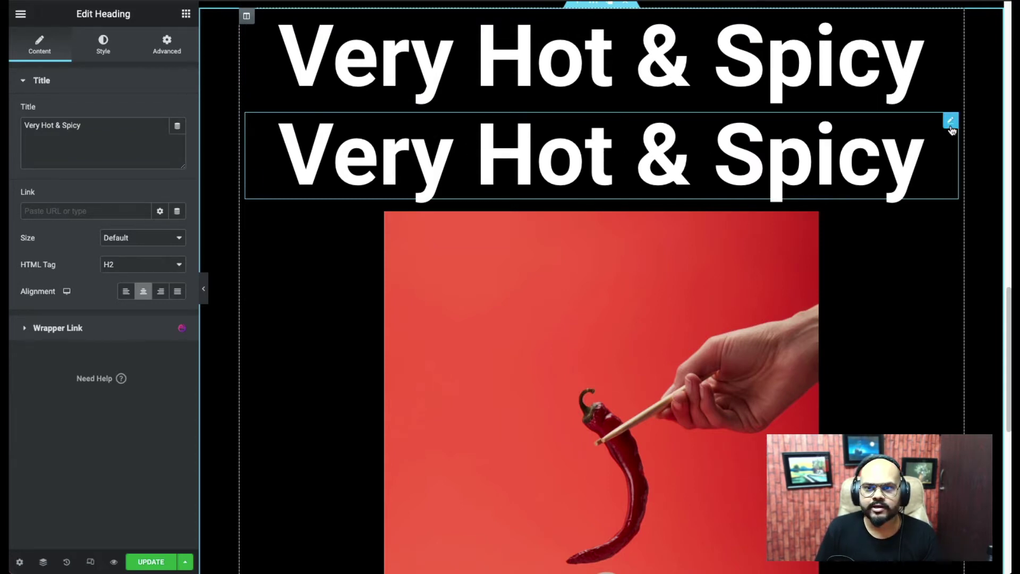
# Step: Copy the CSS ID 'textstroke' from the Text Stroke heading's settings
pyautogui.scroll(20, 696, 129)
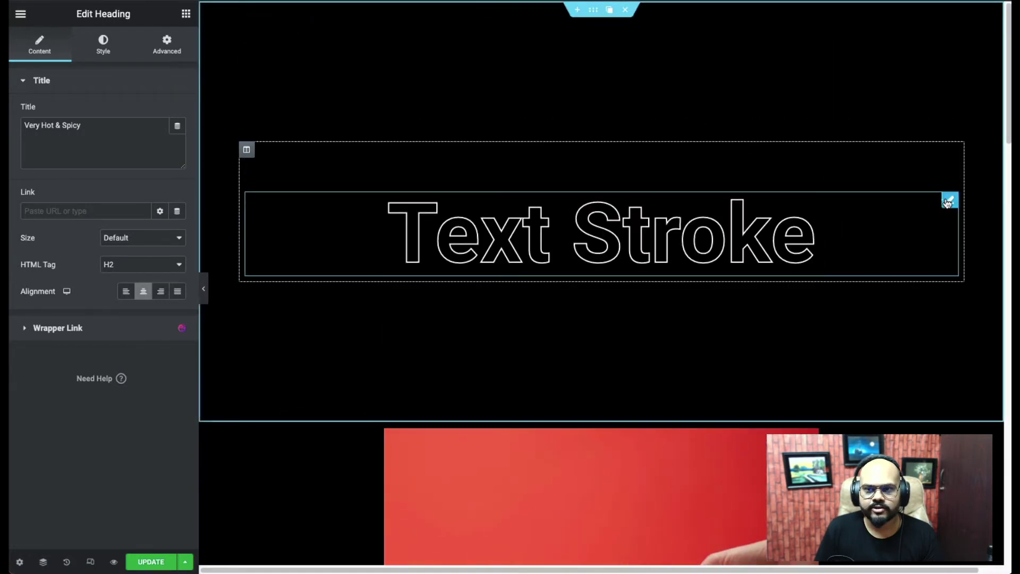
pyautogui.click(948, 201)
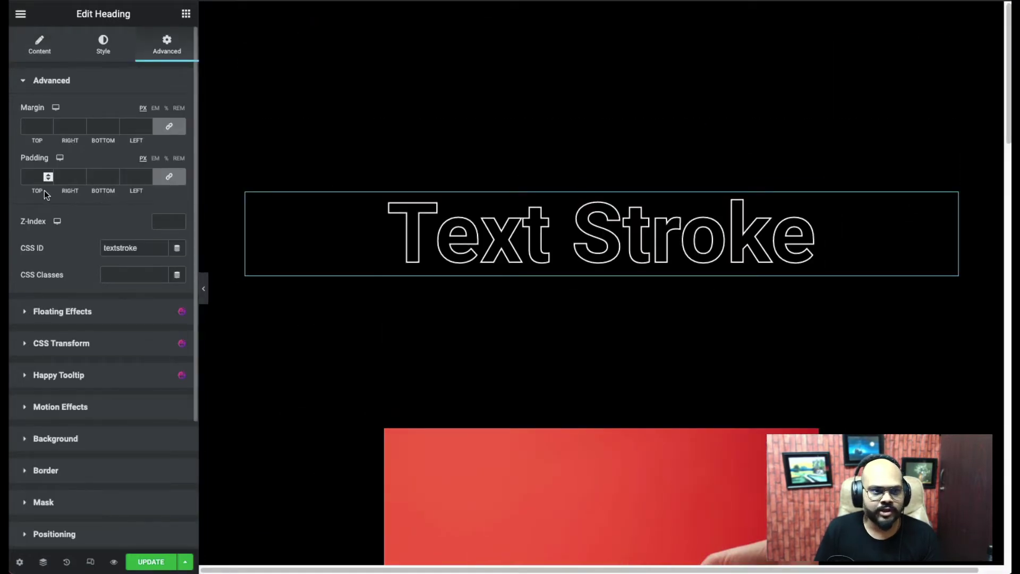
pyautogui.doubleClick(145, 248)
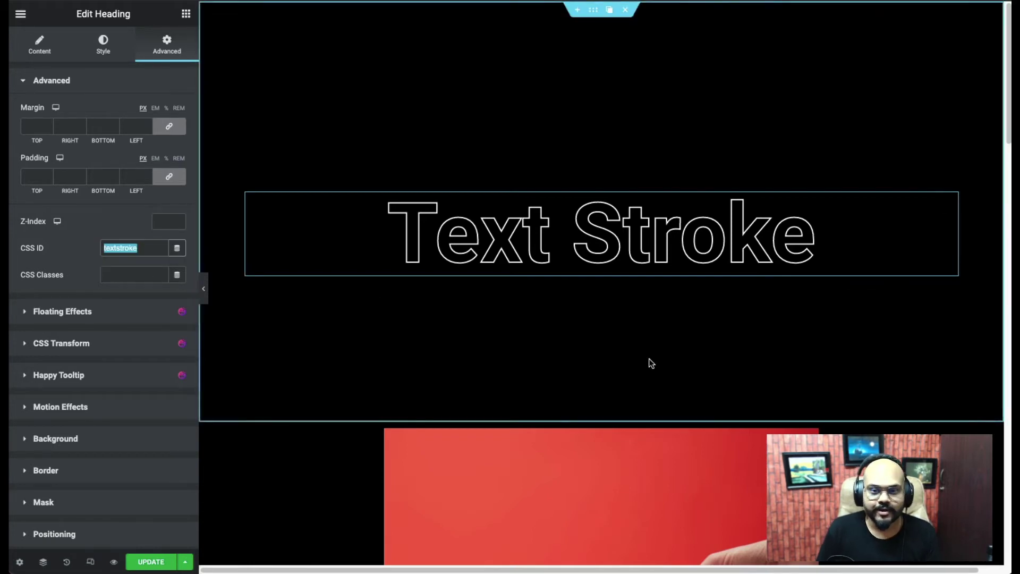
# Step: Enter 'textstroke' as the CSS ID of the lower duplicate heading
pyautogui.scroll(-10, 648, 361)
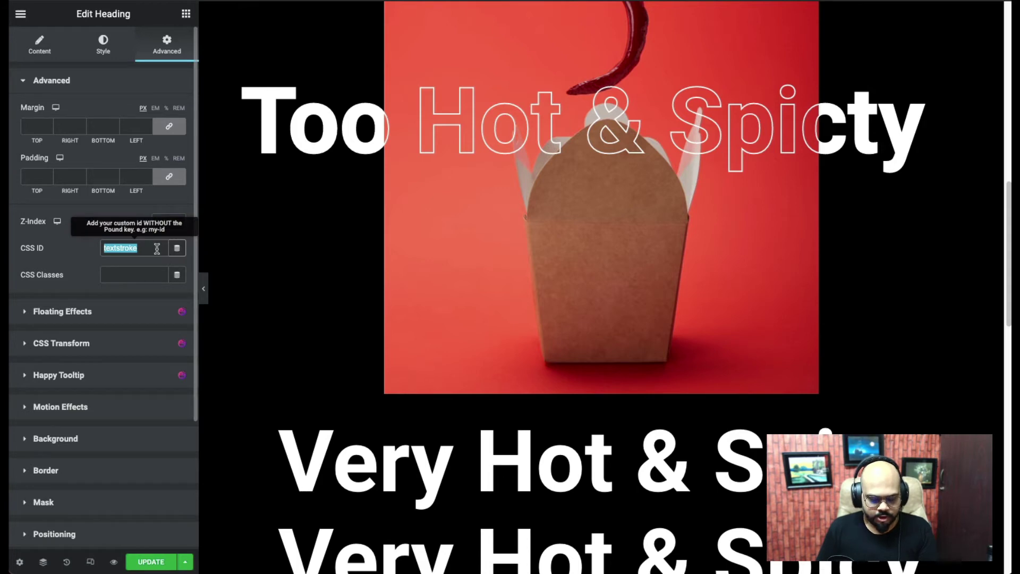
pyautogui.scroll(-5, 559, 344)
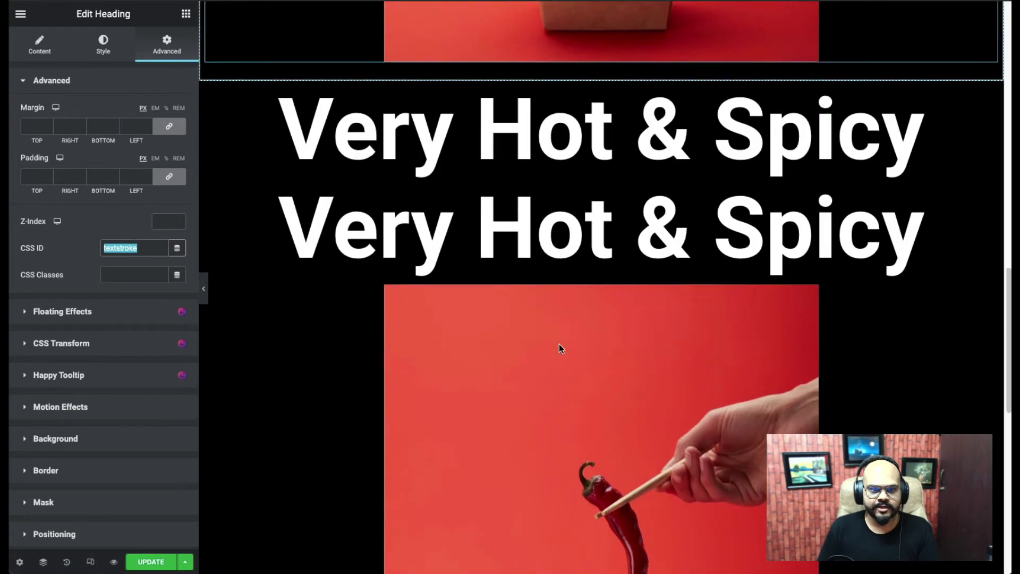
pyautogui.click(927, 203)
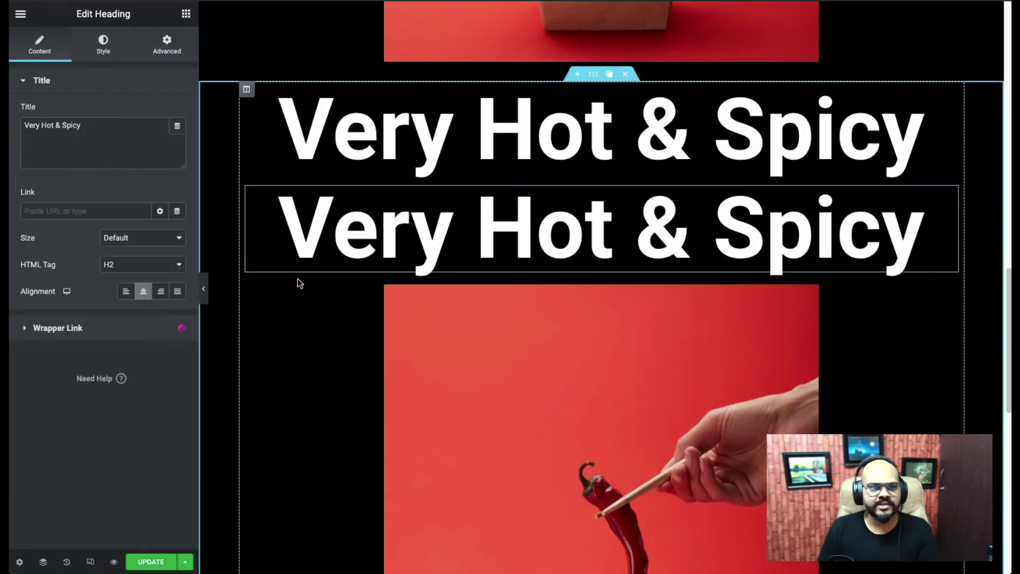
pyautogui.click(167, 45)
pyautogui.write('textstroke')
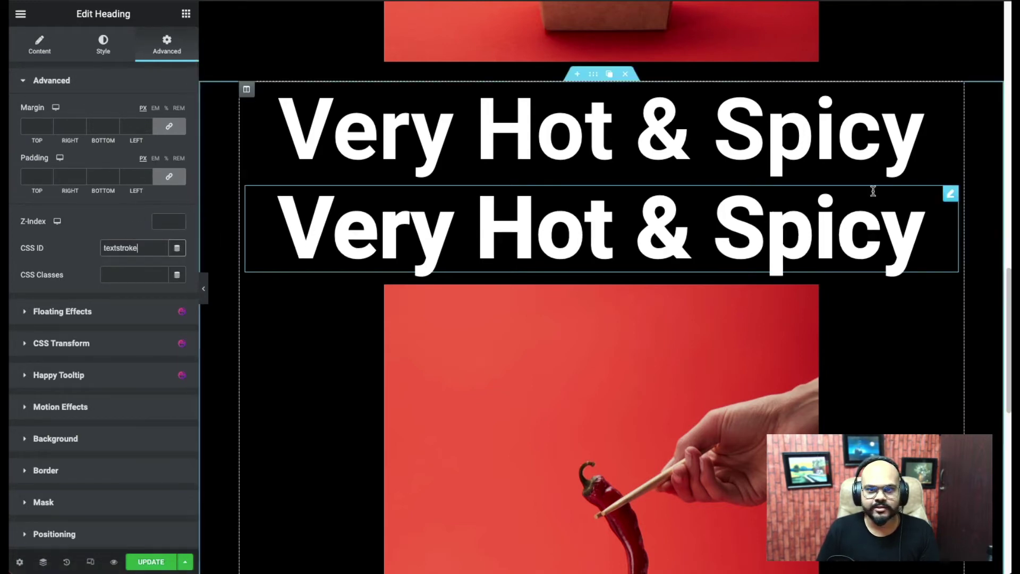
# Step: Lower the second heading's text colour alpha almost to zero for a transparent fill
pyautogui.click(103, 45)
pyautogui.click(177, 115)
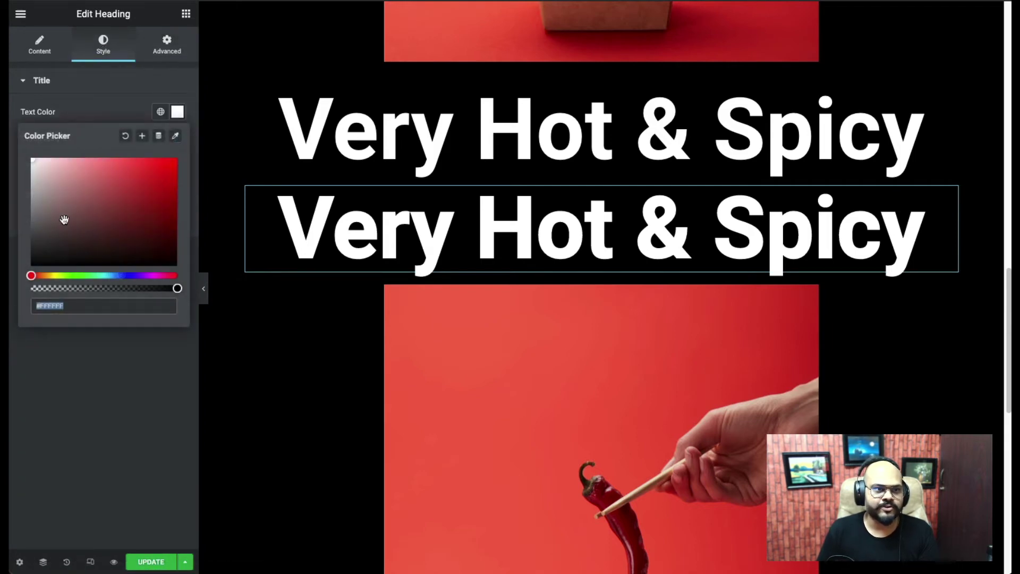
pyautogui.moveTo(178, 288); pyautogui.dragTo(35, 288)
pyautogui.click(138, 374)
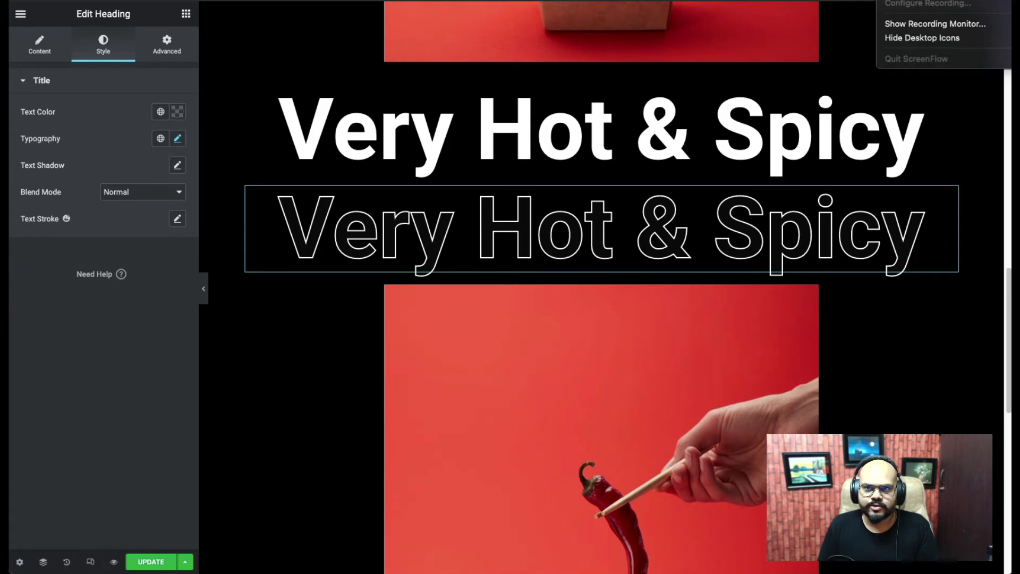
# Step: Set the top solid heading's Advanced Positioning mode to Absolute
pyautogui.press('Escape')
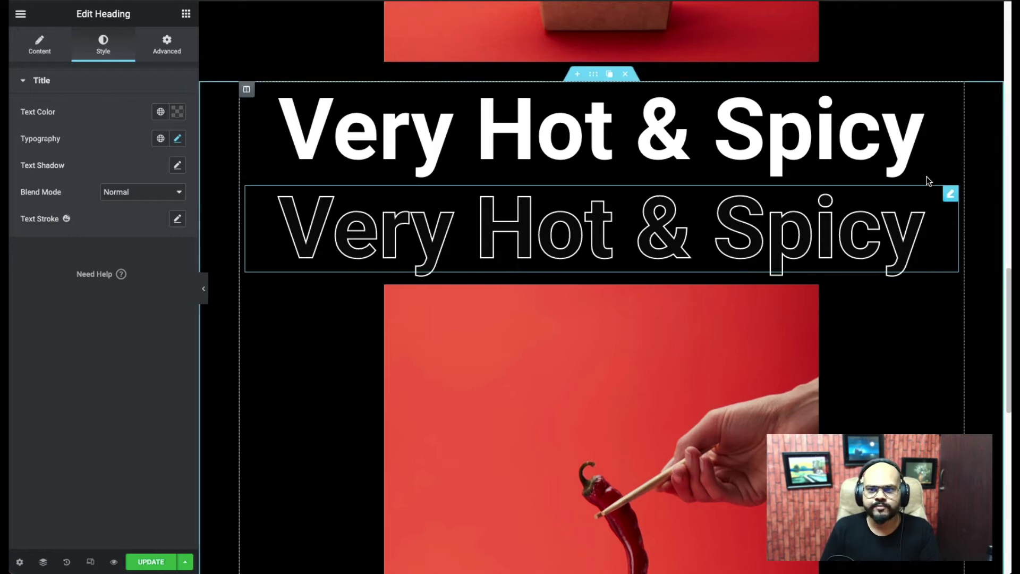
pyautogui.scroll(-3, 835, 195)
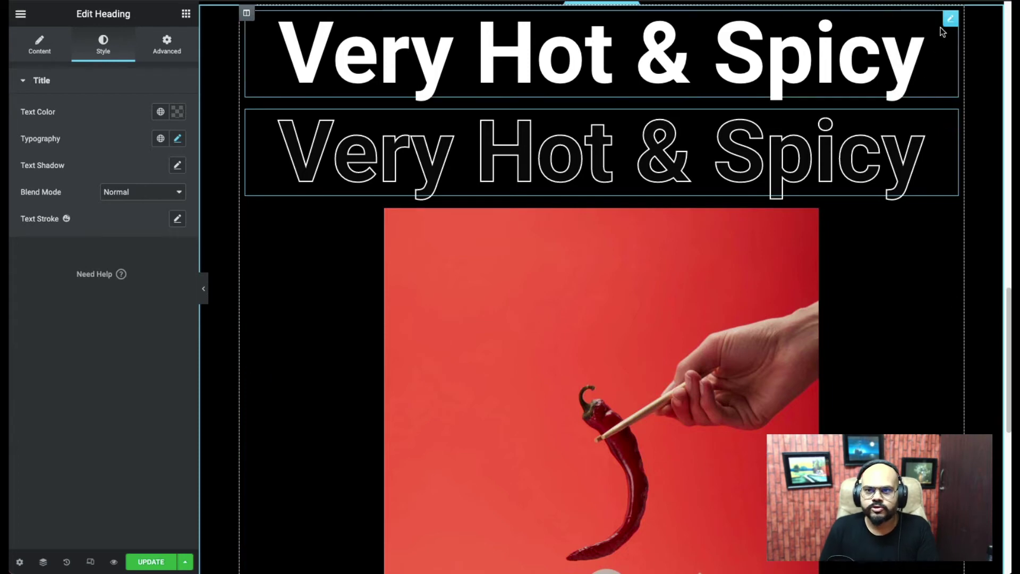
pyautogui.click(949, 25)
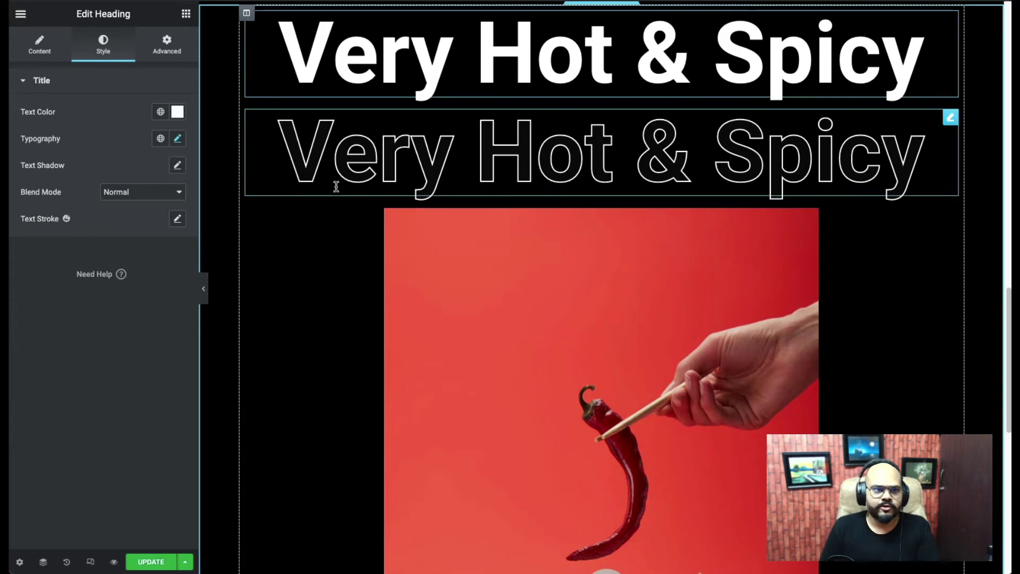
pyautogui.click(173, 51)
pyautogui.scroll(-3, 123, 363)
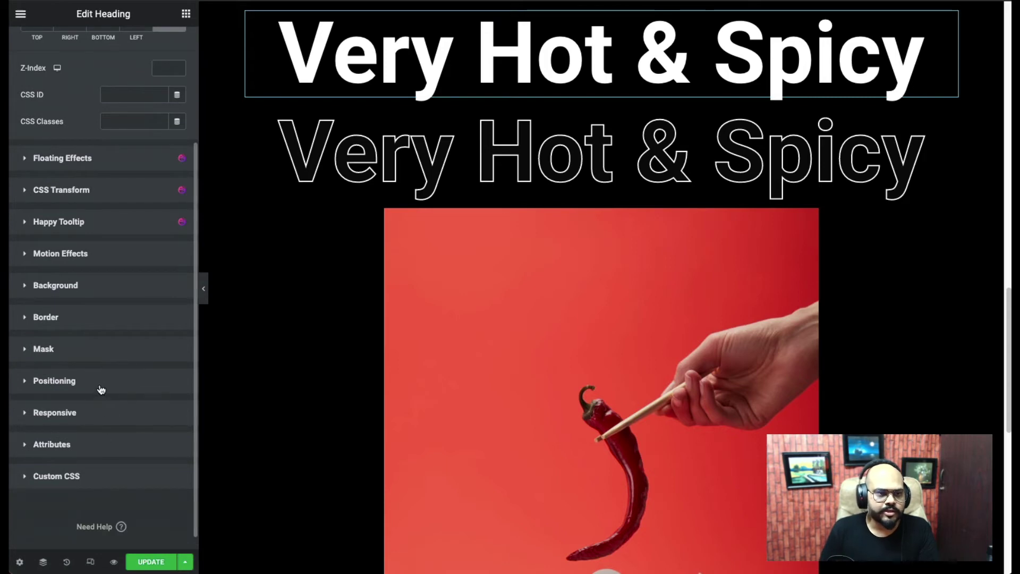
pyautogui.click(101, 390)
pyautogui.click(138, 379)
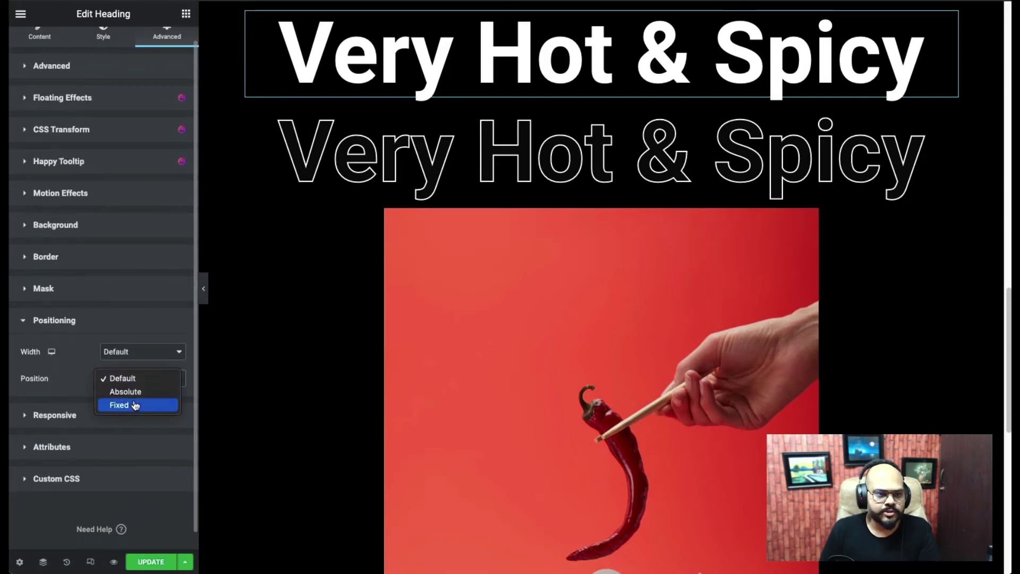
pyautogui.click(133, 391)
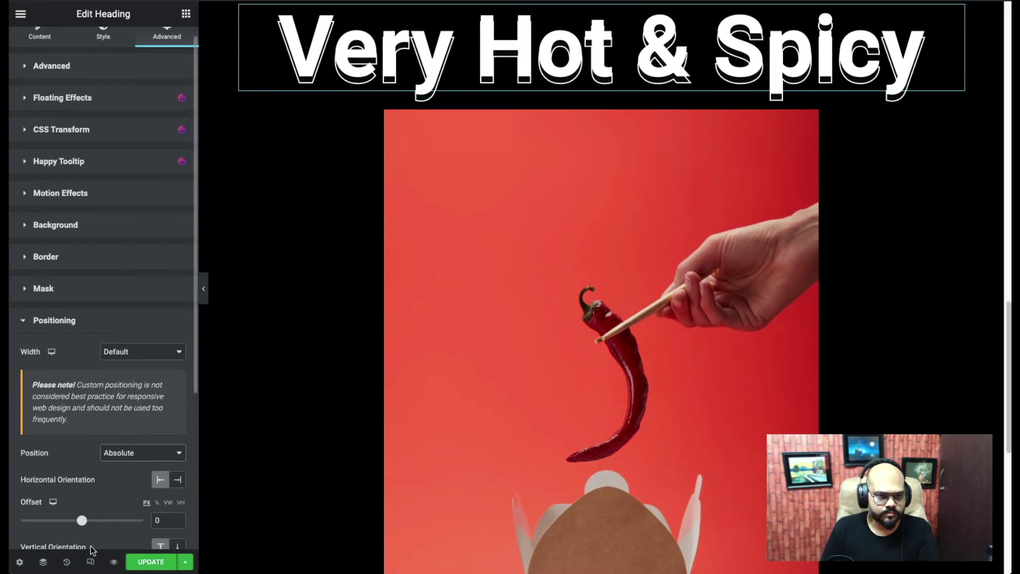
# Step: Select the textstroke heading in the Navigator and set its Position to Absolute
pyautogui.click(49, 565)
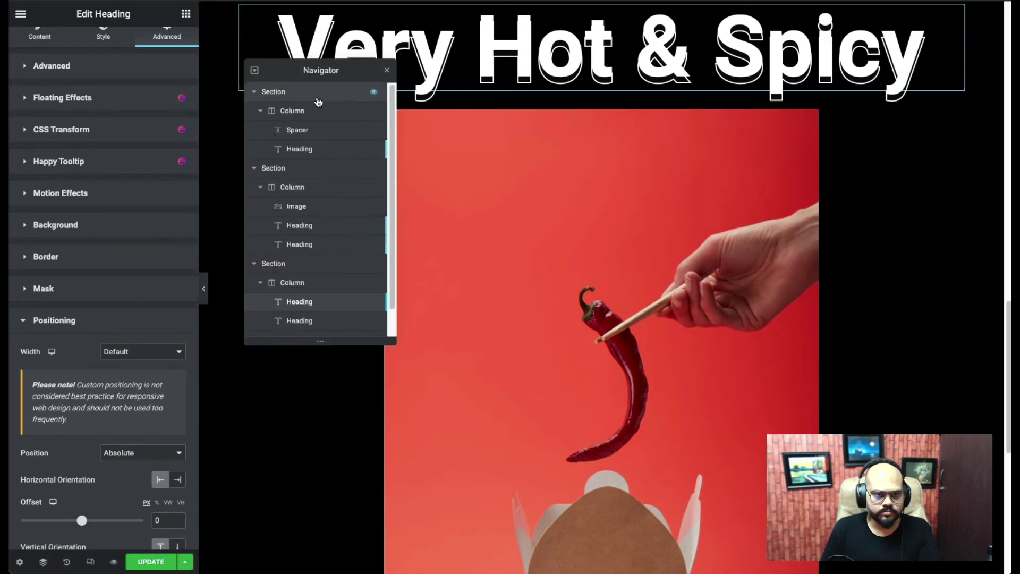
pyautogui.scroll(-1, 307, 313)
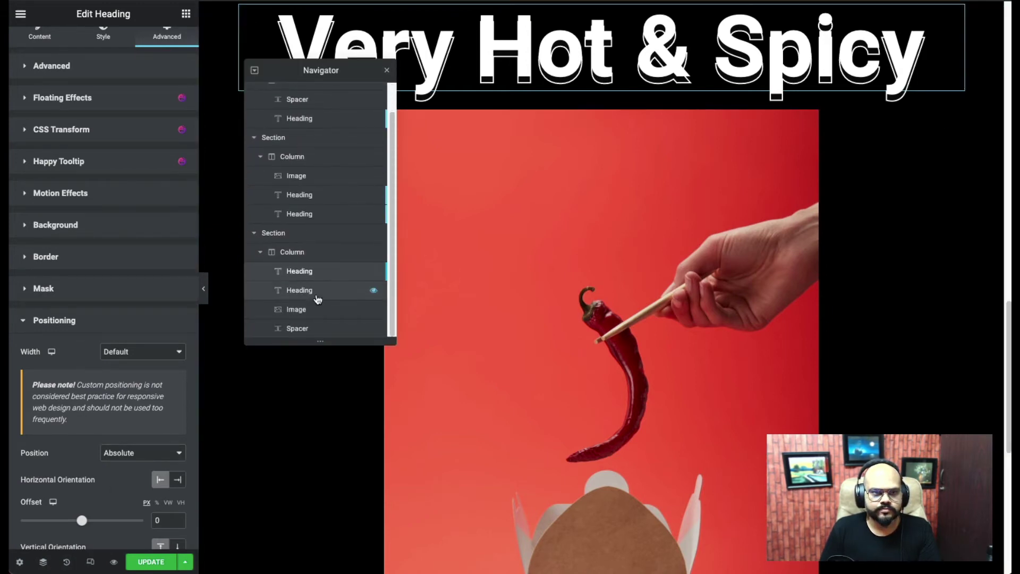
pyautogui.click(312, 292)
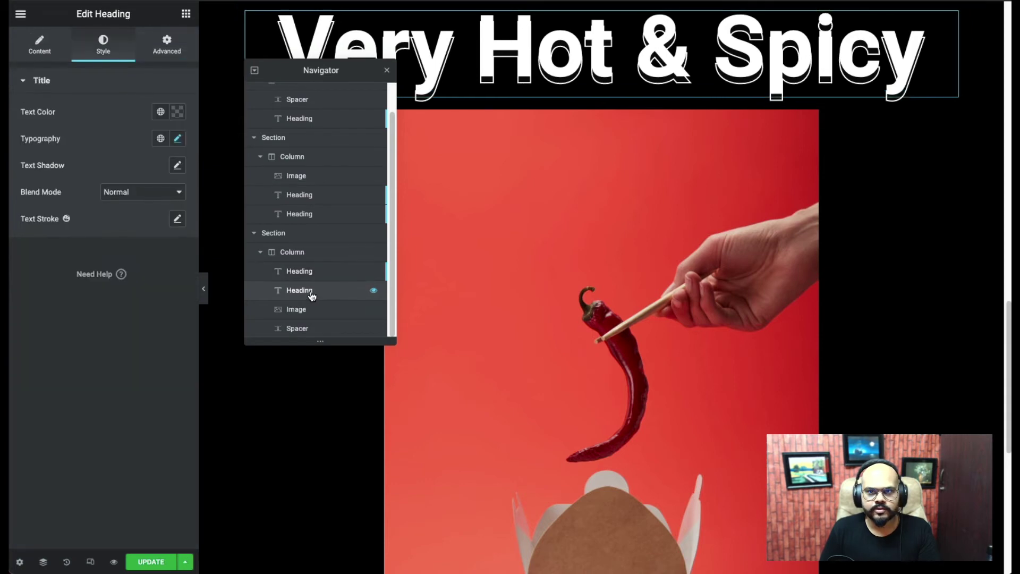
pyautogui.click(171, 47)
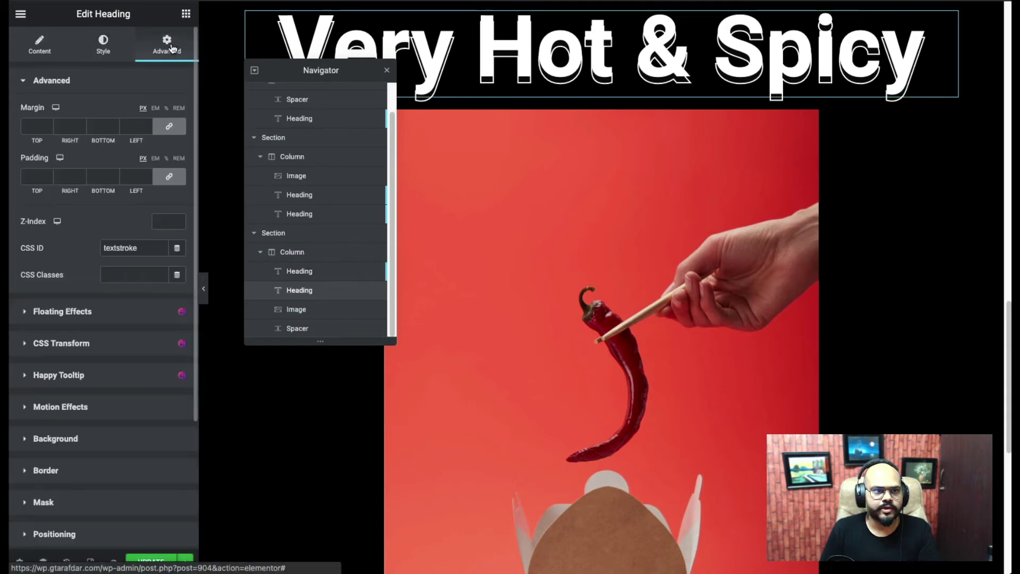
pyautogui.scroll(-3, 127, 313)
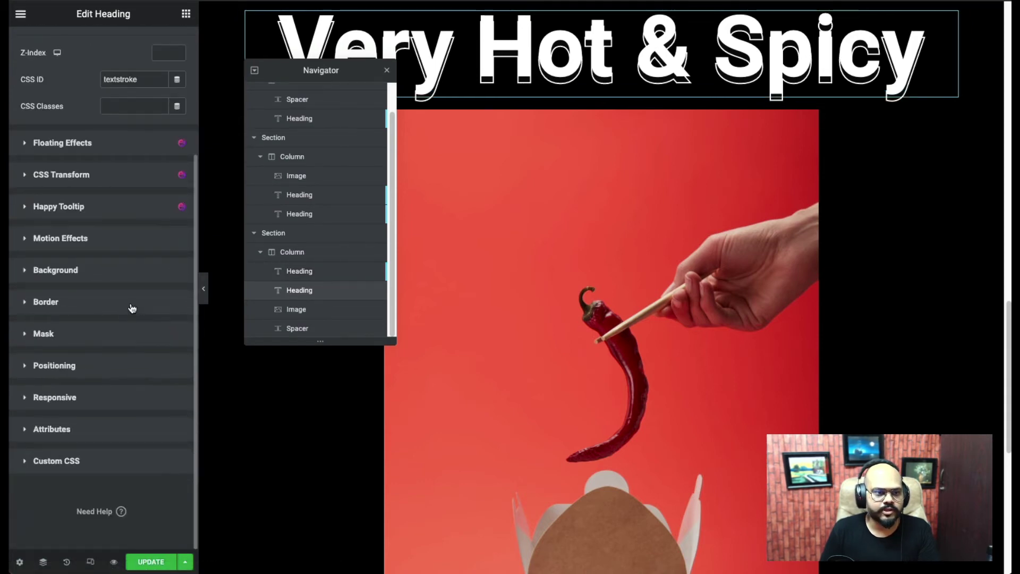
pyautogui.click(102, 397)
pyautogui.click(94, 340)
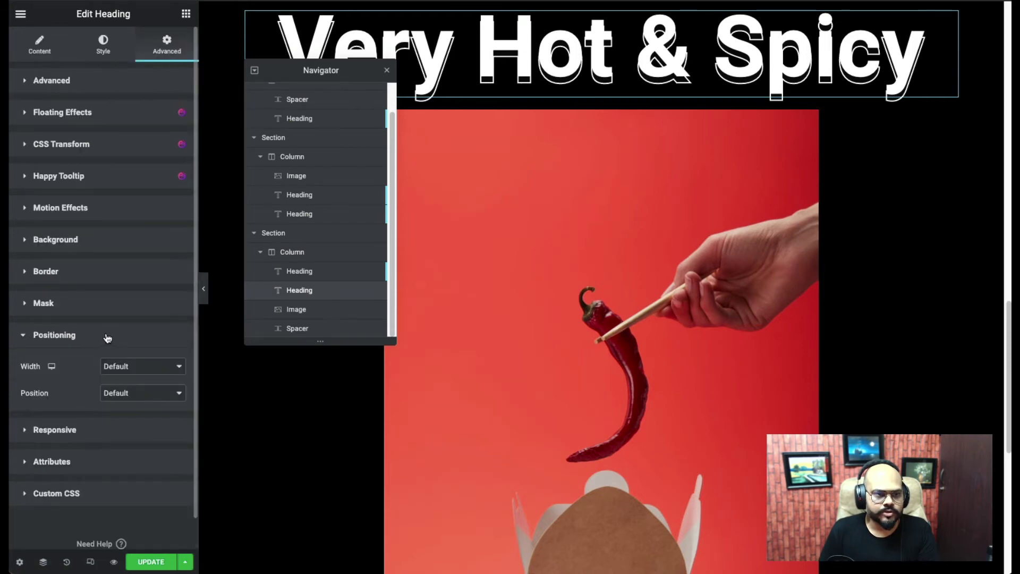
pyautogui.click(144, 393)
pyautogui.click(144, 405)
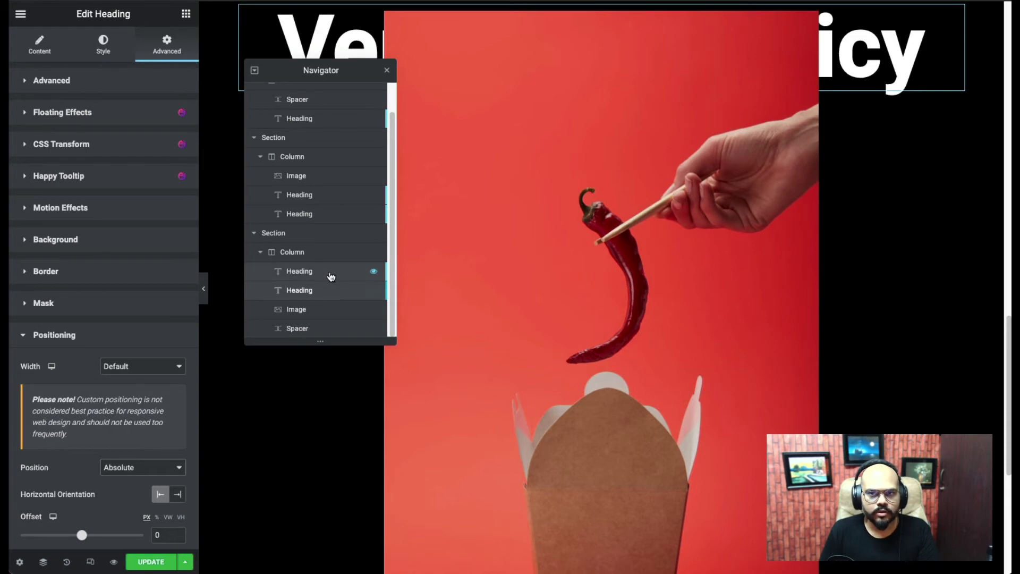
# Step: Reposition the stacked headings on the canvas near the top of the chili photo
pyautogui.moveTo(949, 19)
pyautogui.moveTo(951, 25); pyautogui.dragTo(868, 96)
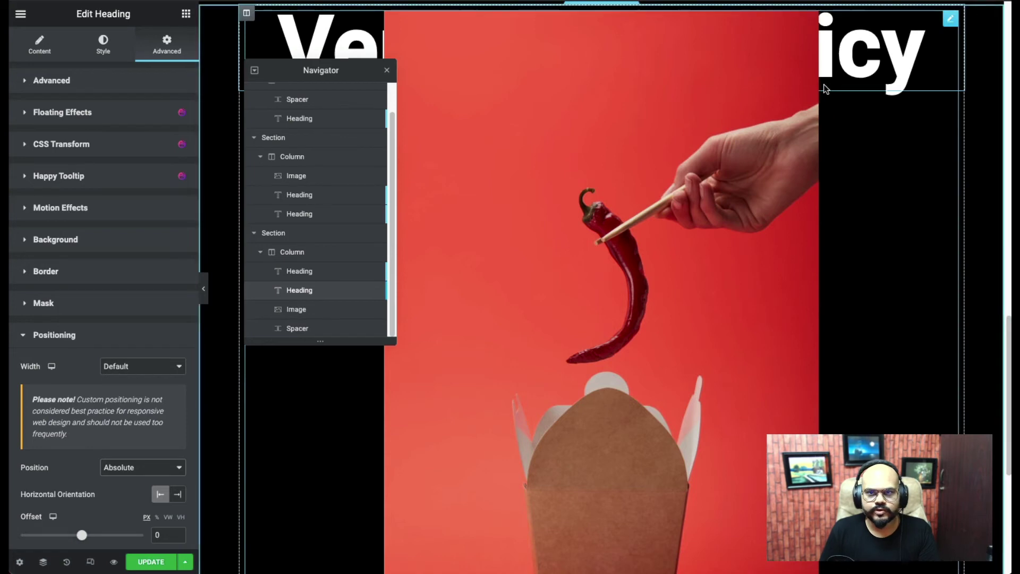
pyautogui.moveTo(852, 85); pyautogui.dragTo(864, 59)
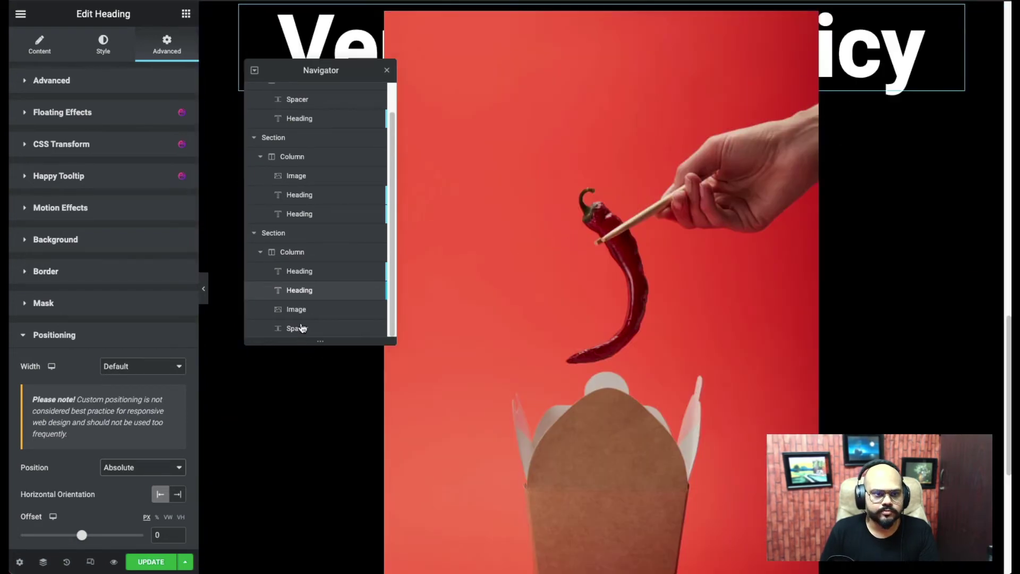
pyautogui.click(313, 272)
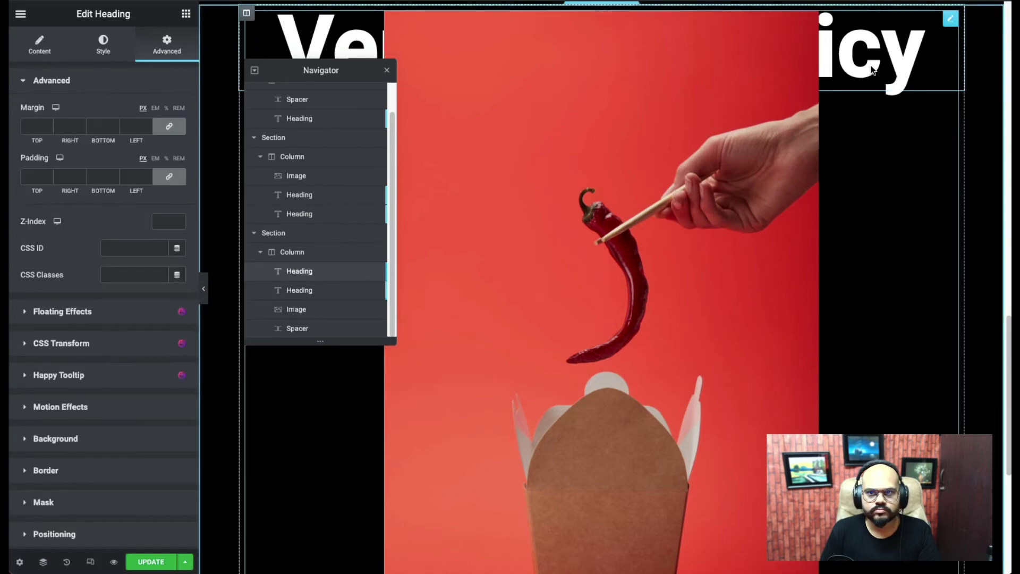
pyautogui.moveTo(875, 64); pyautogui.dragTo(868, 90)
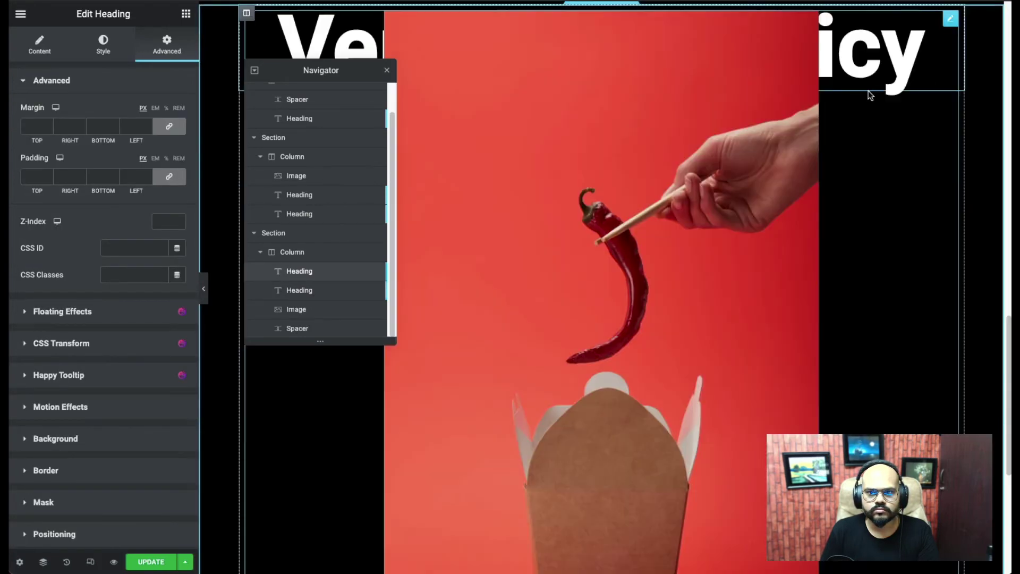
# Step: Set the chili image's Z-Index to 0 and move the solid heading down over the photo
pyautogui.click(922, 58)
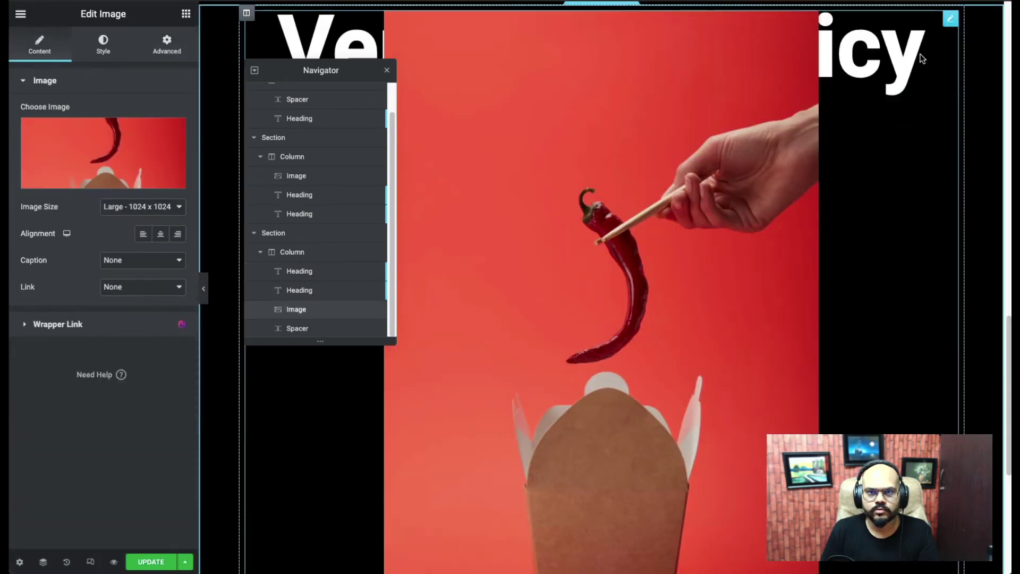
pyautogui.click(171, 52)
pyautogui.click(163, 223)
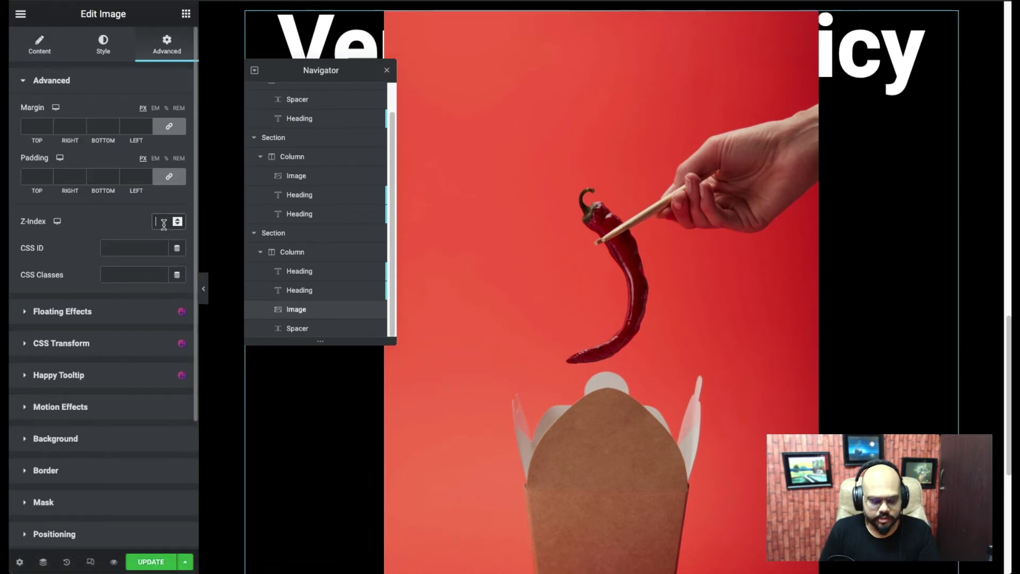
pyautogui.write('0')
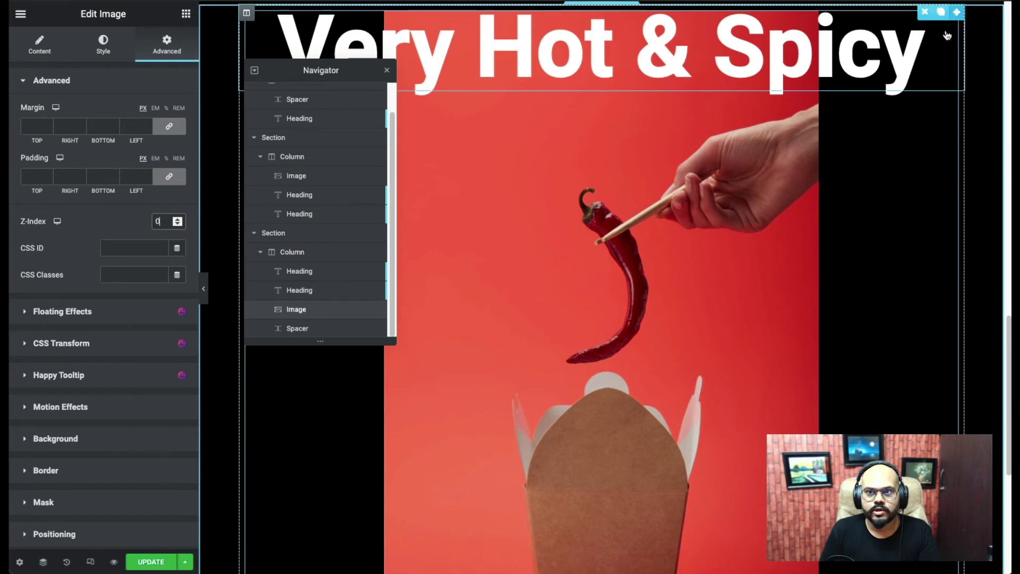
pyautogui.moveTo(956, 23); pyautogui.dragTo(952, 333)
pyautogui.moveTo(954, 22); pyautogui.dragTo(953, 329)
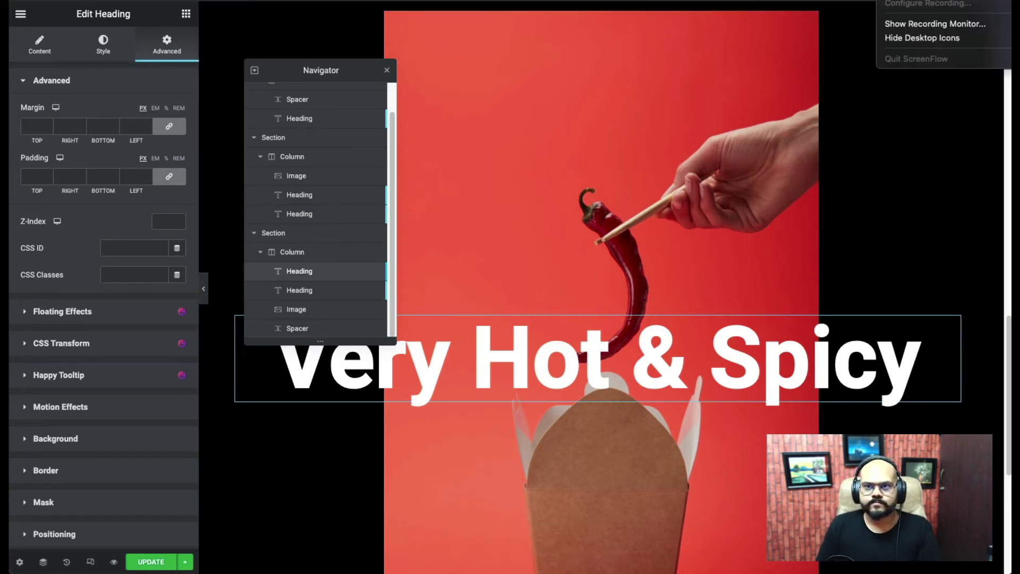
# Step: Check the solid heading's CSS ID and the image's Z-Index, then select the outline heading
pyautogui.click(719, 107)
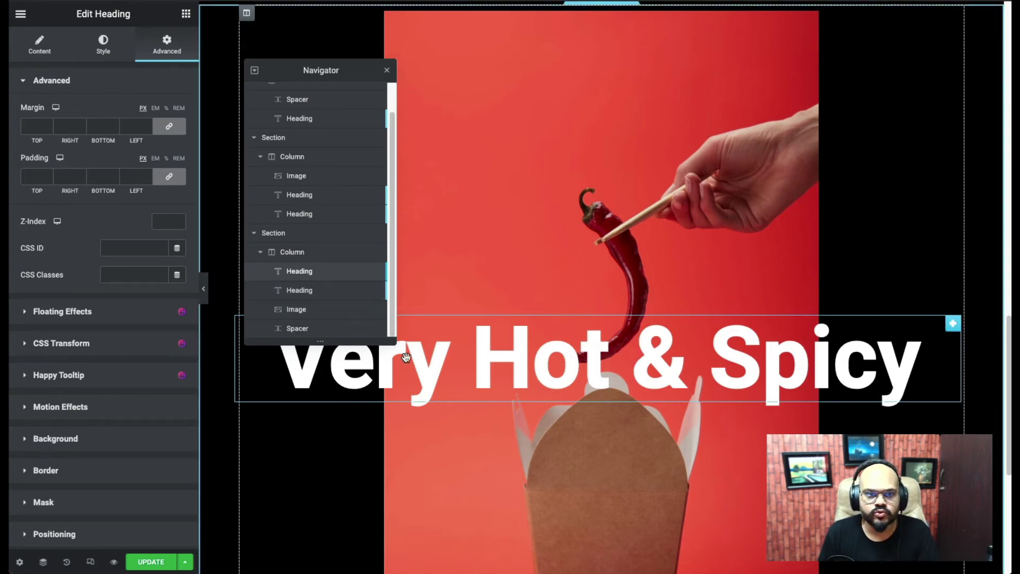
pyautogui.click(127, 245)
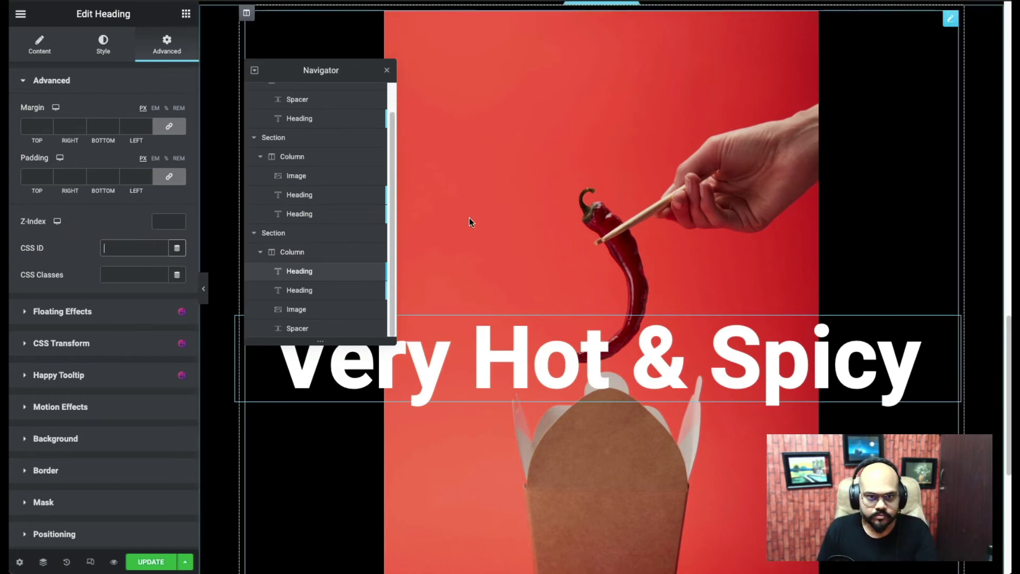
pyautogui.click(303, 310)
pyautogui.click(160, 221)
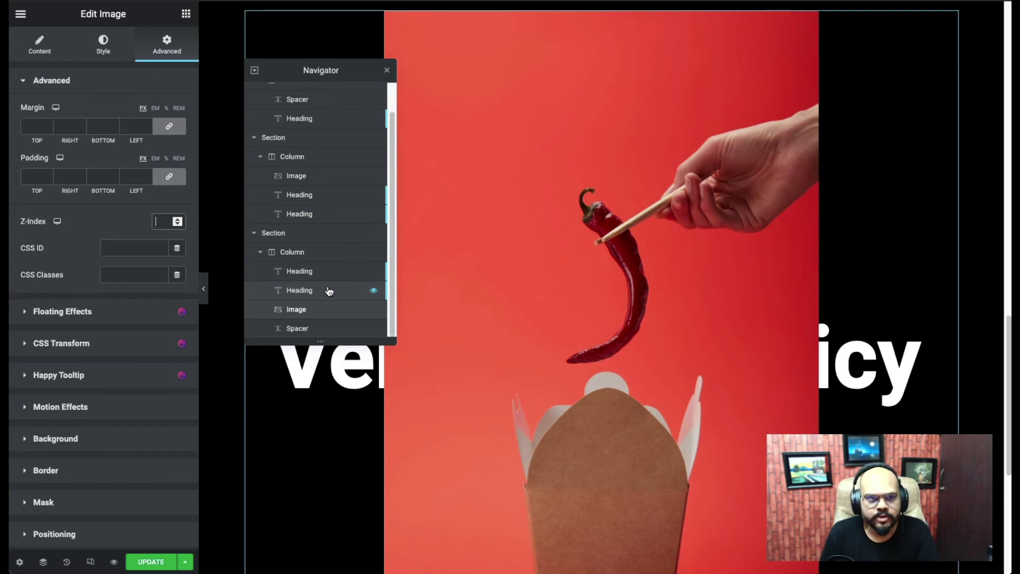
pyautogui.click(329, 291)
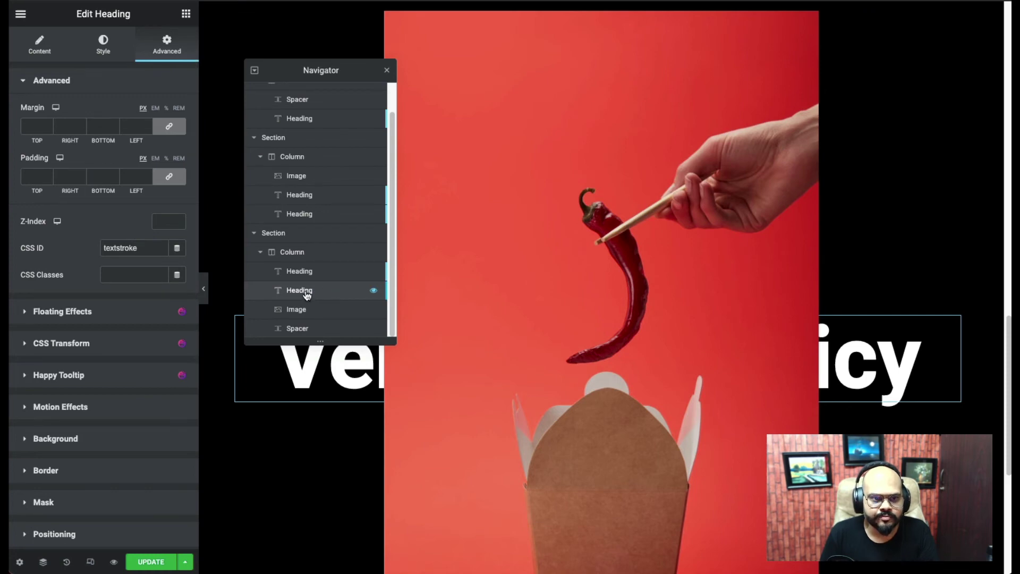
# Step: Rename the outline heading to 'stroke' and set its Z-Index to 5
pyautogui.doubleClick(306, 293)
pyautogui.write('stroke')
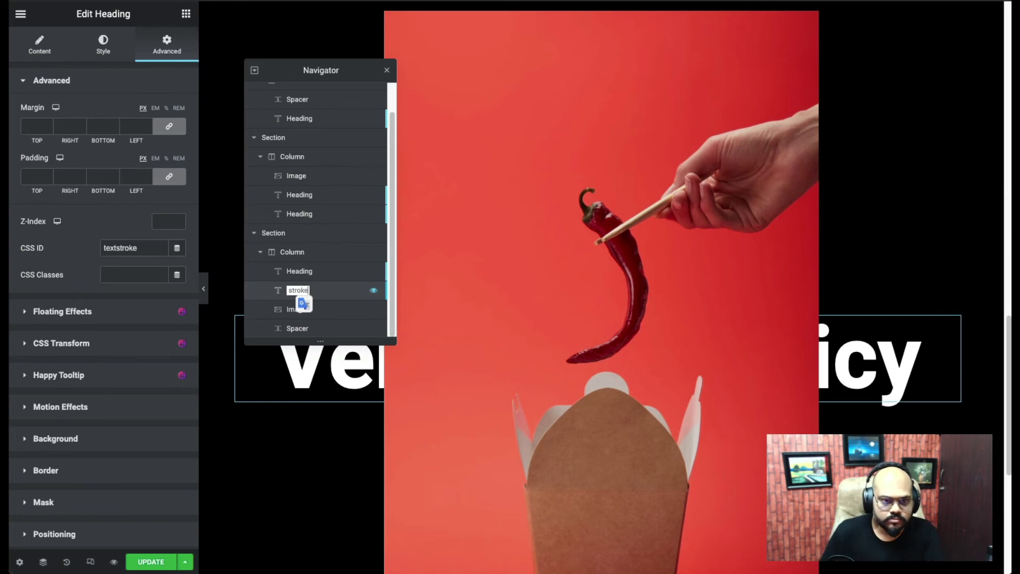
pyautogui.press('Return')
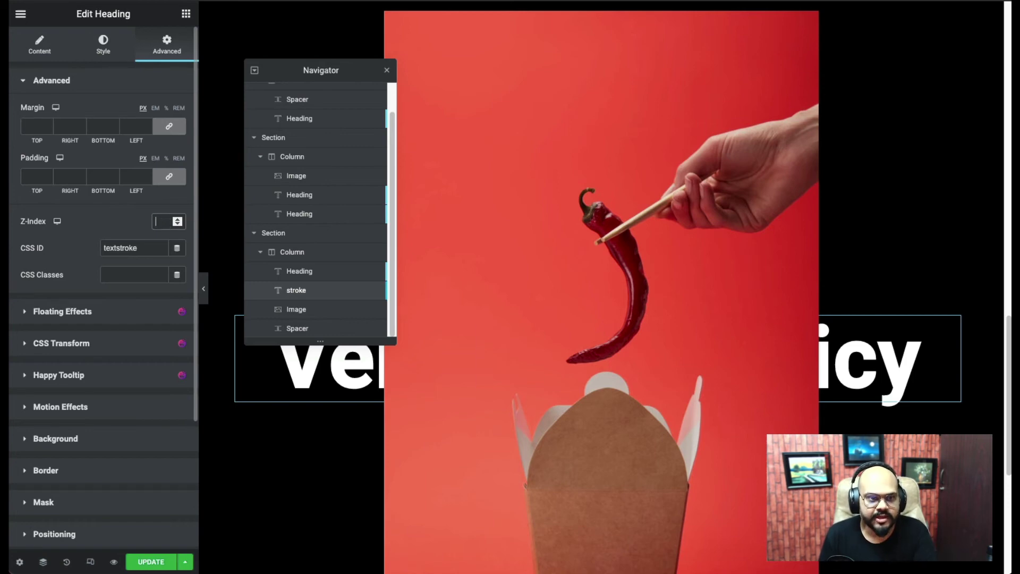
pyautogui.click(167, 222)
pyautogui.write('5')
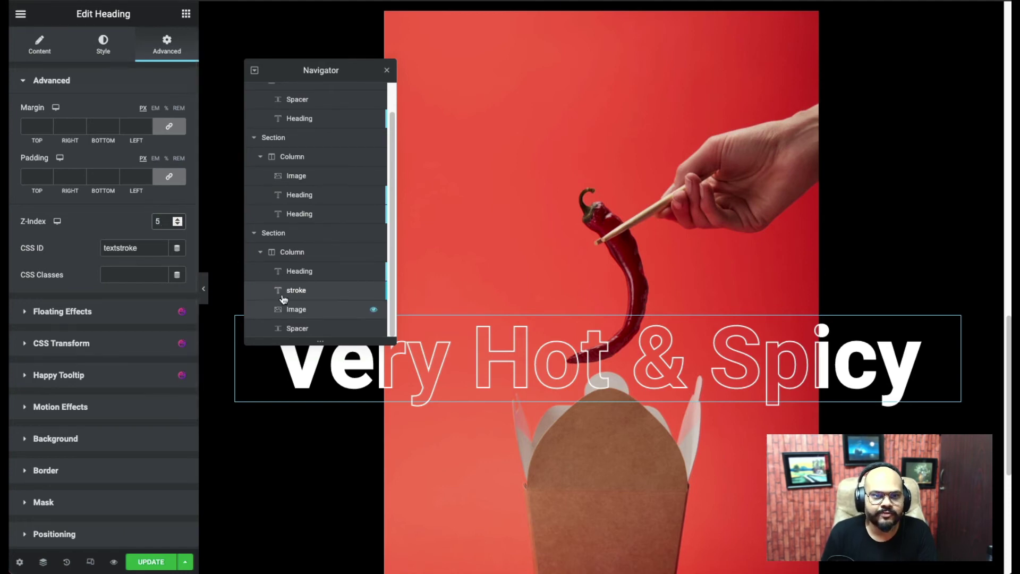
# Step: Try a Z-Index of 3 on the solid white heading, then clear it
pyautogui.click(325, 272)
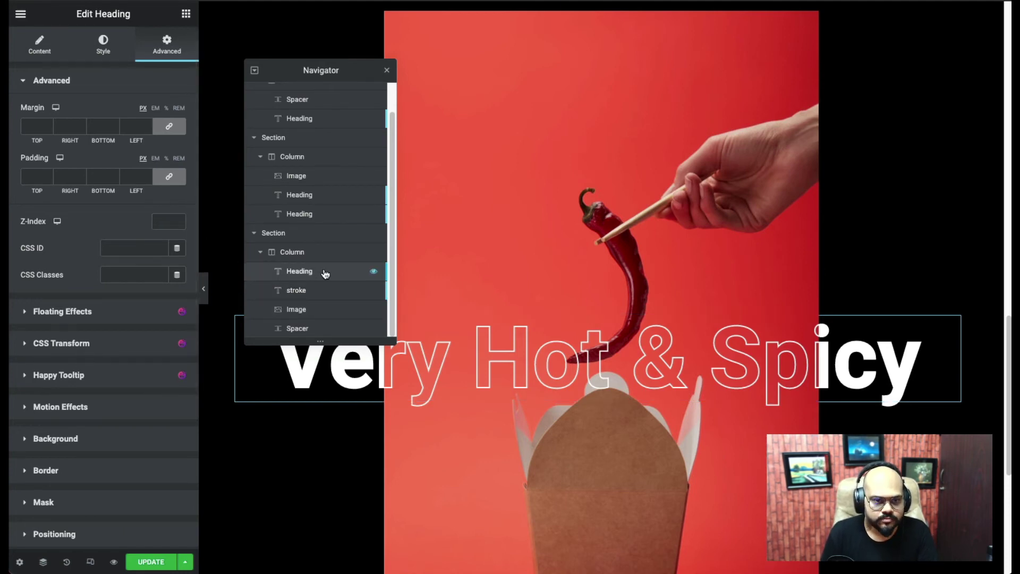
pyautogui.click(165, 222)
pyautogui.write('3')
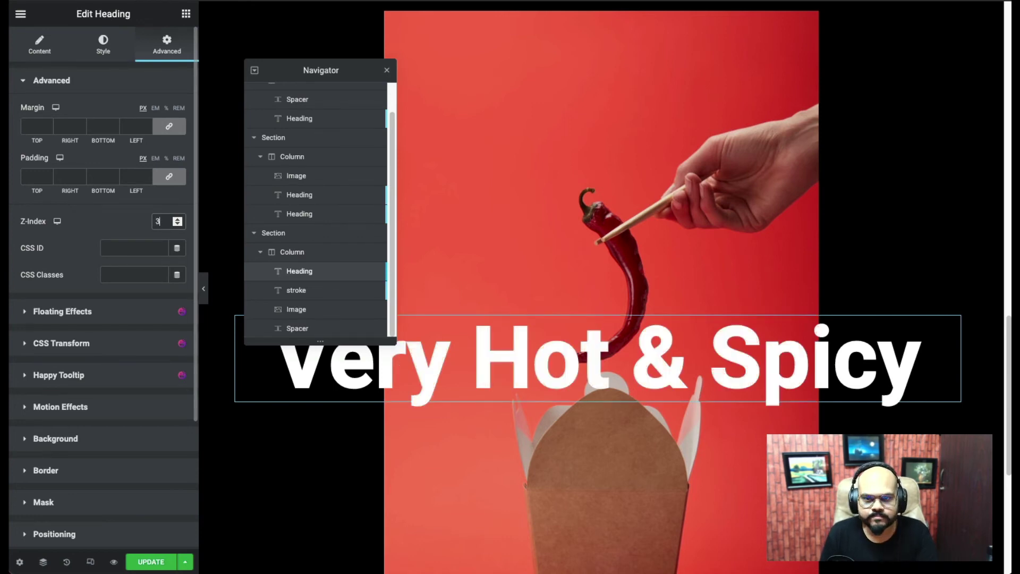
pyautogui.press('BackSpace')
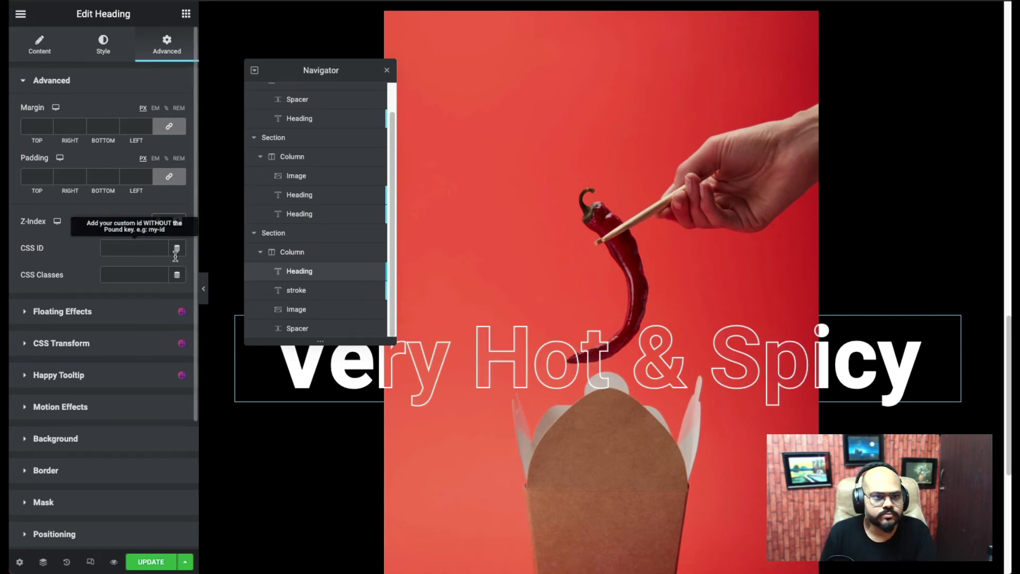
# Step: Set the chili image's Z-Index to 2 and scroll the canvas to check the layering
pyautogui.click(301, 309)
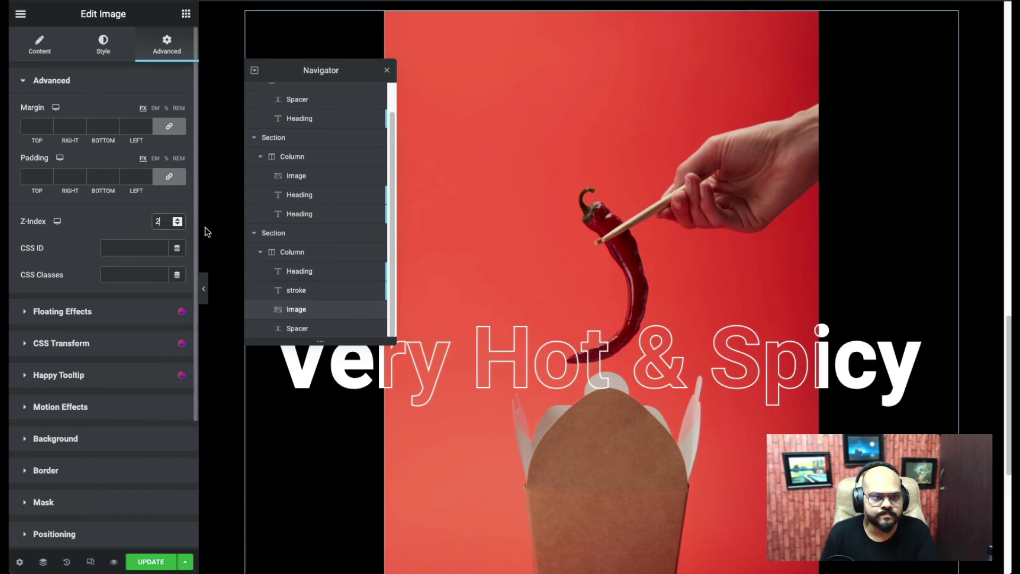
pyautogui.click(101, 218)
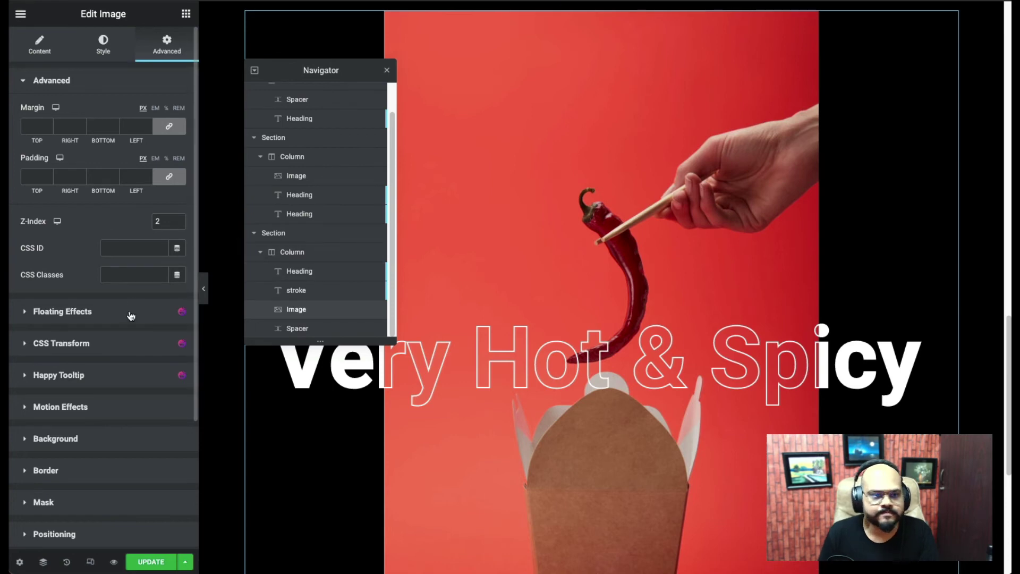
pyautogui.scroll(-3, 692, 346)
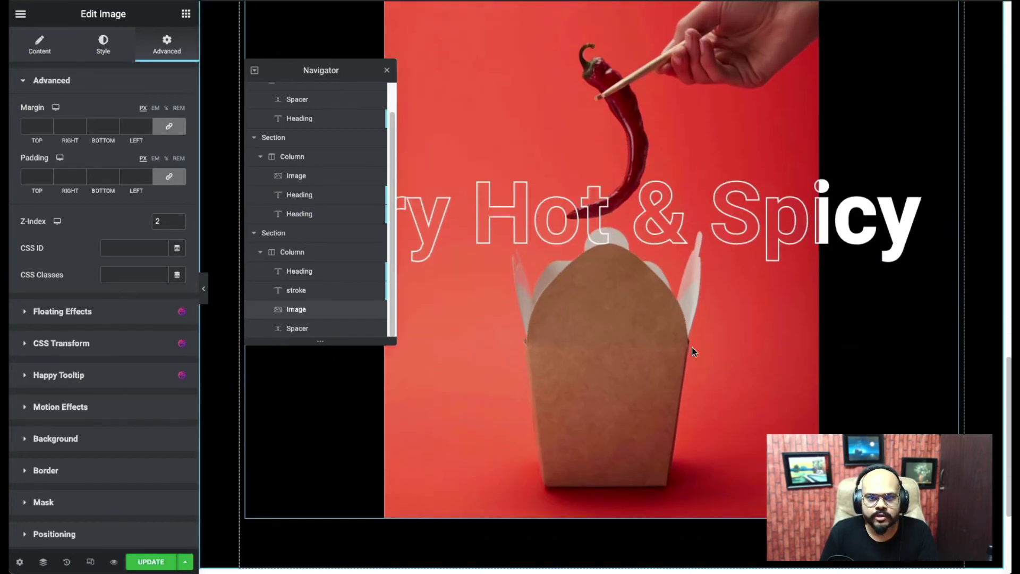
pyautogui.scroll(-10, 692, 346)
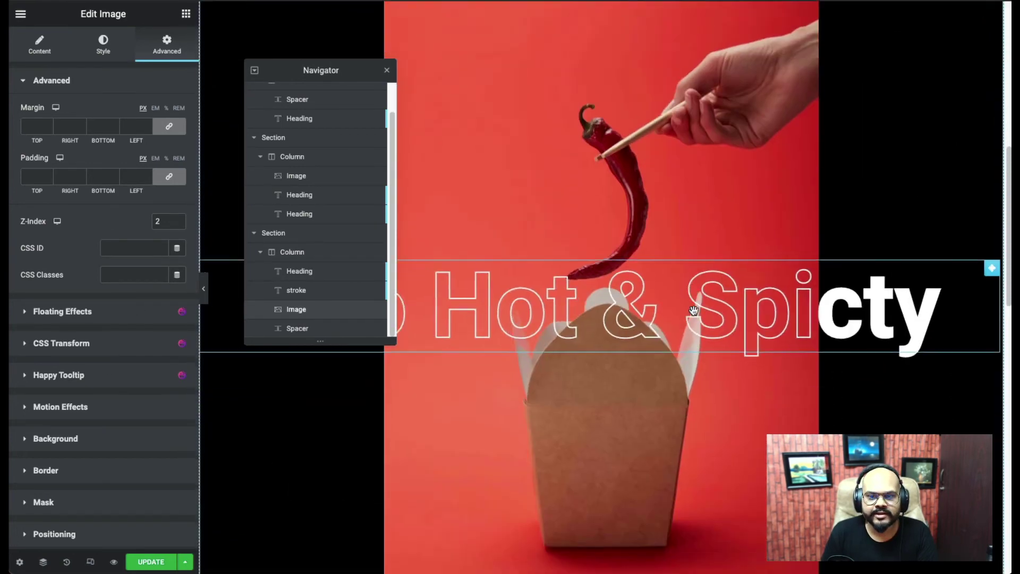
pyautogui.scroll(-10, 693, 310)
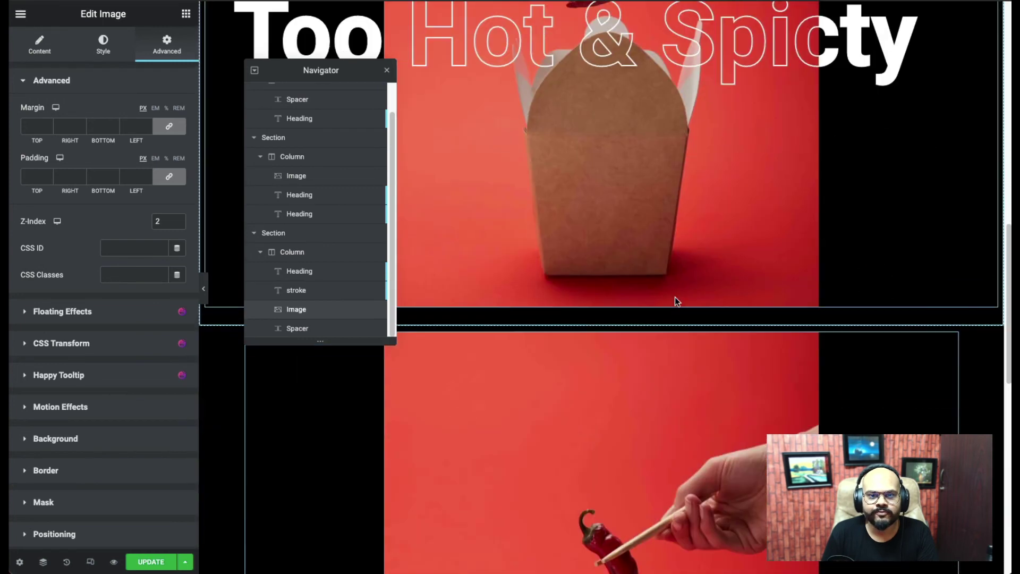
pyautogui.scroll(-7, 675, 297)
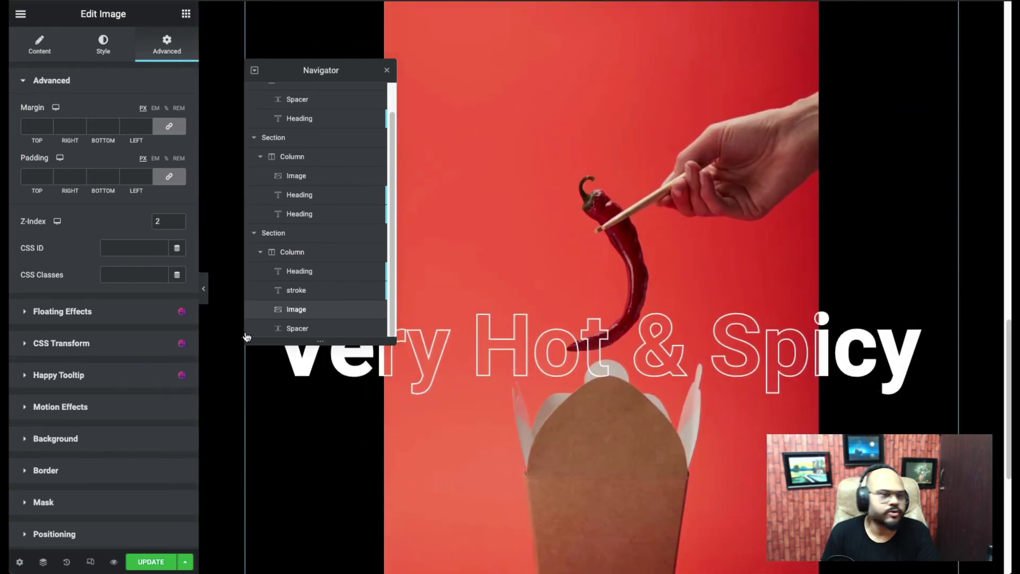
# Step: Turn on Scrolling Effects for the solid heading with a leftward Horizontal Scroll at speed 0.5
pyautogui.click(99, 408)
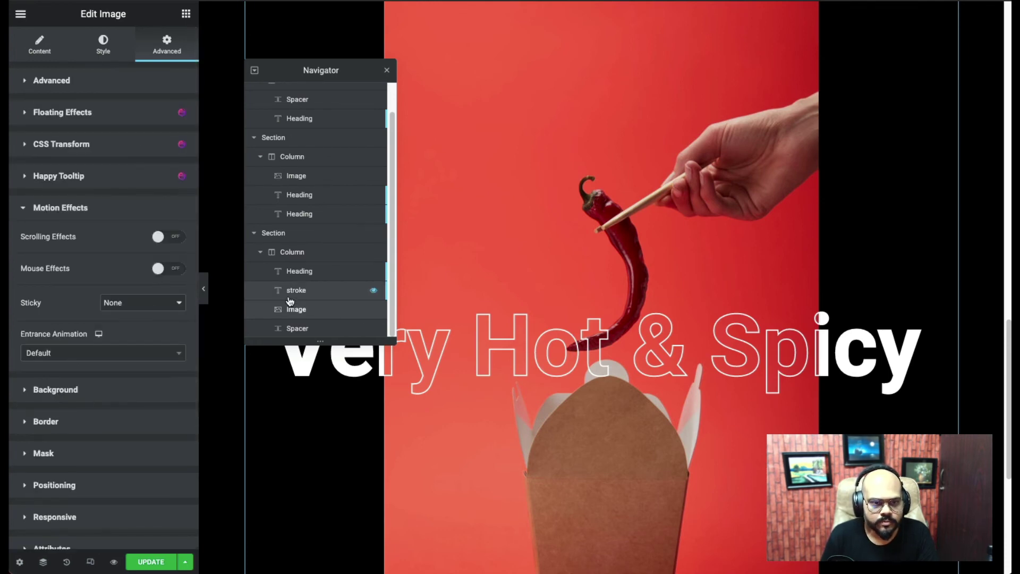
pyautogui.click(307, 274)
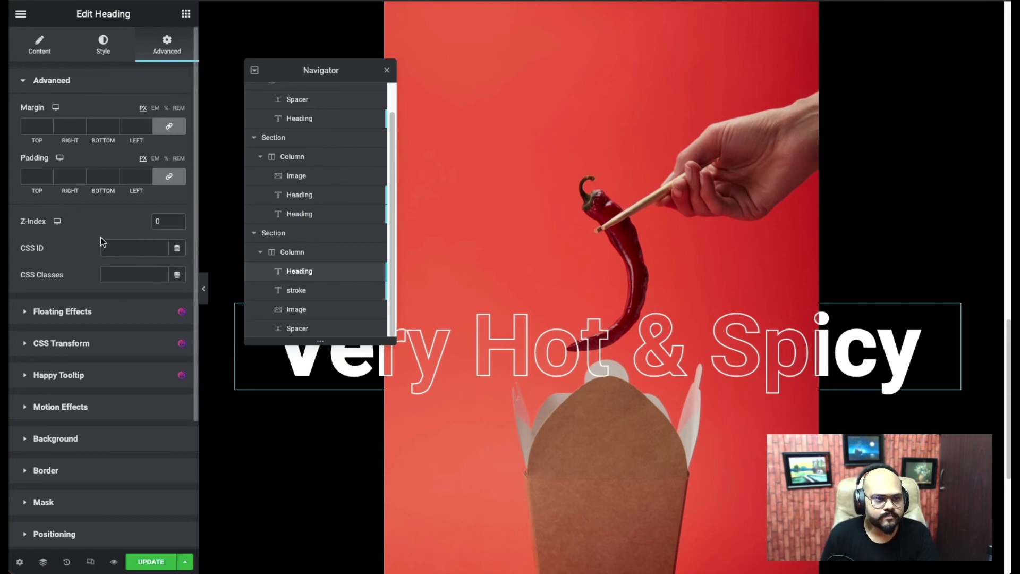
pyautogui.click(103, 407)
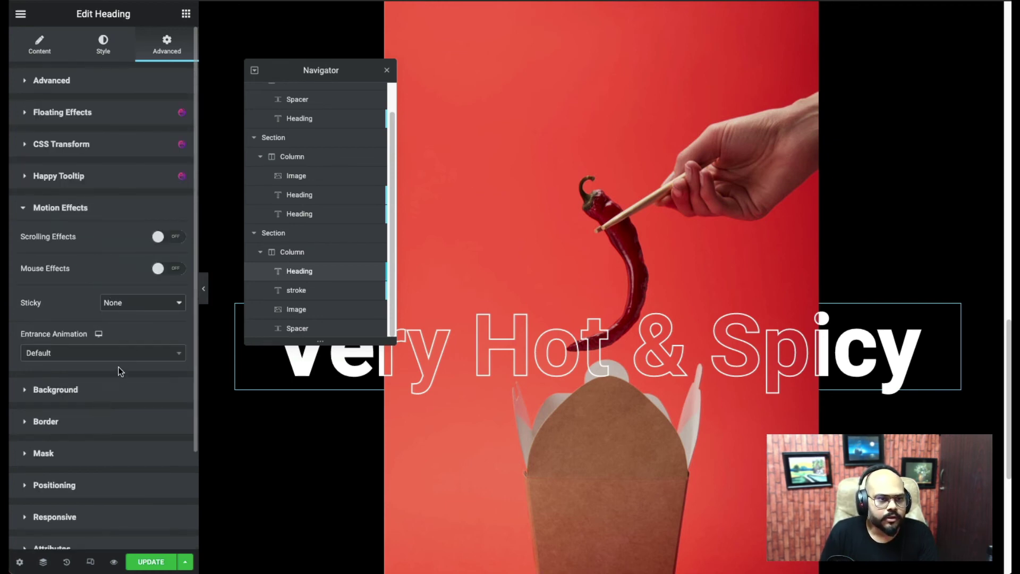
pyautogui.click(174, 239)
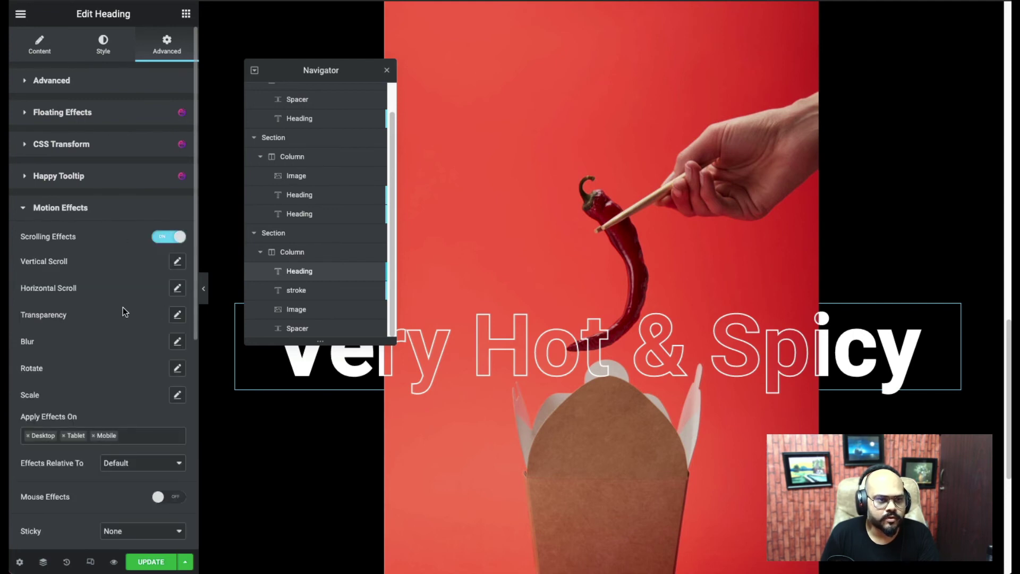
pyautogui.click(177, 290)
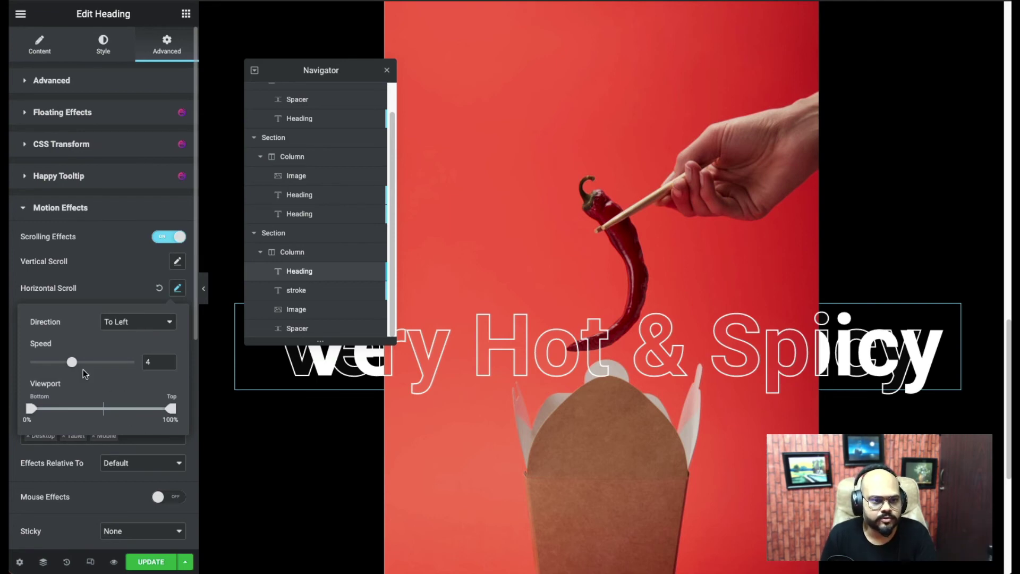
pyautogui.moveTo(73, 363); pyautogui.dragTo(39, 362)
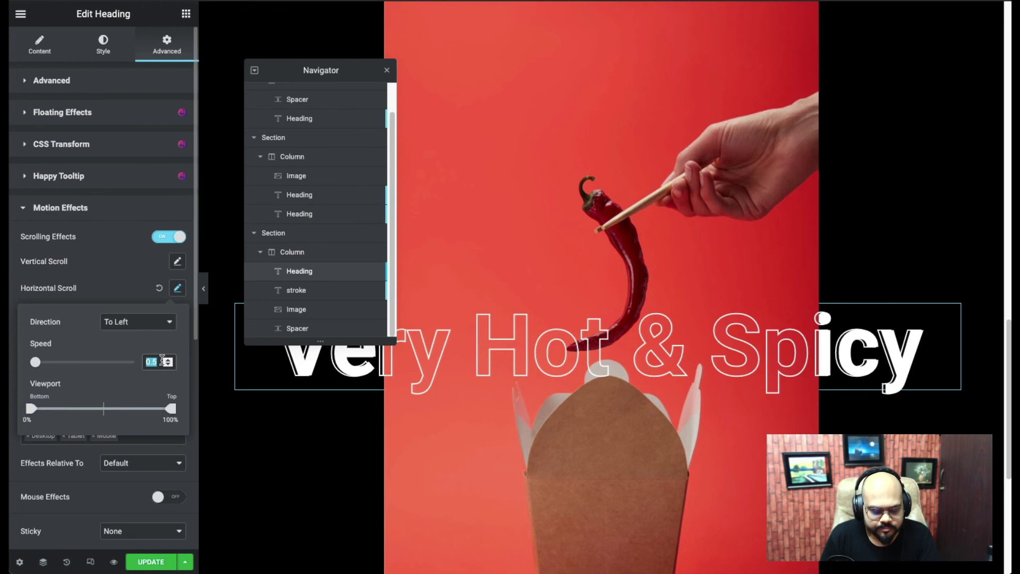
# Step: Give the stroke heading a Horizontal Scroll effect at speed 0.5, then preview the page
pyautogui.click(295, 290)
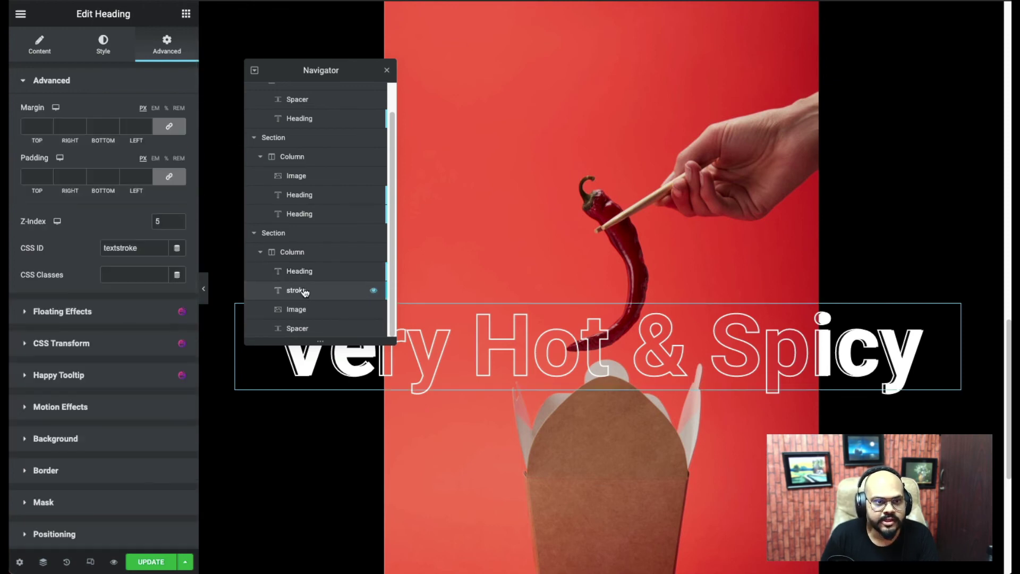
pyautogui.scroll(-1, 99, 430)
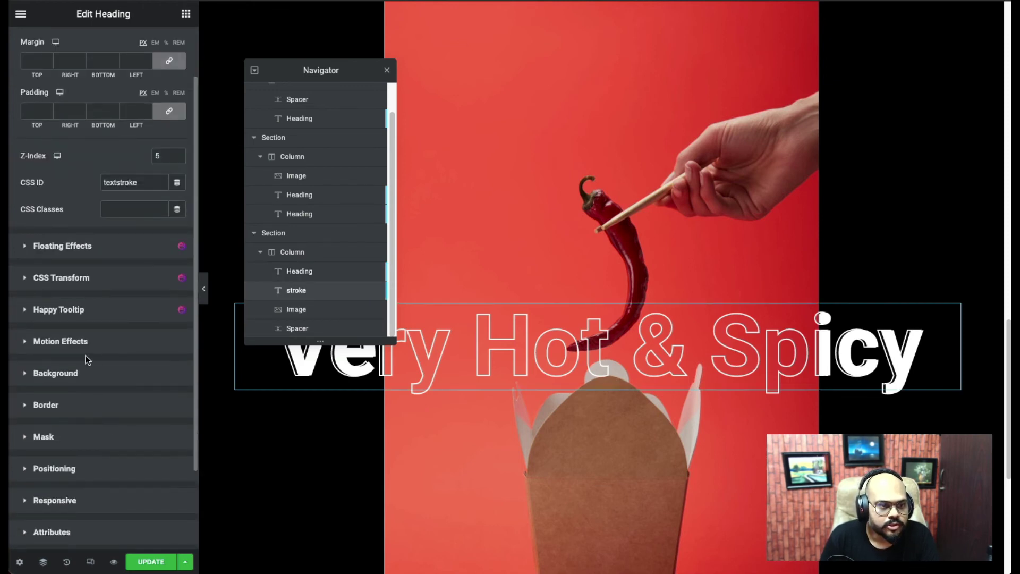
pyautogui.click(98, 340)
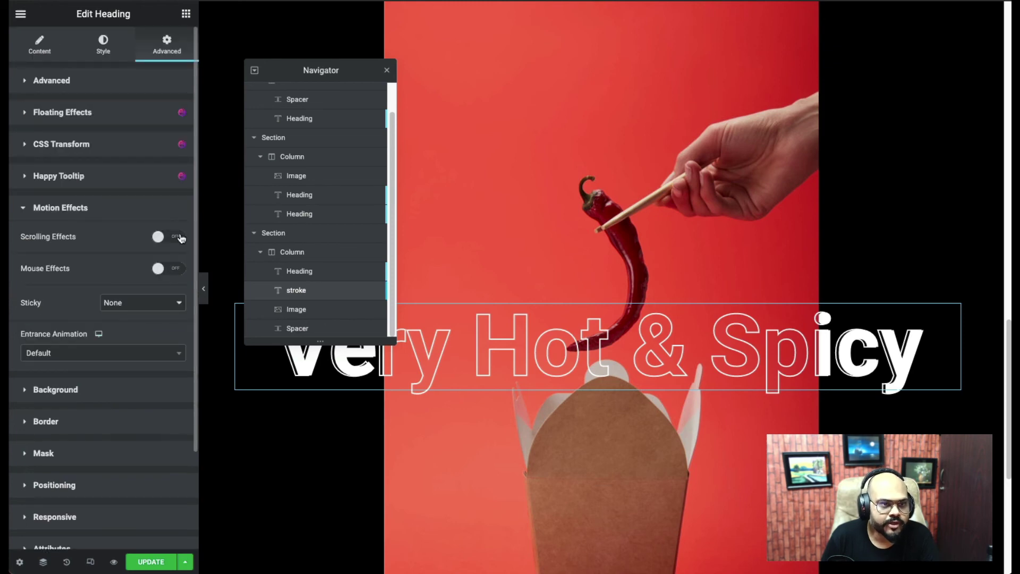
pyautogui.click(170, 237)
pyautogui.click(178, 289)
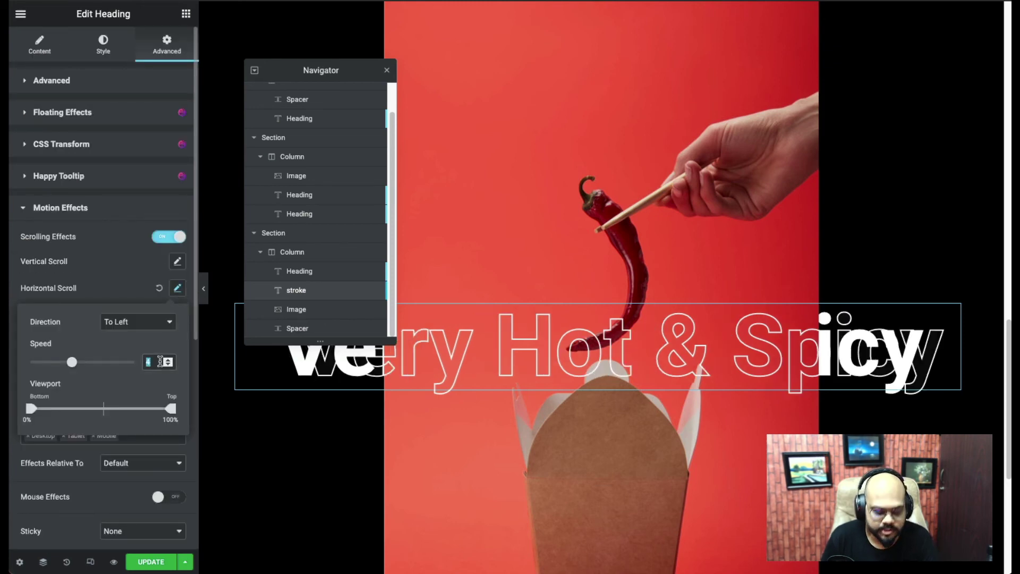
pyautogui.write('0.5')
pyautogui.click(119, 264)
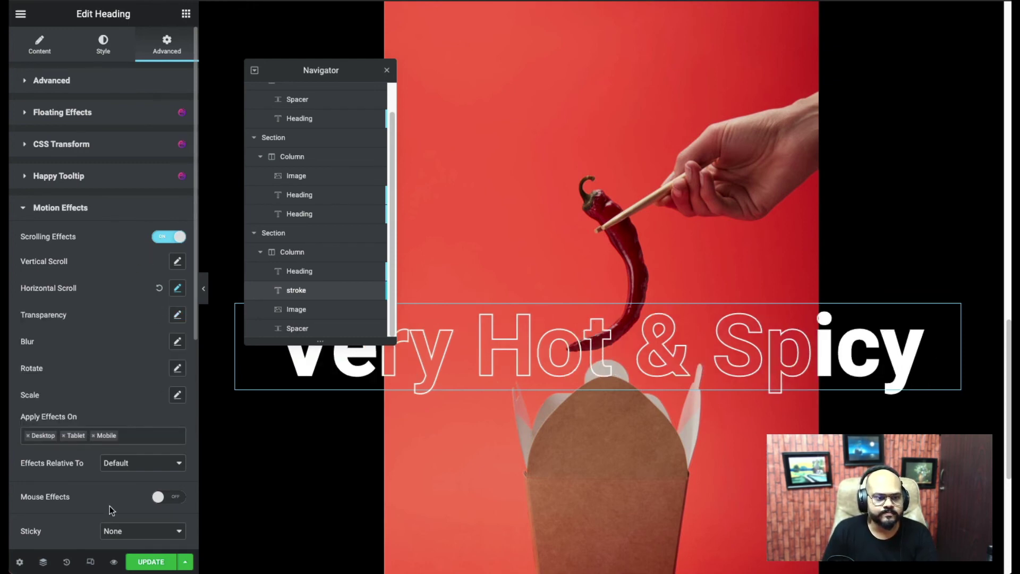
pyautogui.click(115, 562)
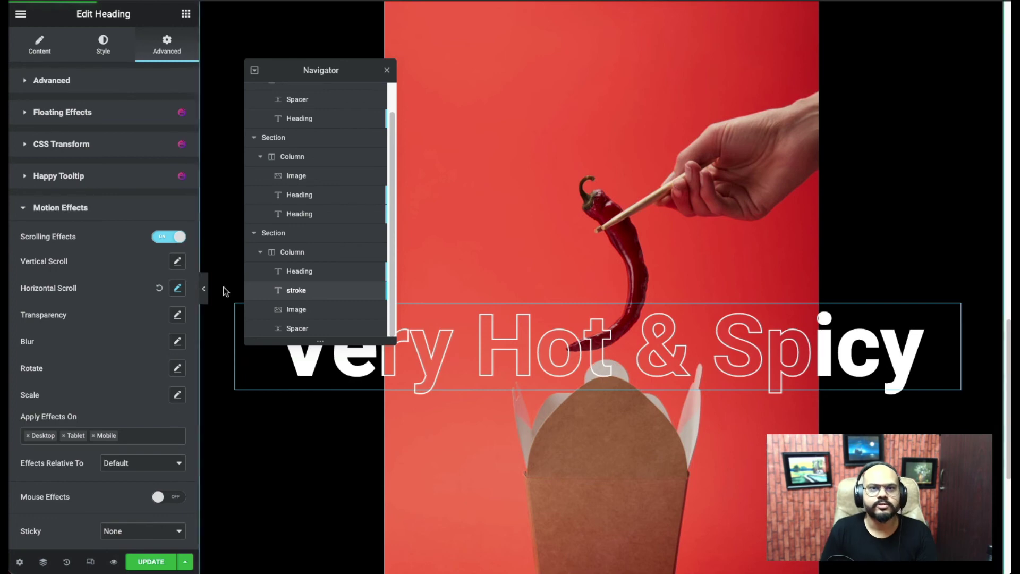
pyautogui.scroll(-2, 540, 219)
pyautogui.scroll(3, 540, 219)
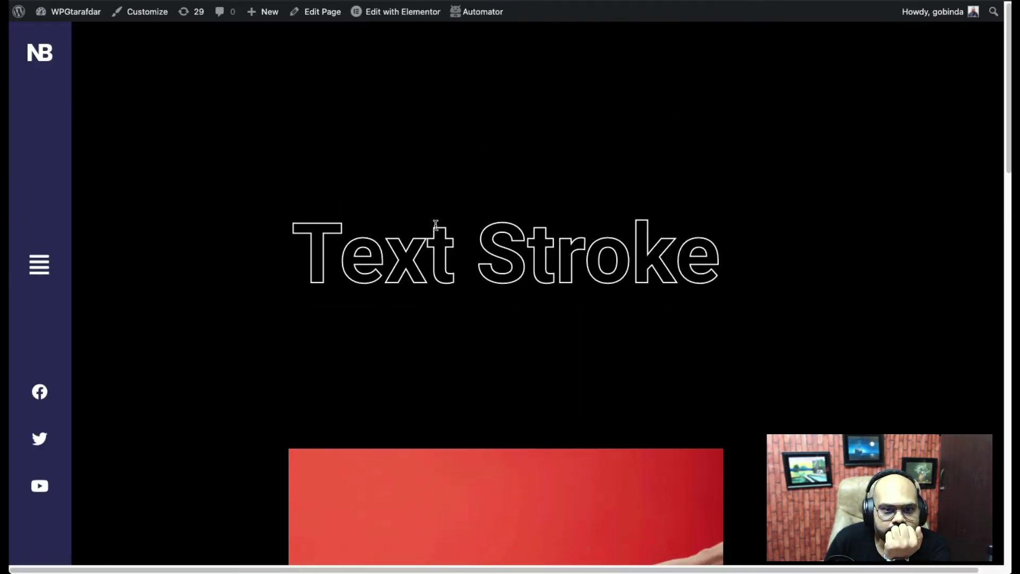
pyautogui.scroll(-10, 518, 236)
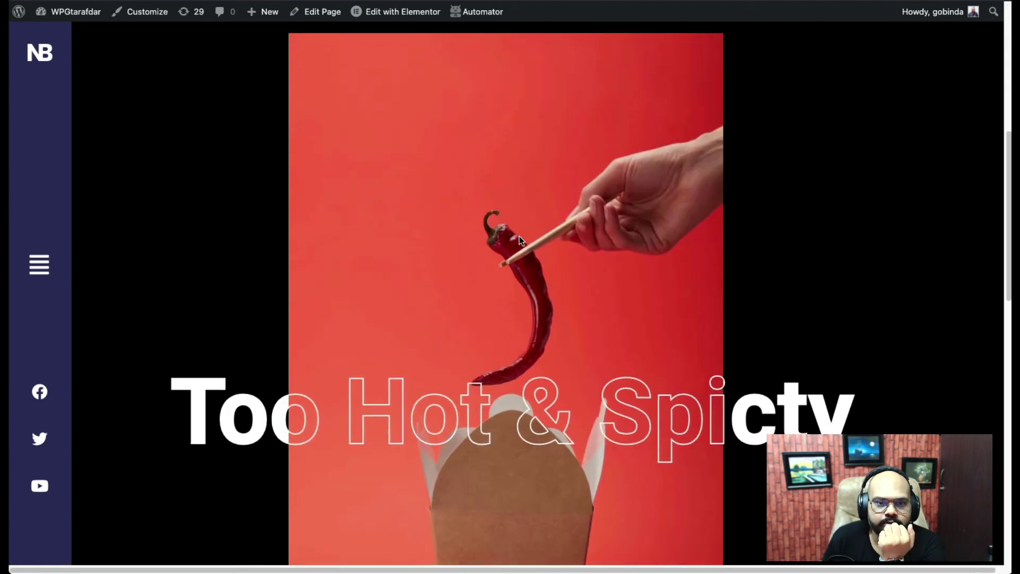
pyautogui.scroll(-10, 553, 210)
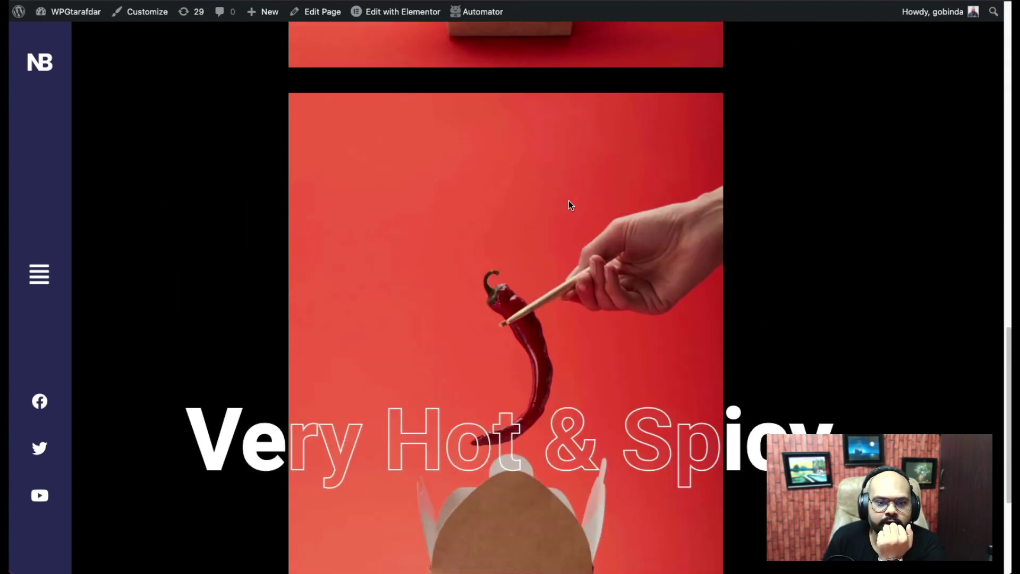
pyautogui.scroll(-3, 598, 237)
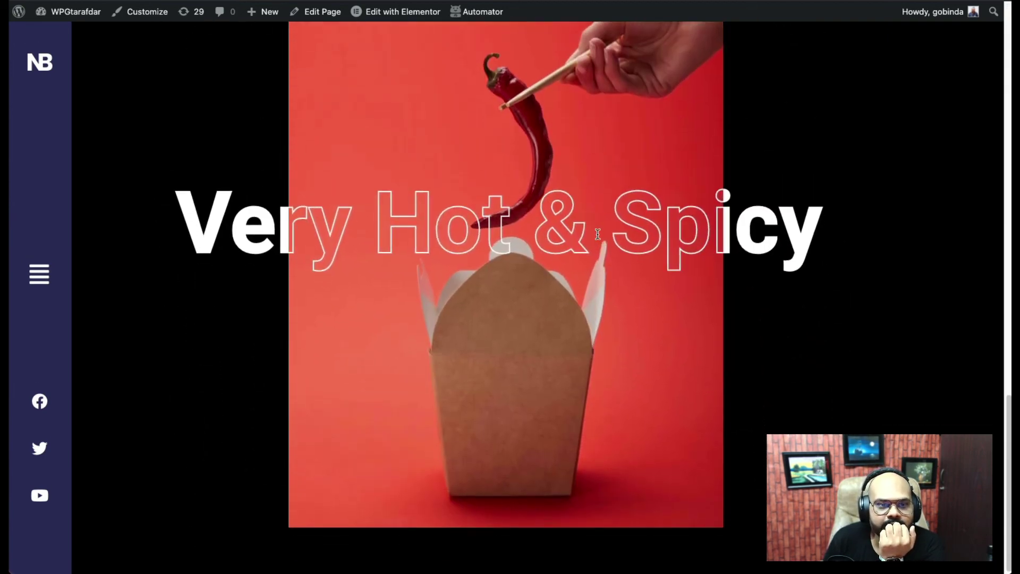
pyautogui.scroll(-1, 595, 245)
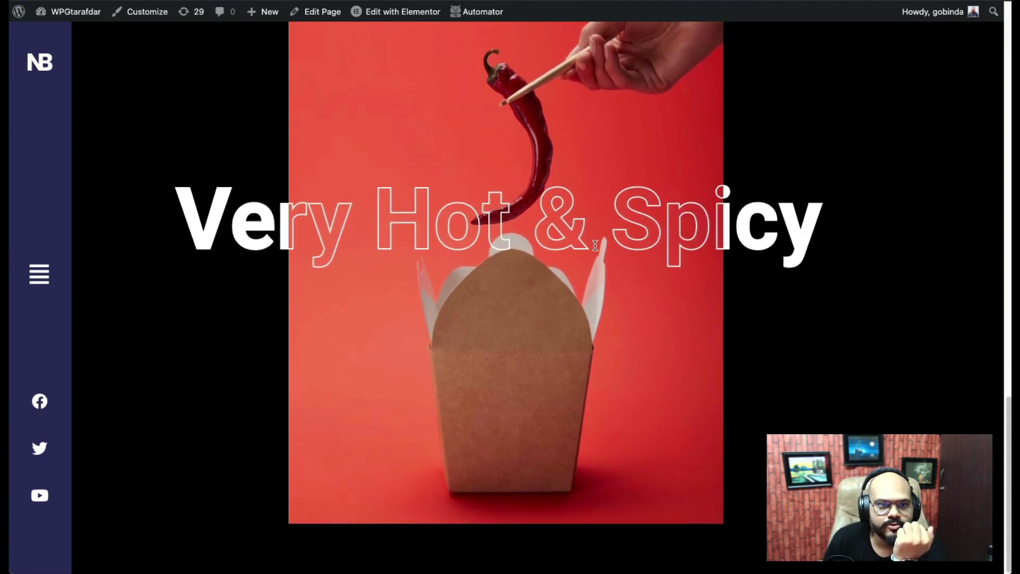
pyautogui.scroll(2, 589, 249)
pyautogui.scroll(-2, 573, 266)
pyautogui.scroll(3, 553, 281)
pyautogui.scroll(-3, 546, 284)
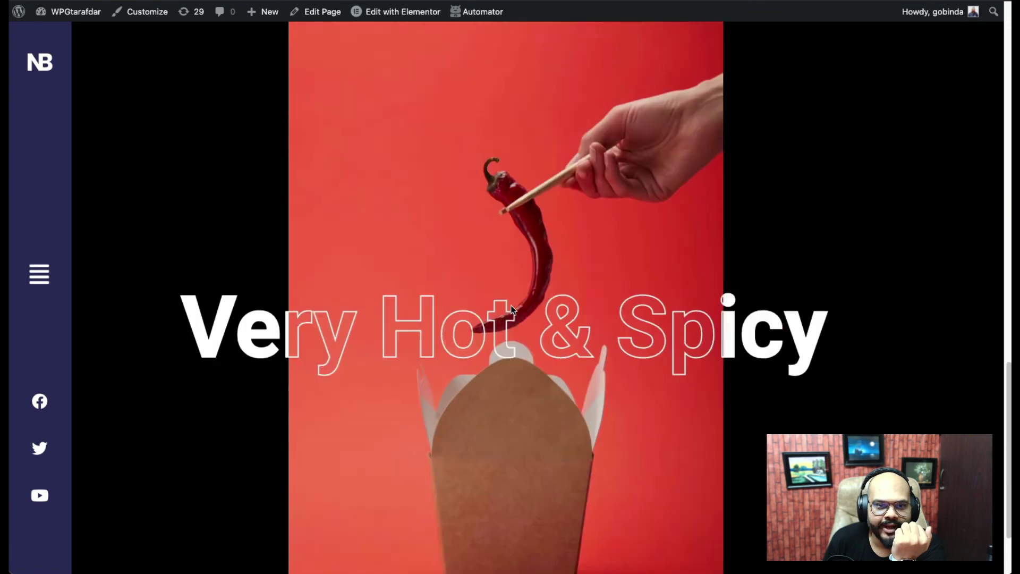
pyautogui.scroll(3, 511, 305)
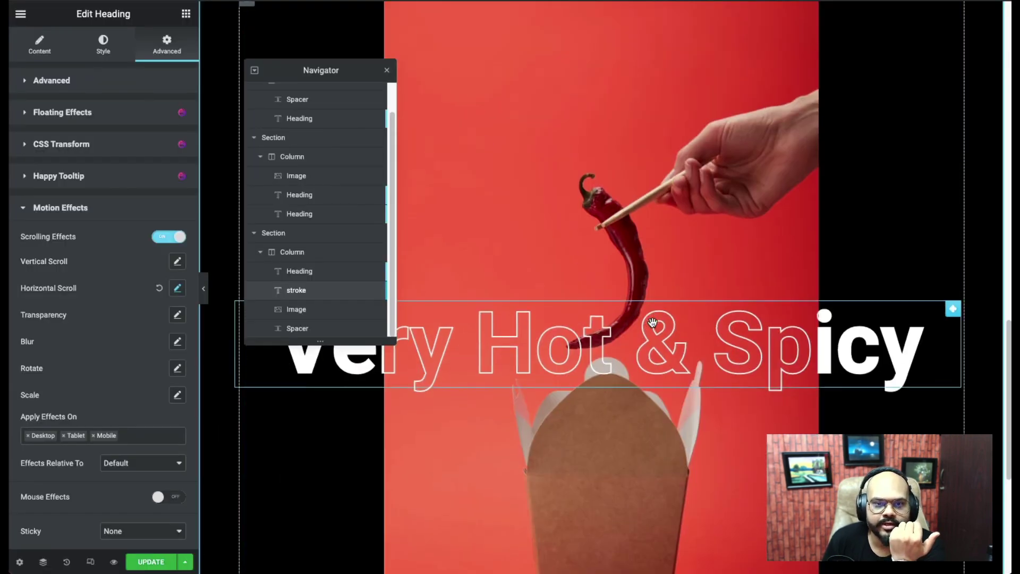
# Step: Add a one-column section below the chili image holding a Spacer 267 px tall
pyautogui.scroll(-5, 714, 369)
pyautogui.click(554, 493)
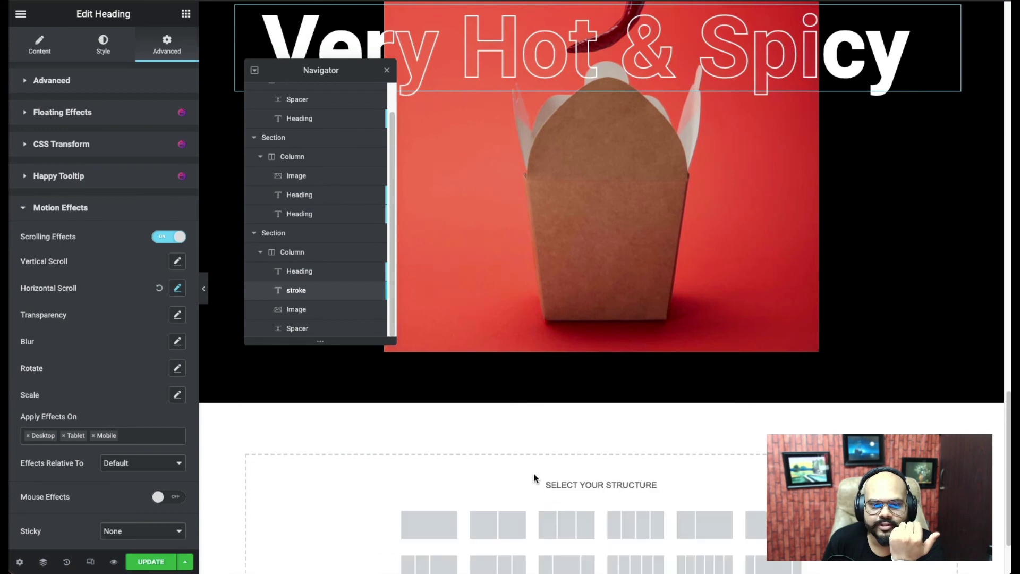
pyautogui.click(422, 523)
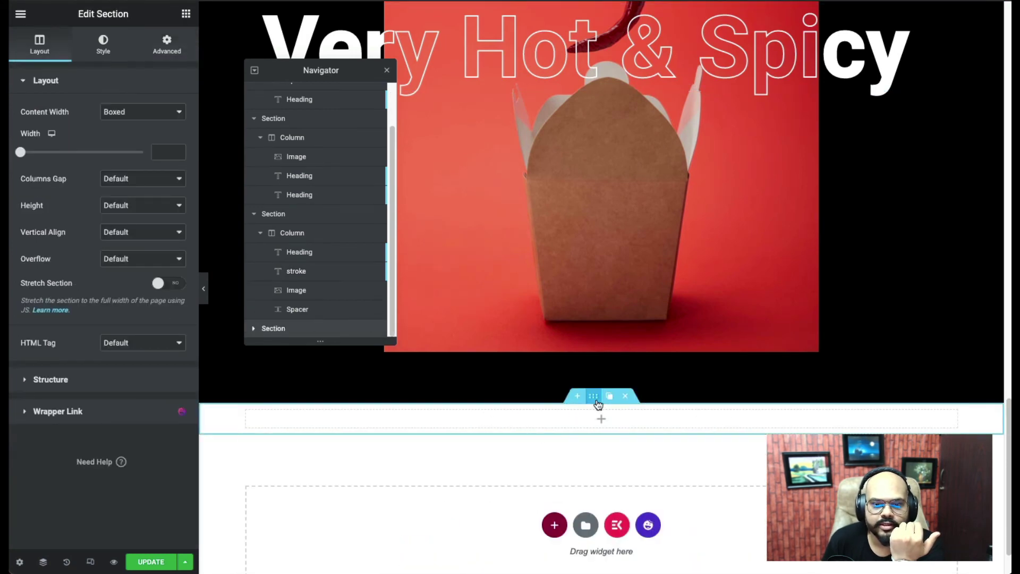
pyautogui.click(184, 15)
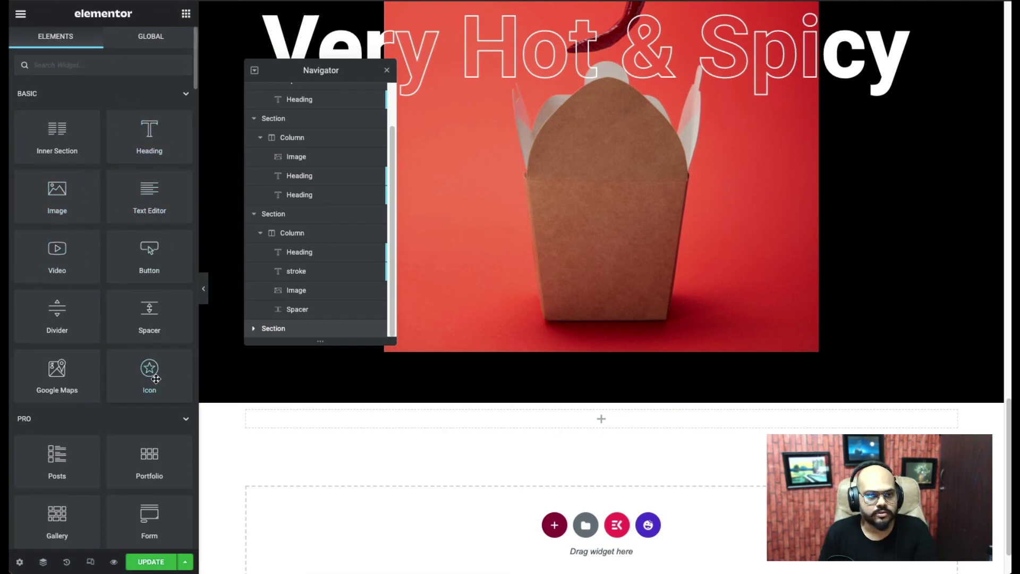
pyautogui.moveTo(151, 314); pyautogui.dragTo(599, 420)
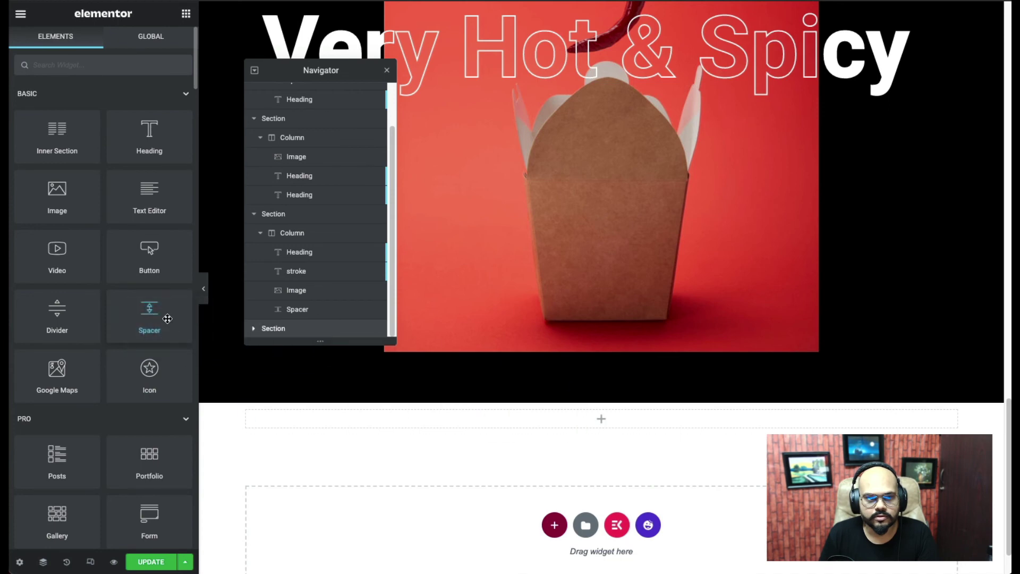
pyautogui.moveTo(168, 319); pyautogui.dragTo(611, 422)
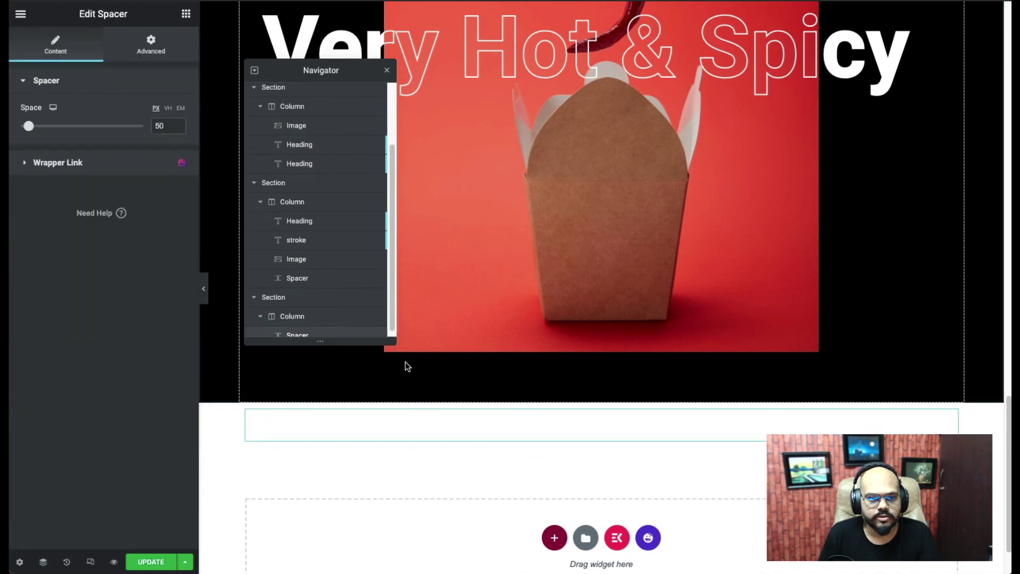
pyautogui.moveTo(29, 126); pyautogui.dragTo(74, 126)
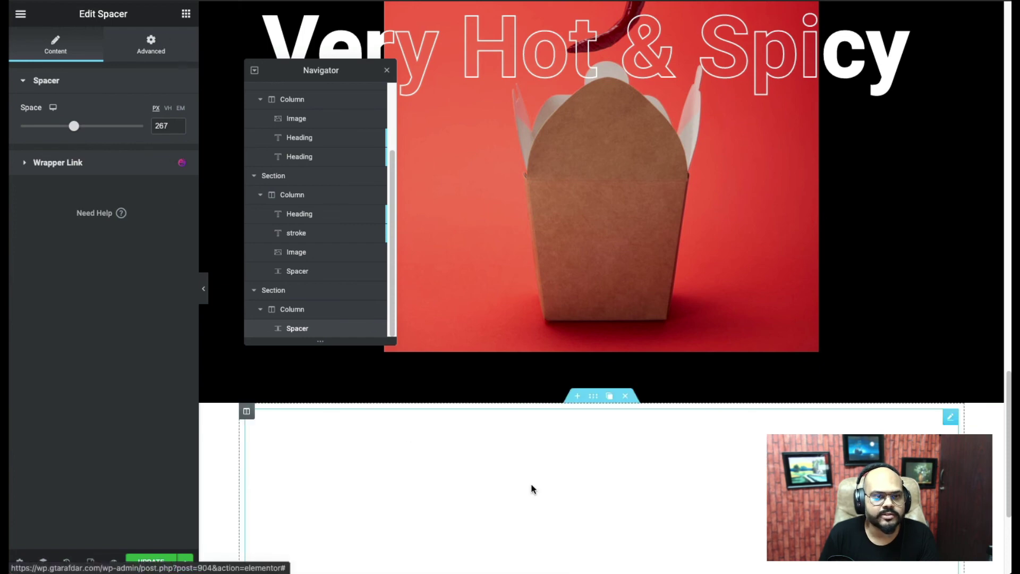
# Step: Give the new section a solid black (#000000) background
pyautogui.click(593, 396)
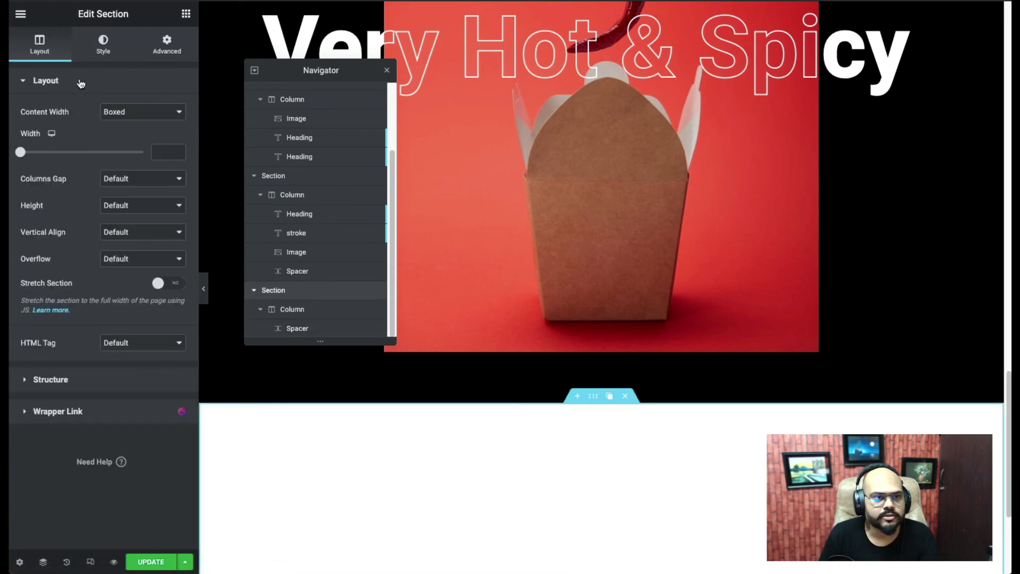
pyautogui.click(106, 53)
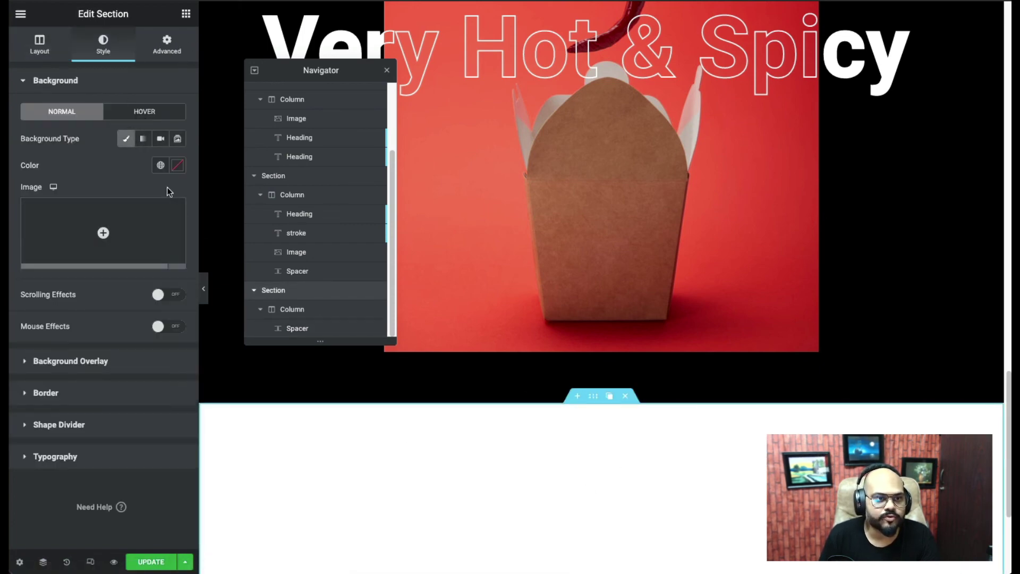
pyautogui.click(177, 166)
pyautogui.click(101, 319)
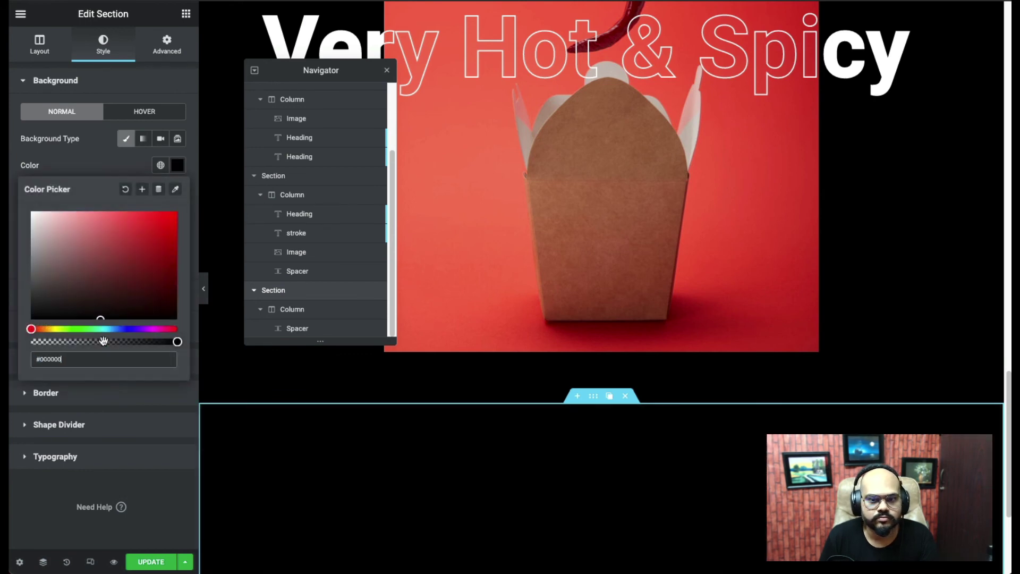
pyautogui.click(96, 165)
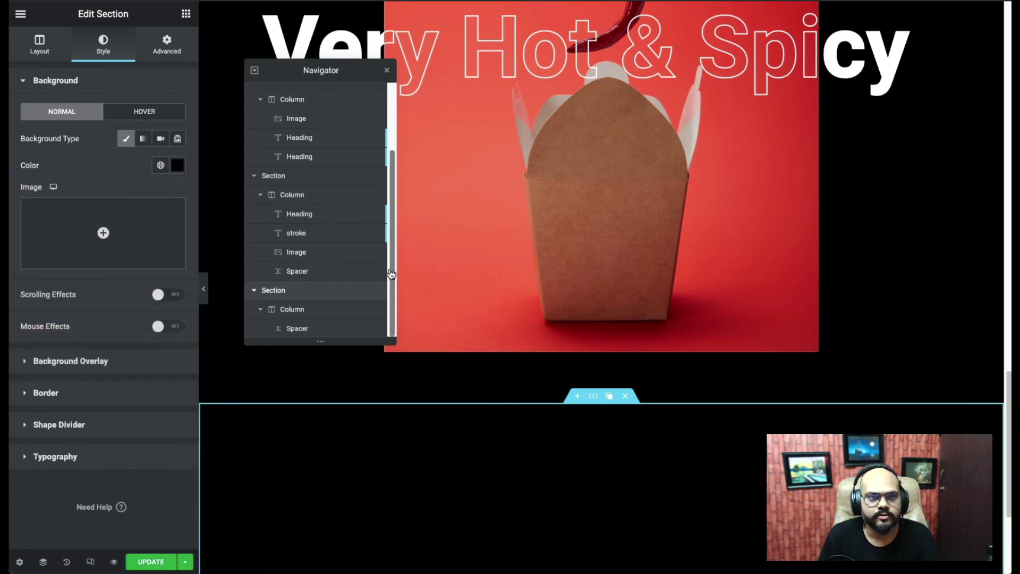
# Step: Preview the page and scroll back and forth to watch the 'Very Hot & Spicy' headings slide
pyautogui.click(115, 561)
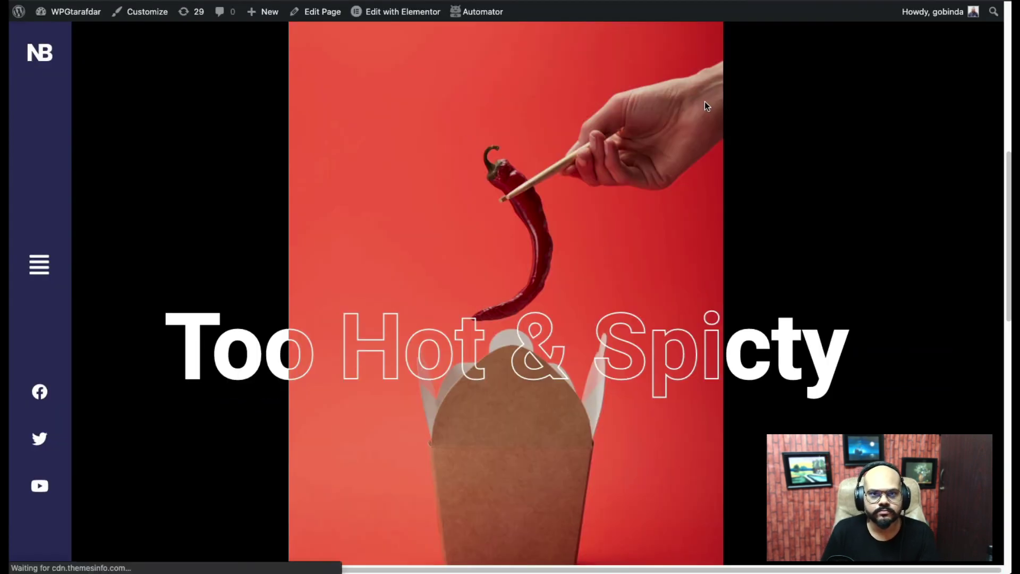
pyautogui.scroll(-5, 704, 101)
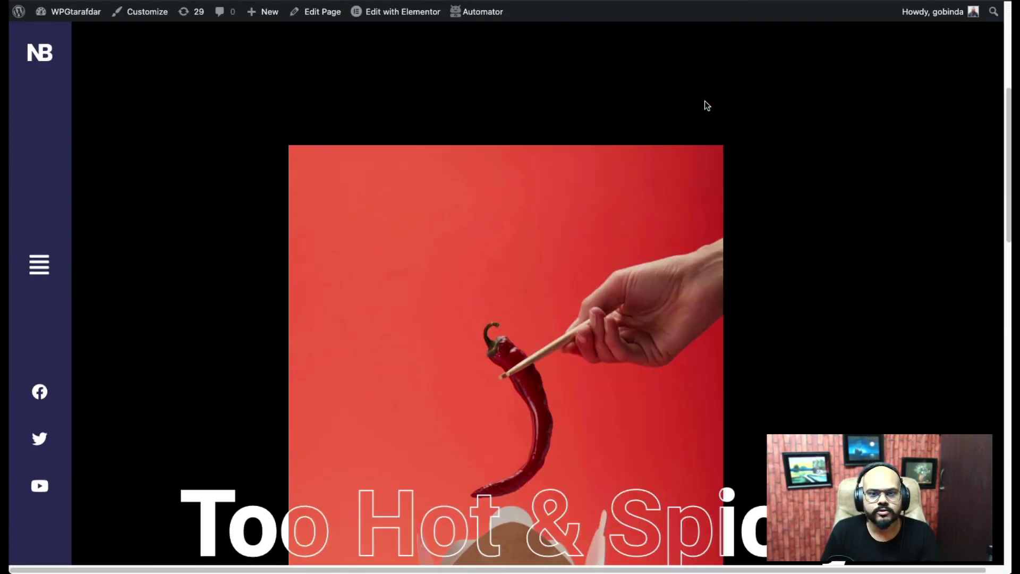
pyautogui.scroll(-10, 705, 101)
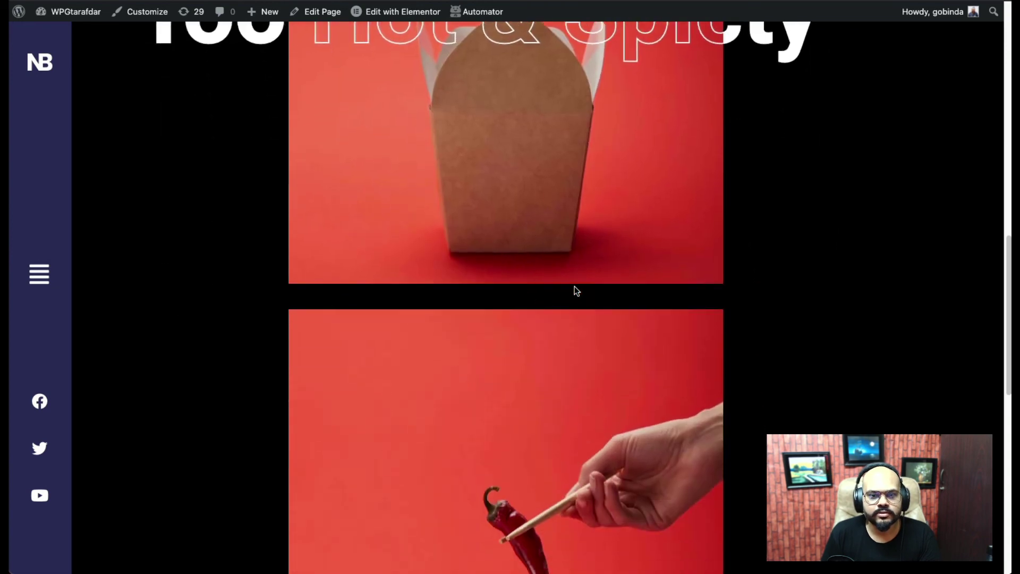
pyautogui.scroll(-10, 575, 286)
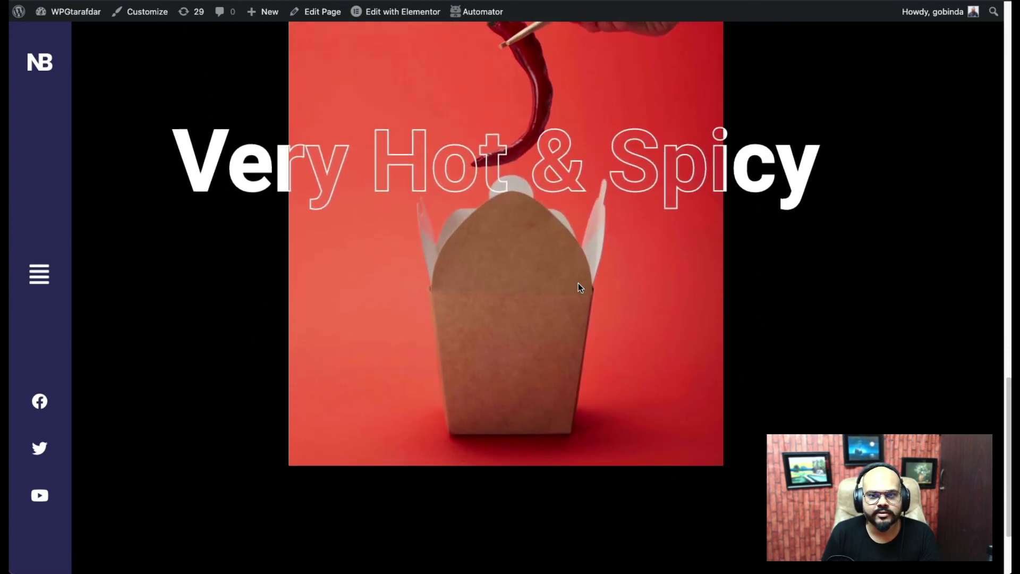
pyautogui.scroll(-3, 579, 287)
pyautogui.scroll(4, 579, 287)
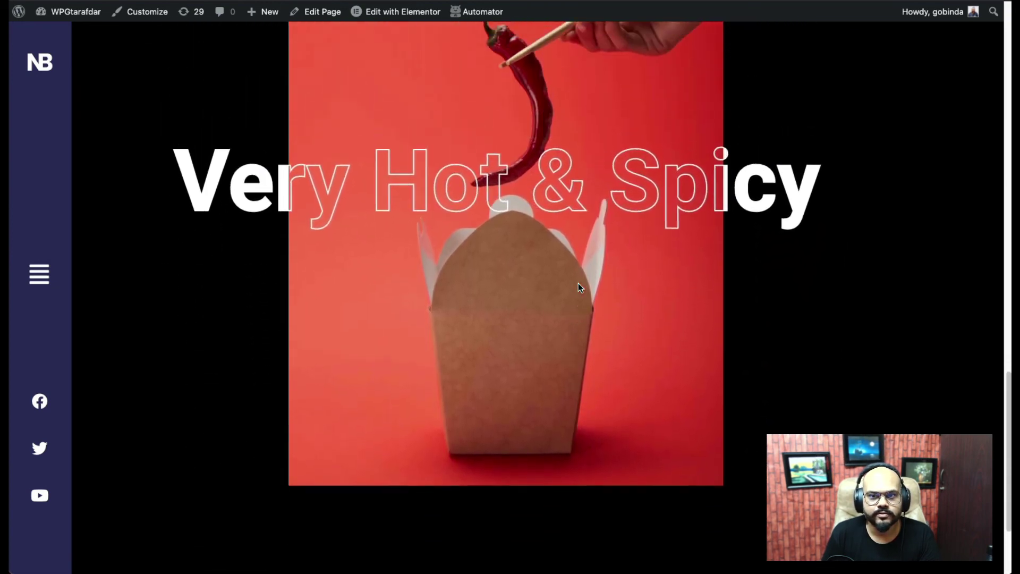
pyautogui.scroll(8, 578, 287)
pyautogui.scroll(-8, 578, 287)
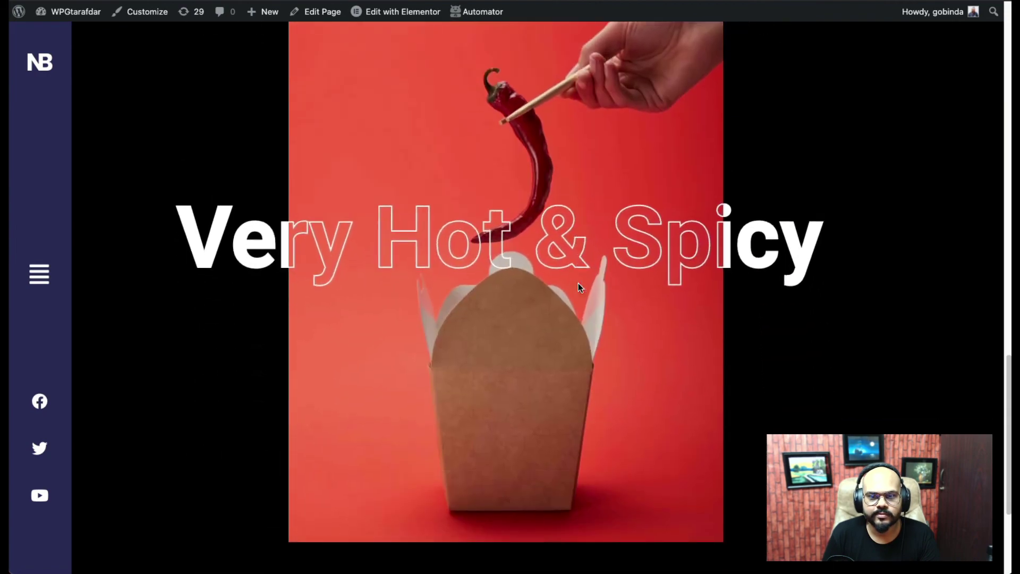
pyautogui.scroll(9, 578, 287)
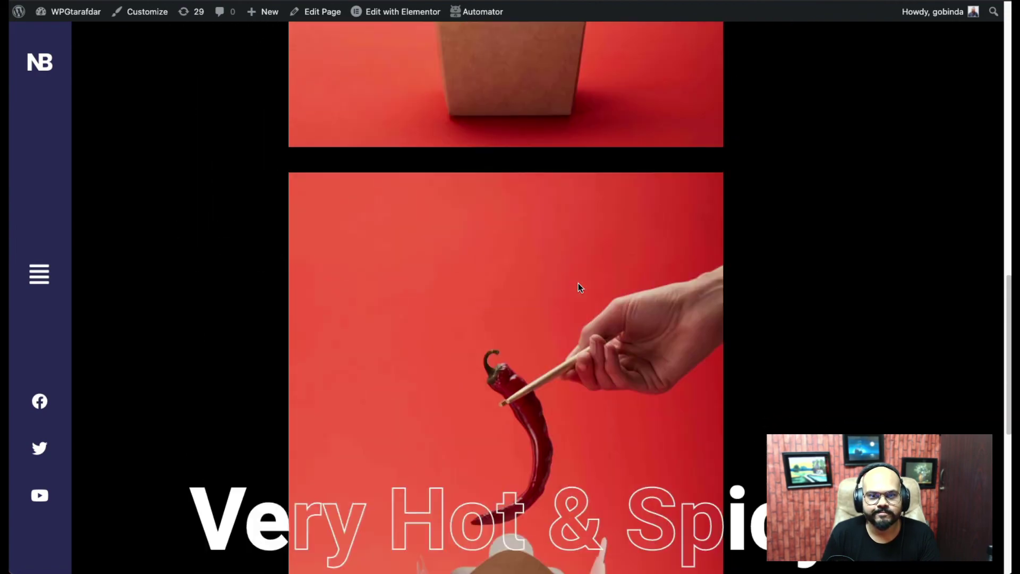
pyautogui.scroll(-9, 577, 282)
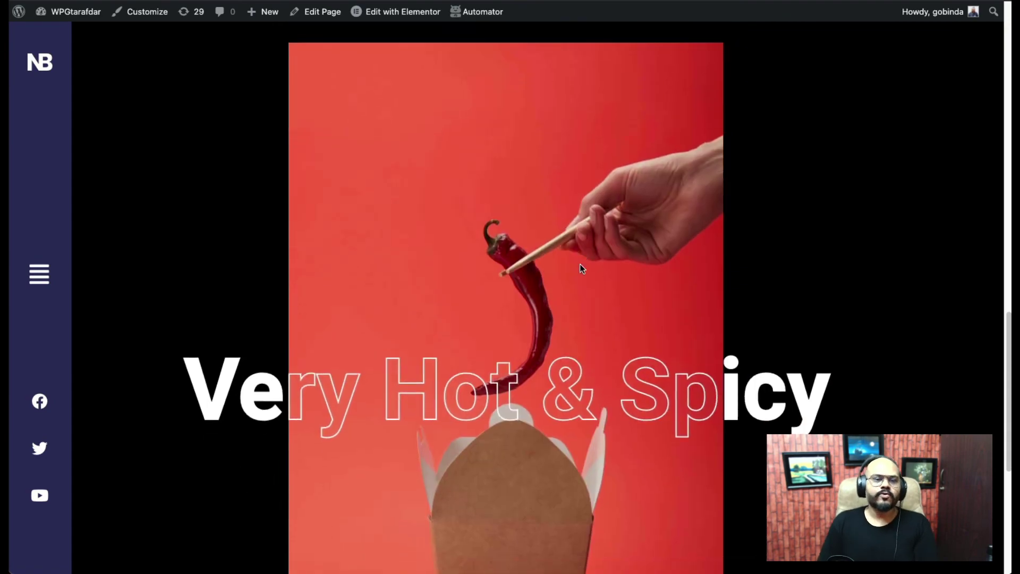
pyautogui.scroll(3, 579, 260)
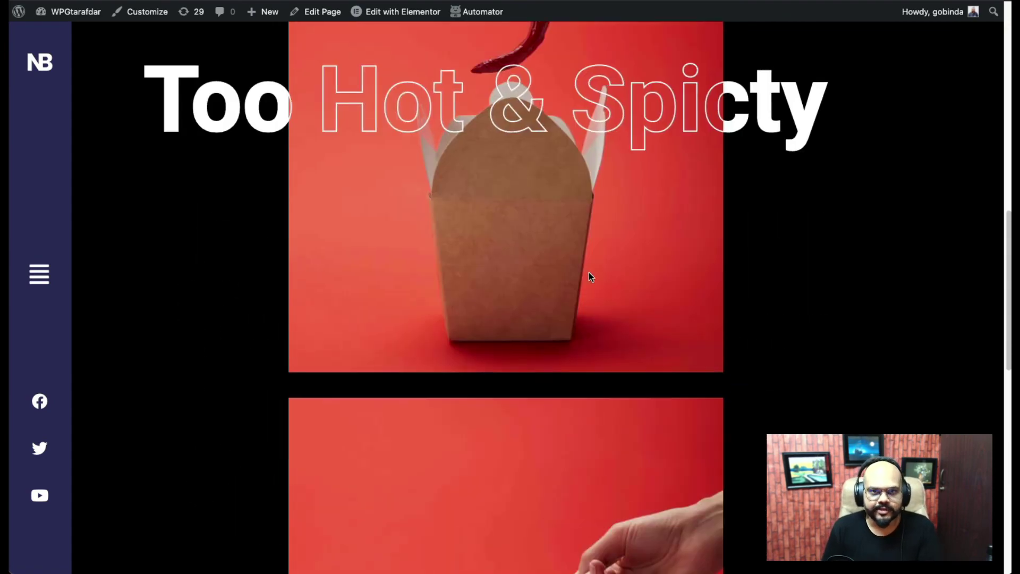